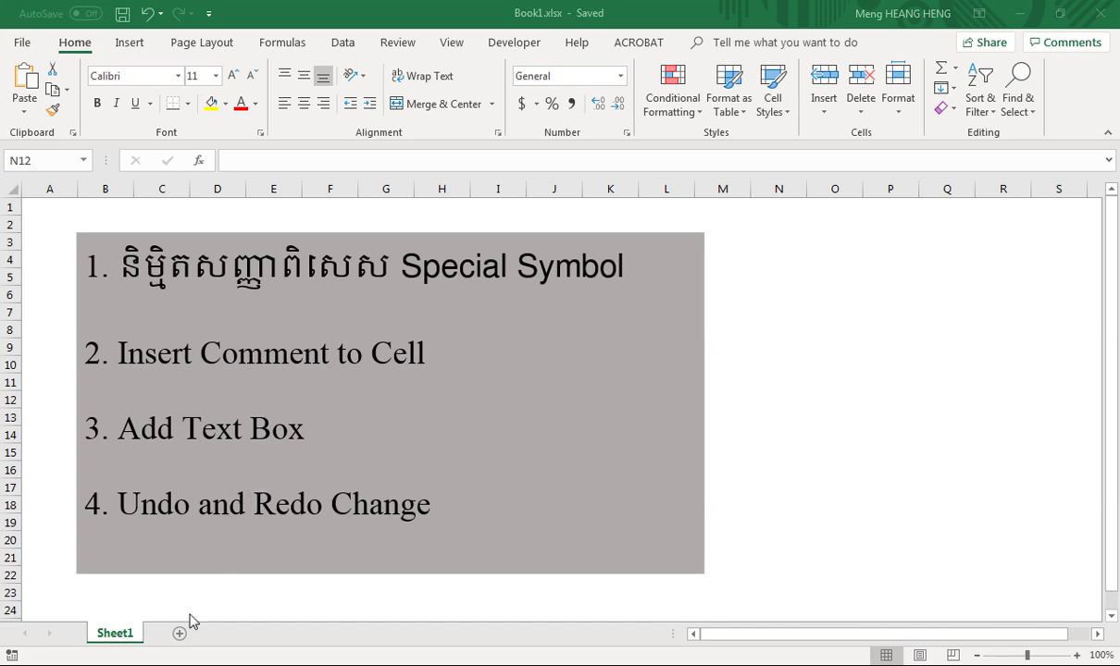
Step: Add a new worksheet and enter "$%#*&" in cell C3
left_click(181, 645)
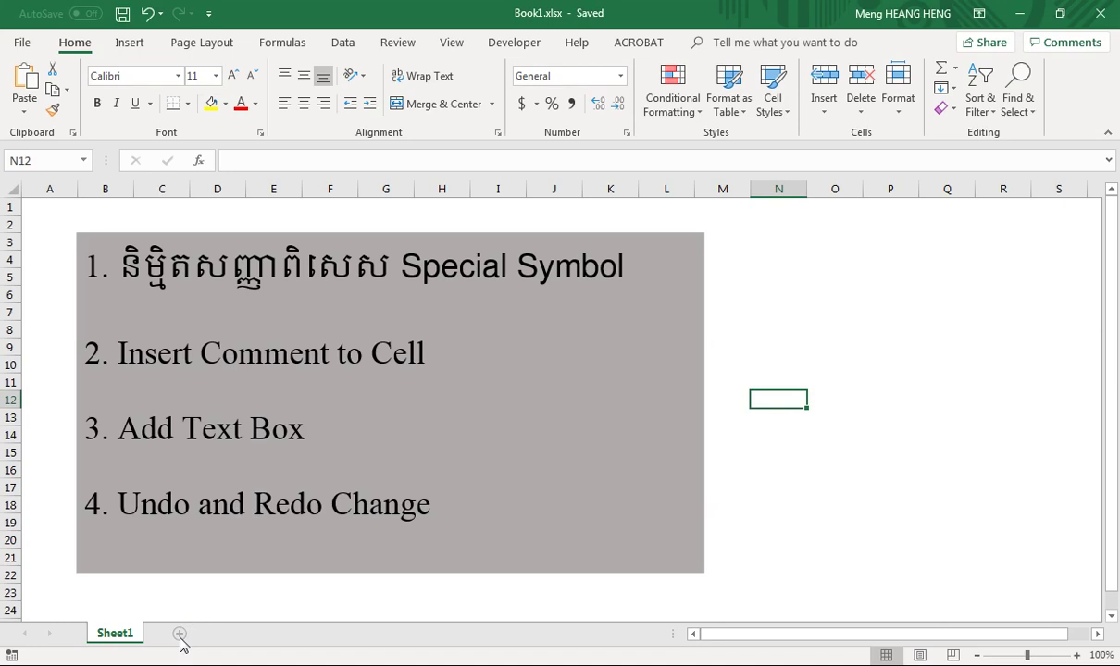
left_click(180, 635)
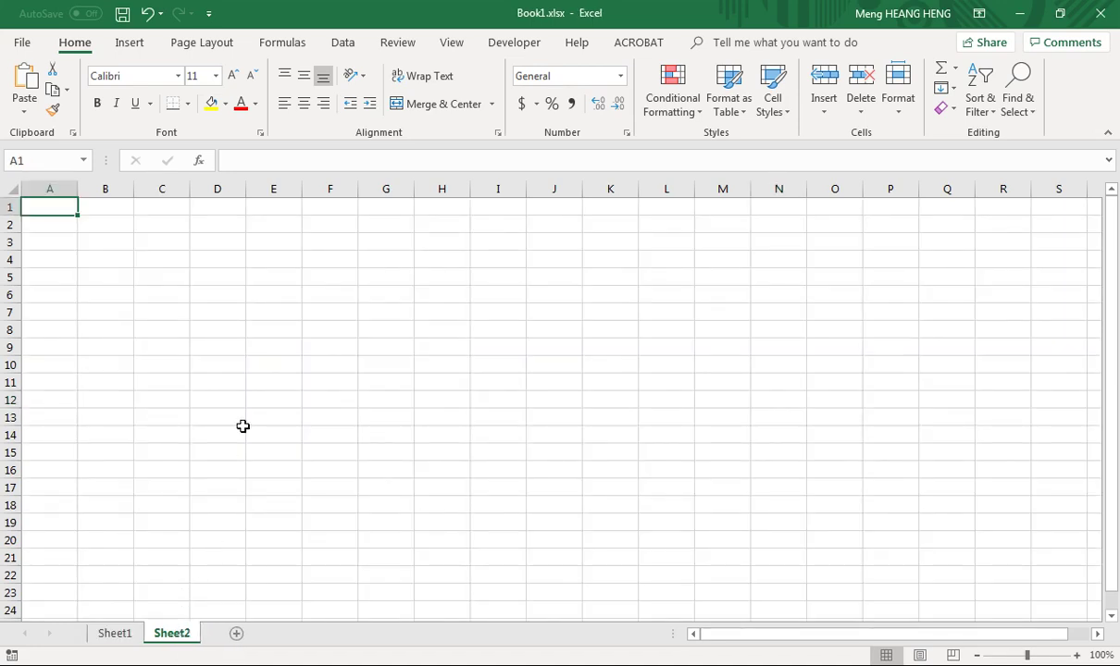
left_click(177, 249)
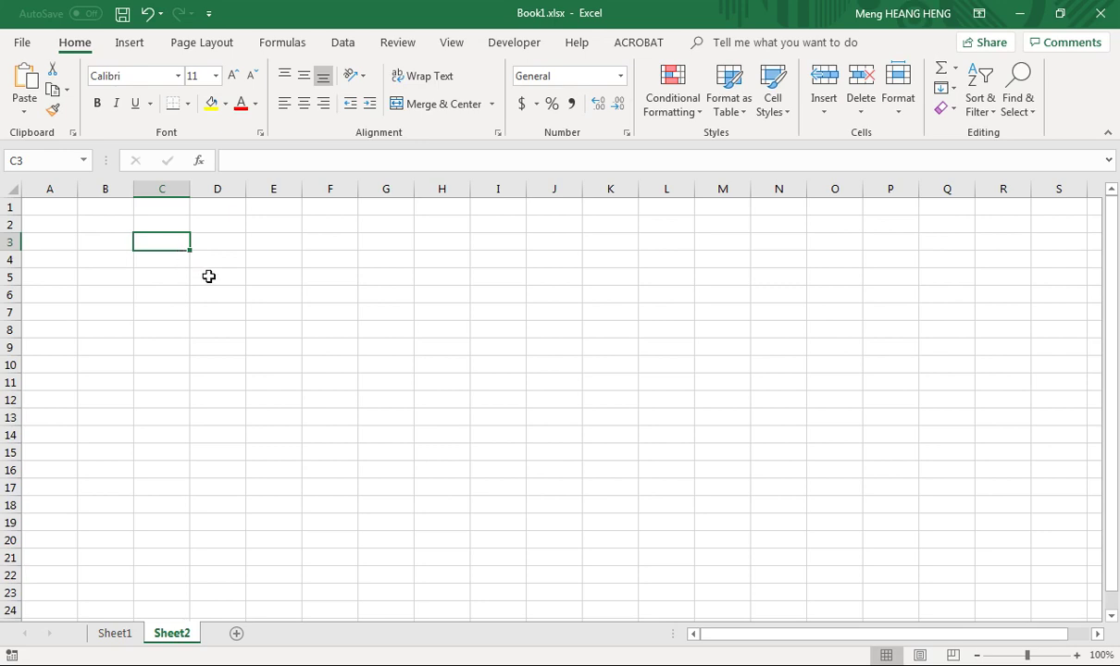
type("$")
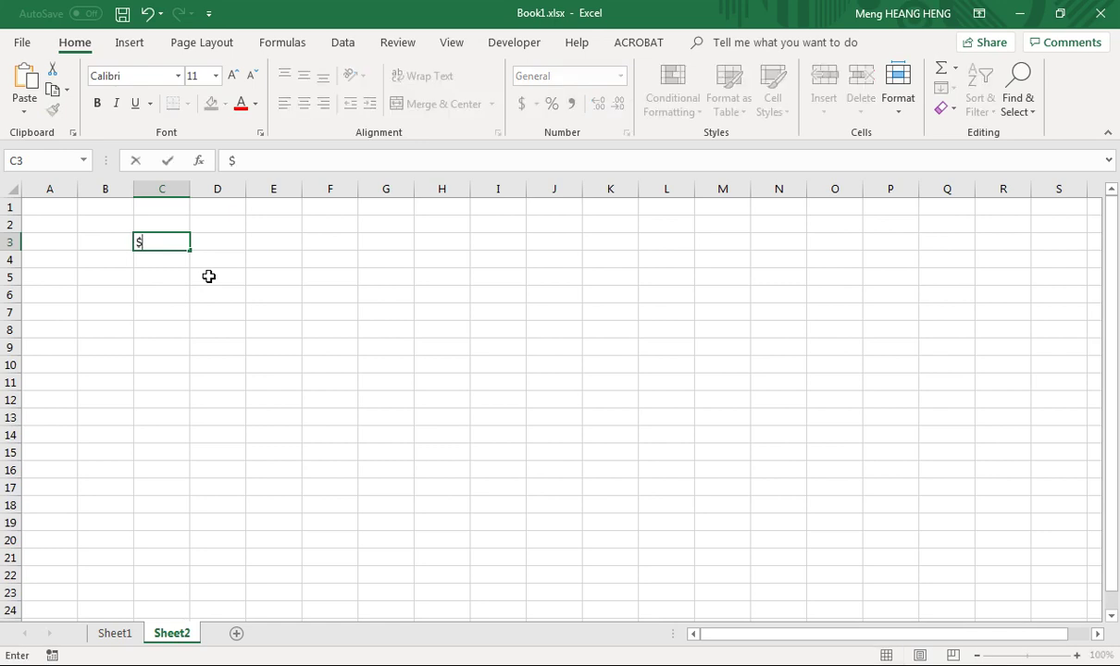
type("%#*&")
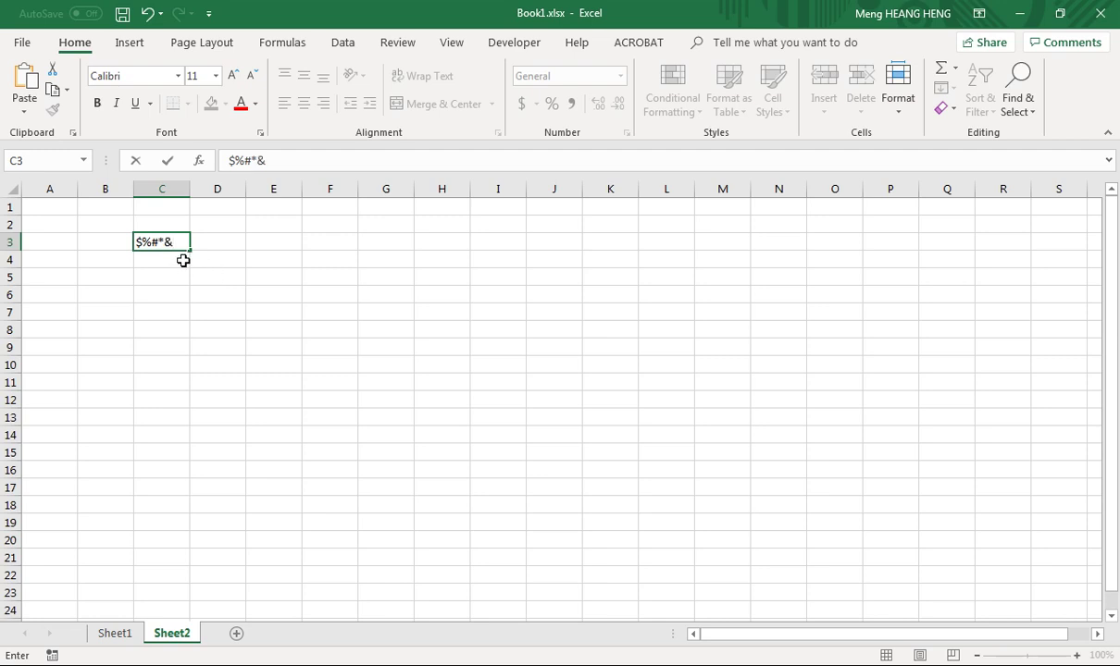
left_click(196, 273)
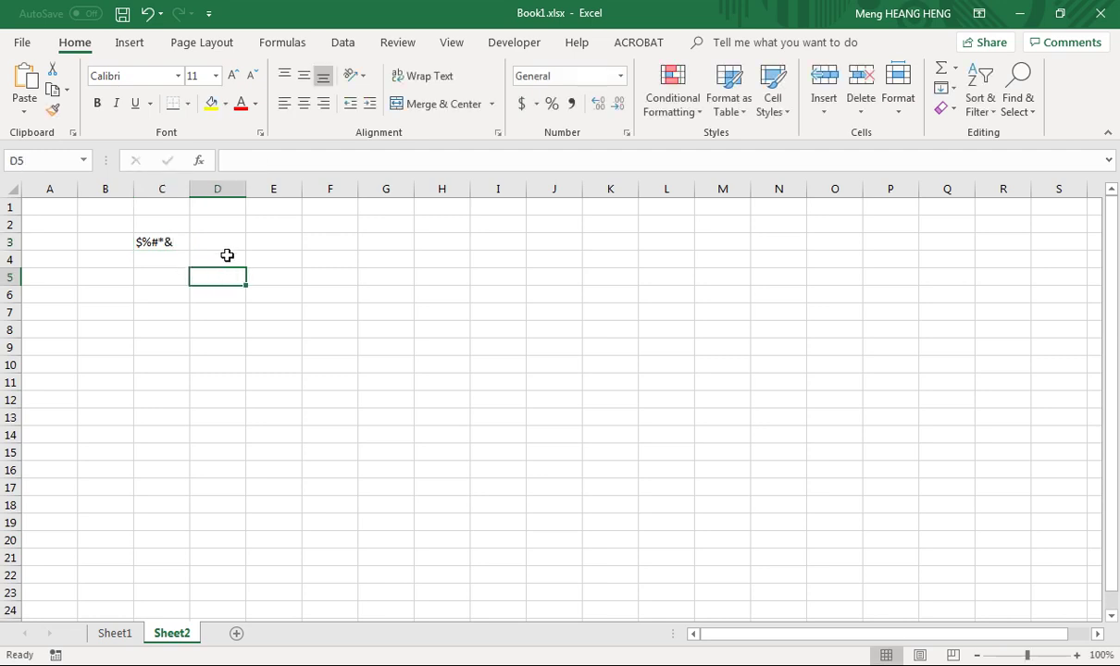
Step: Make row 5 taller and insert the built-in Binomial Theorem equation on the sheet
left_click_drag(13, 288, 13, 327)
left_click(130, 42)
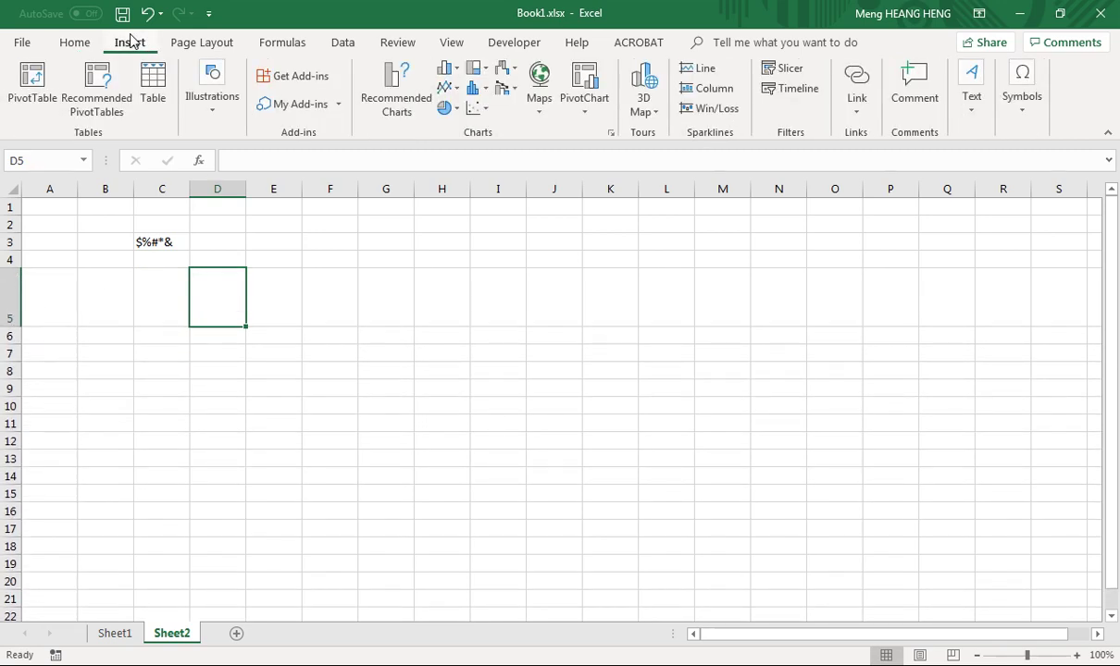
left_click(1018, 115)
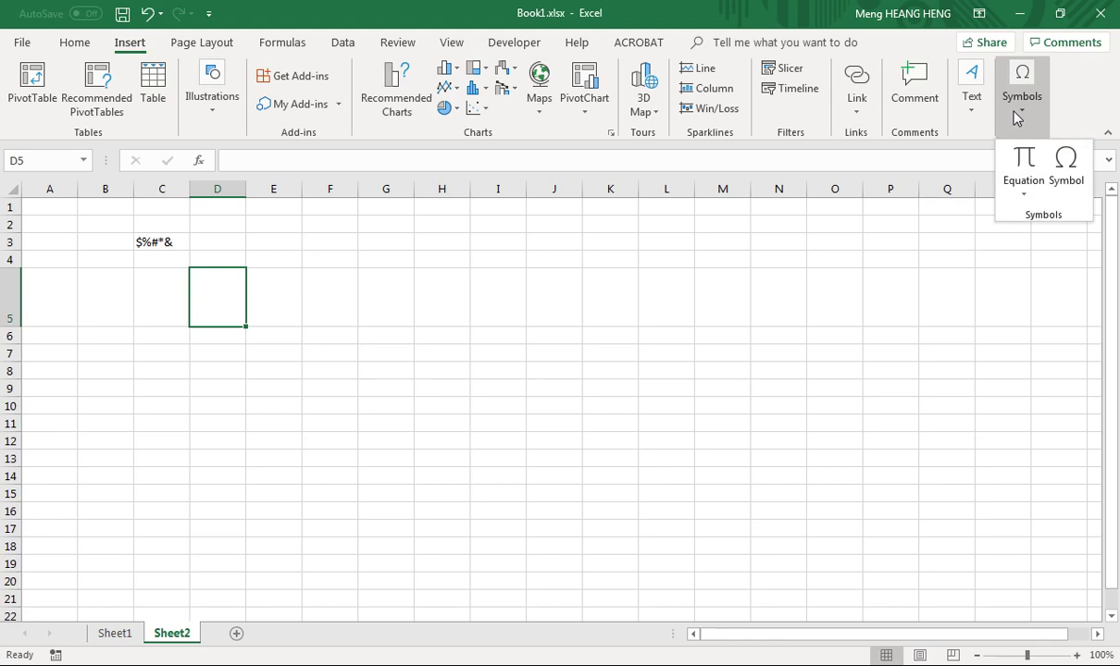
left_click(1028, 191)
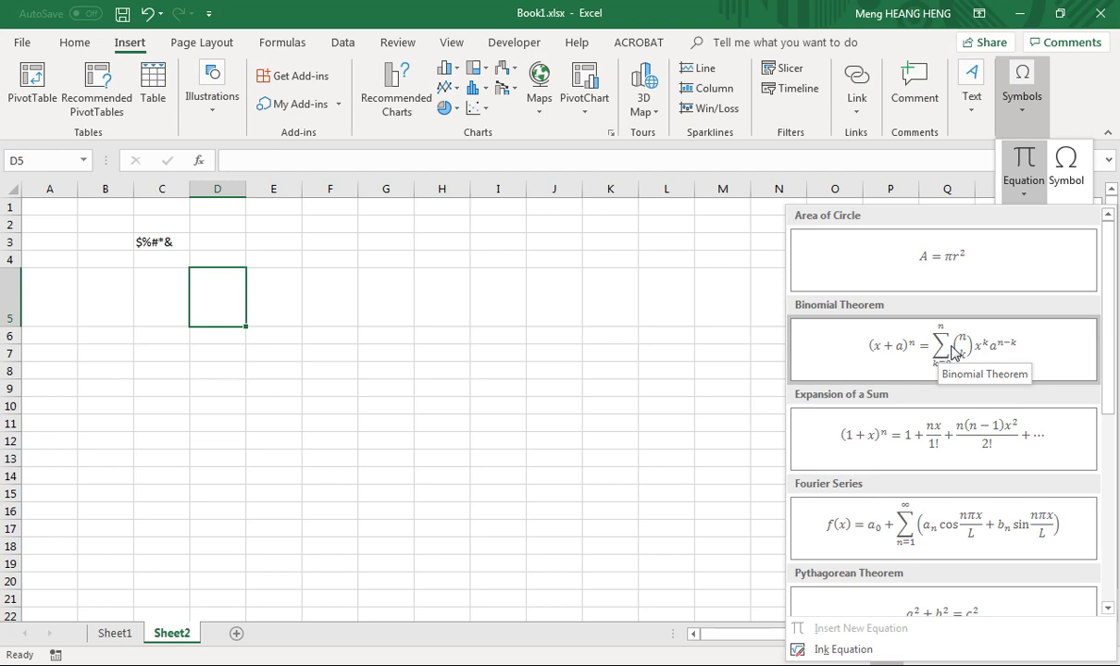
left_click(953, 355)
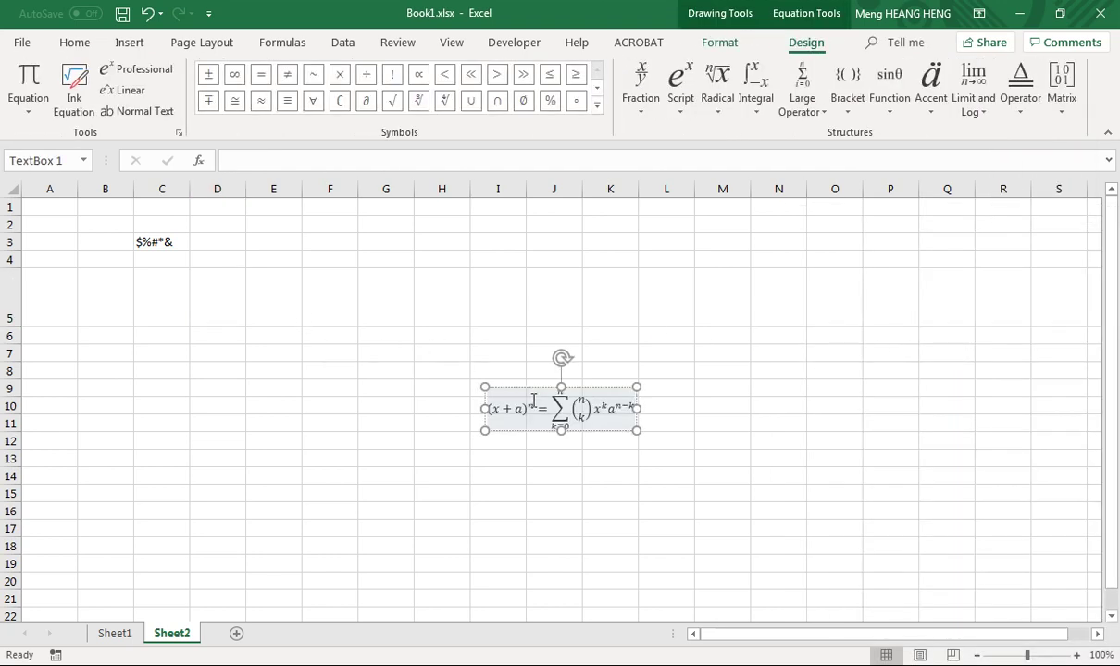
Step: Widen the equation box out to column E and replace the upper n in the equation's binomial coefficient with k
left_click_drag(485, 431, 299, 475)
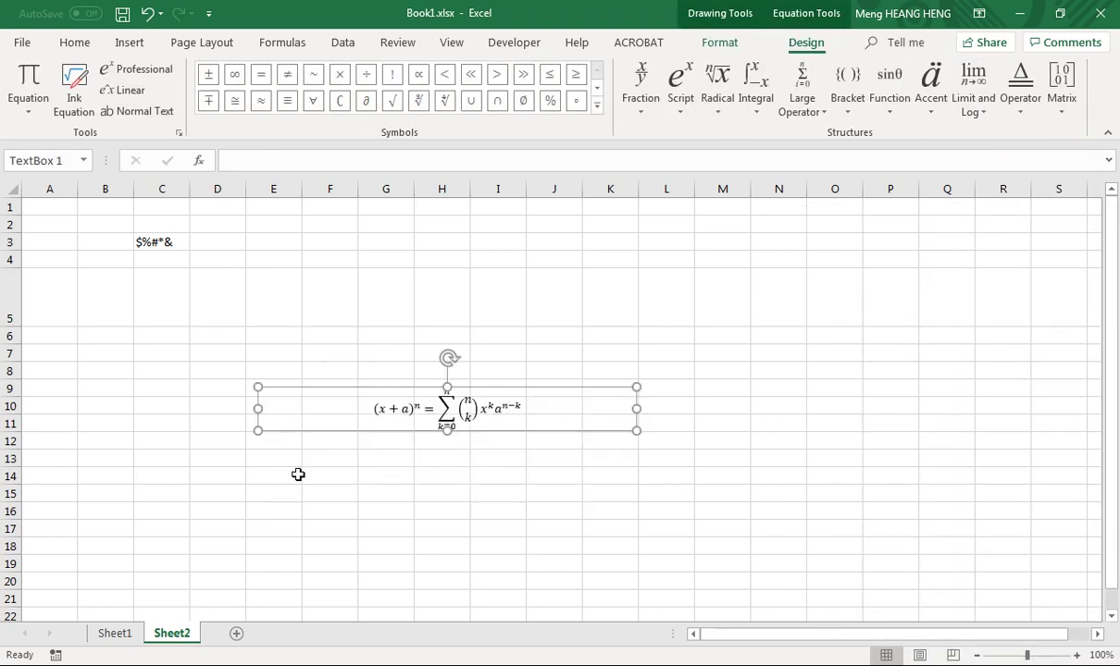
left_click(427, 393)
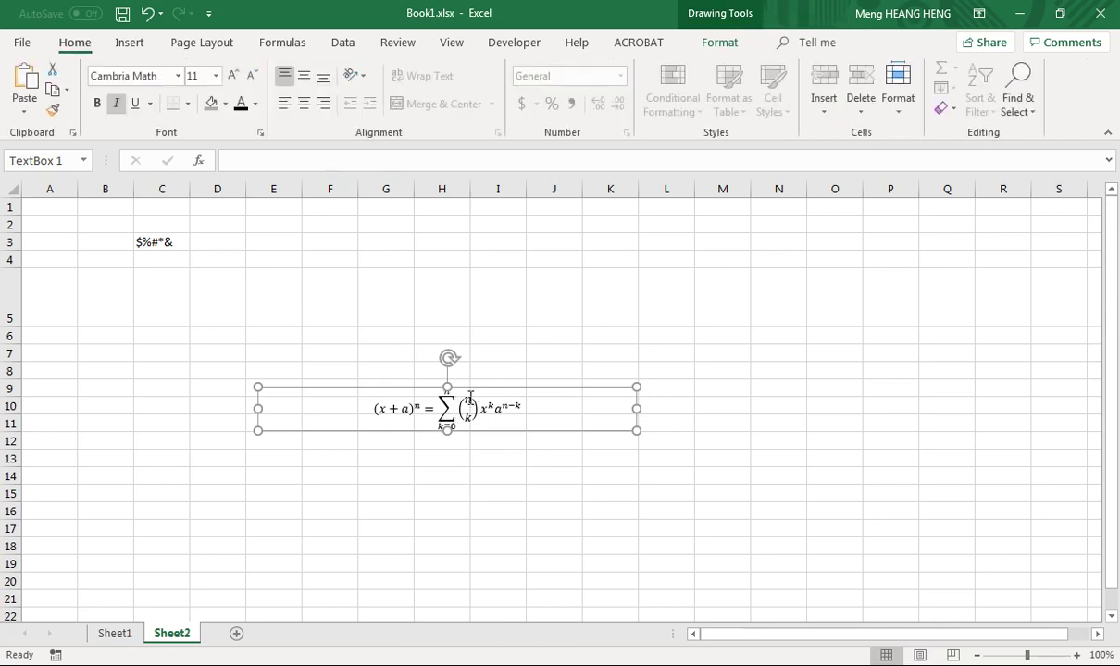
left_click(470, 398)
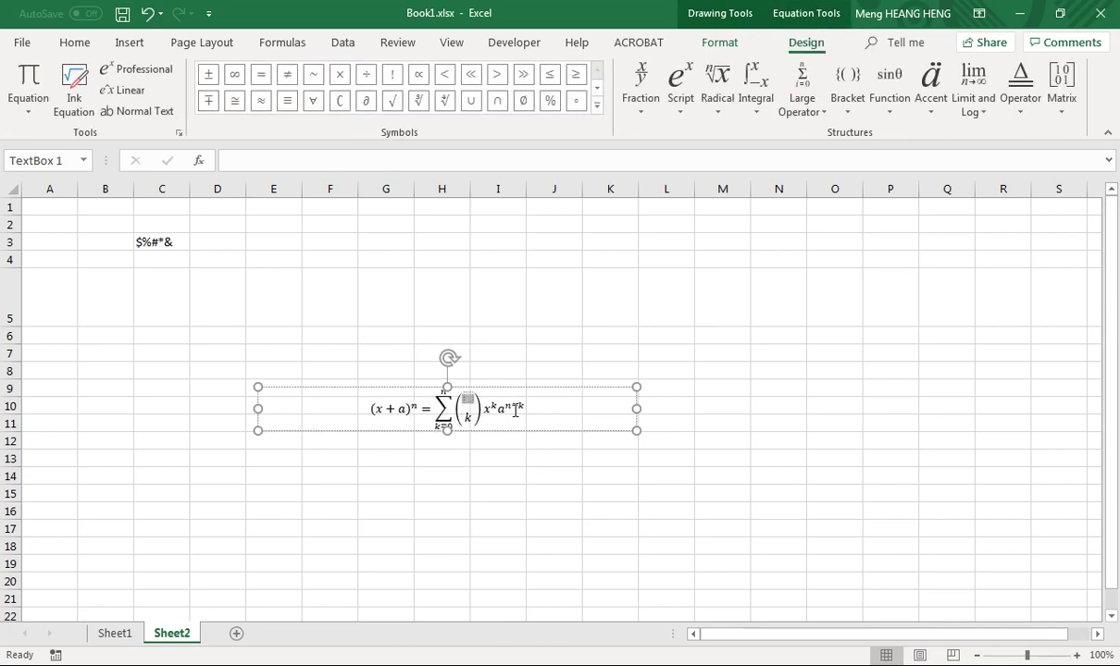
key("Escape")
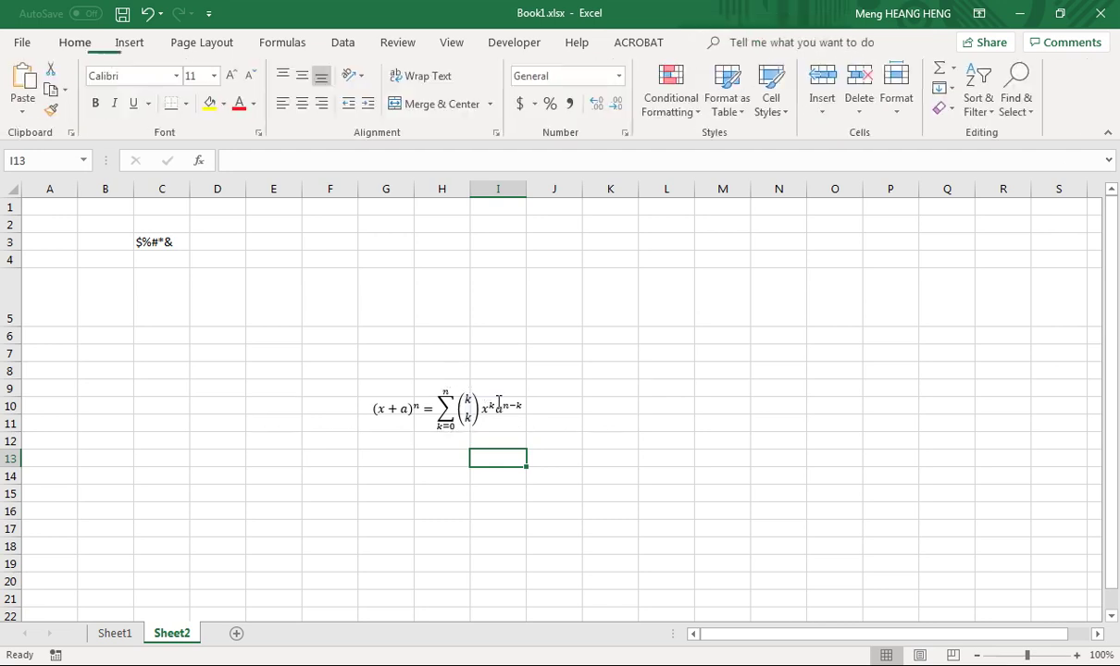
left_click(509, 427)
Step: Open the Symbol dialog for cell F5, place it clear of the cell, and check its special characters list
left_click(339, 303)
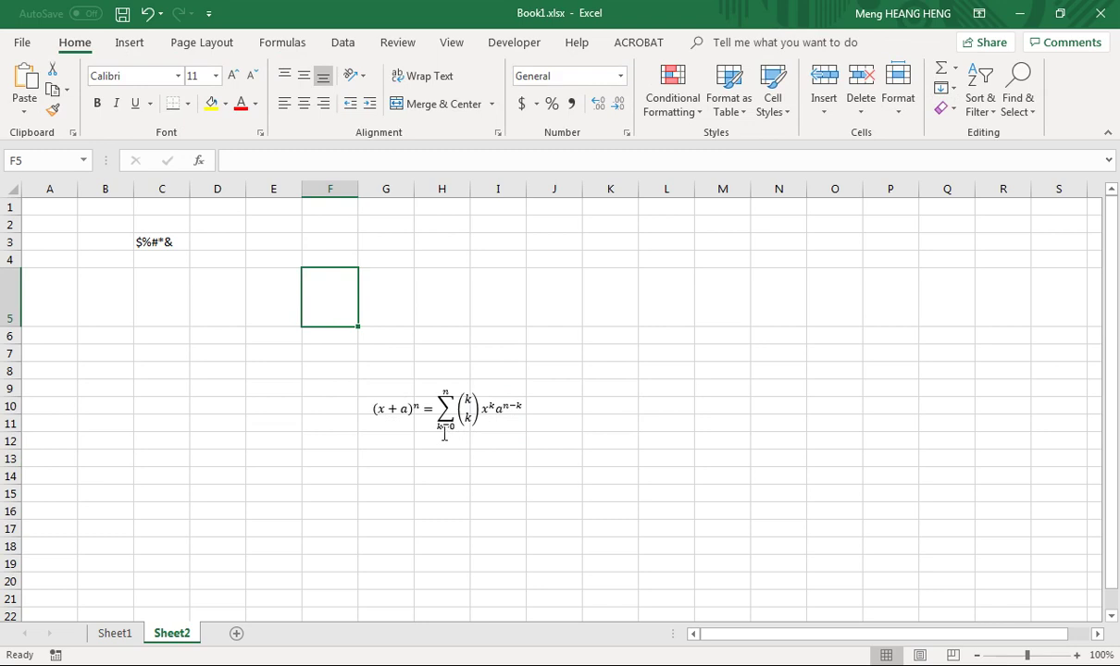
left_click(138, 51)
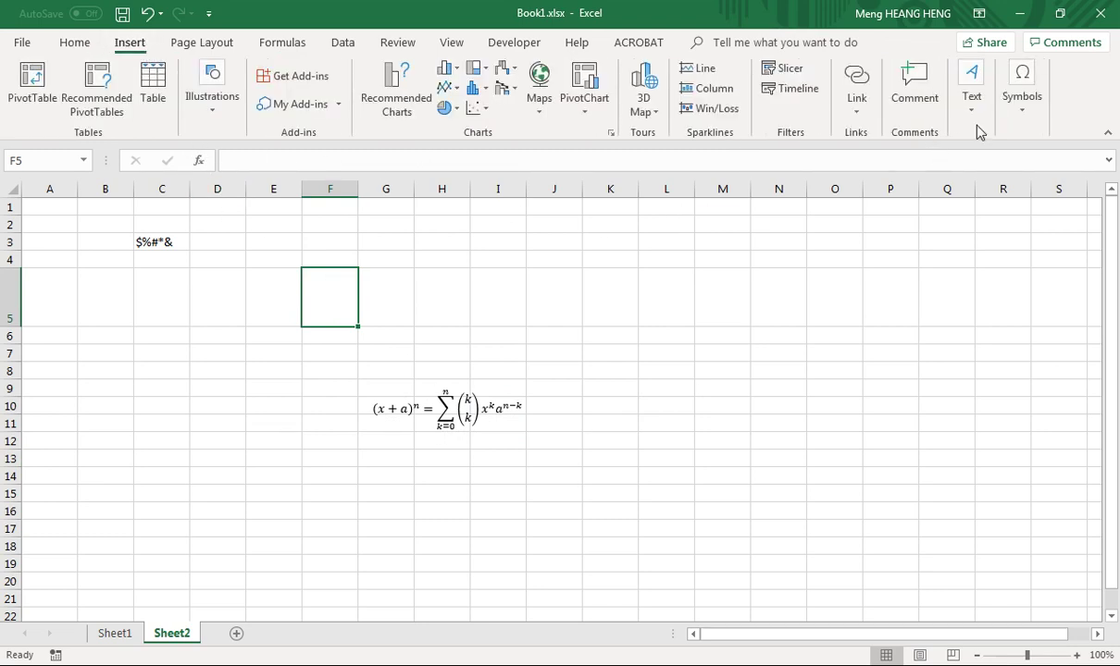
left_click(1022, 93)
left_click(1067, 155)
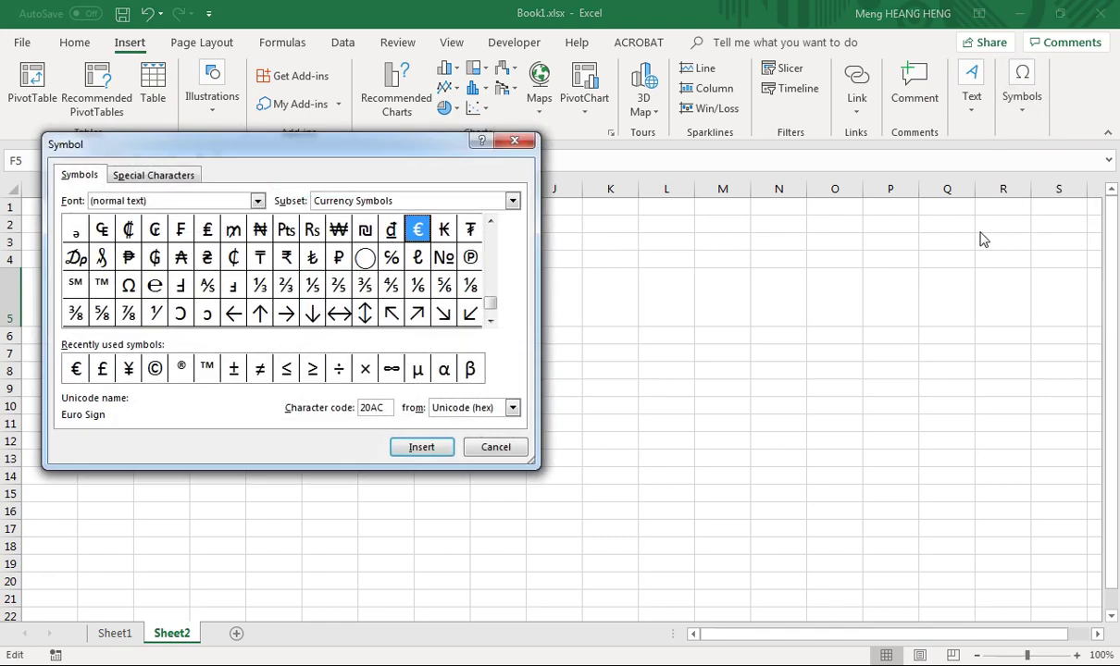
left_click_drag(315, 150, 822, 254)
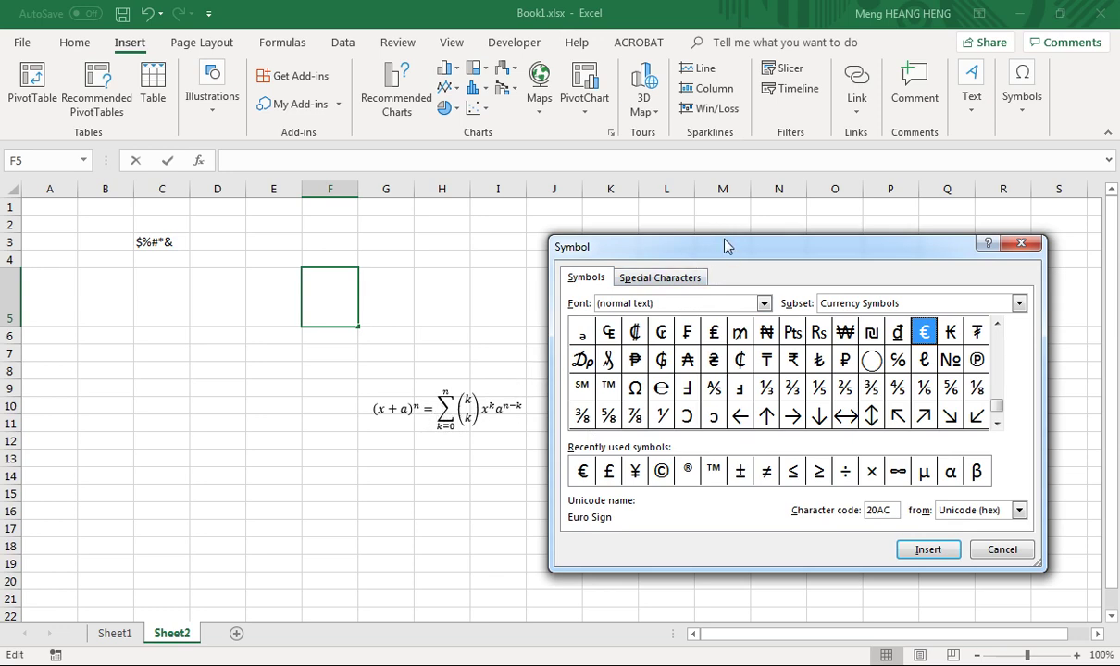
left_click_drag(724, 246, 694, 155)
left_click(651, 189)
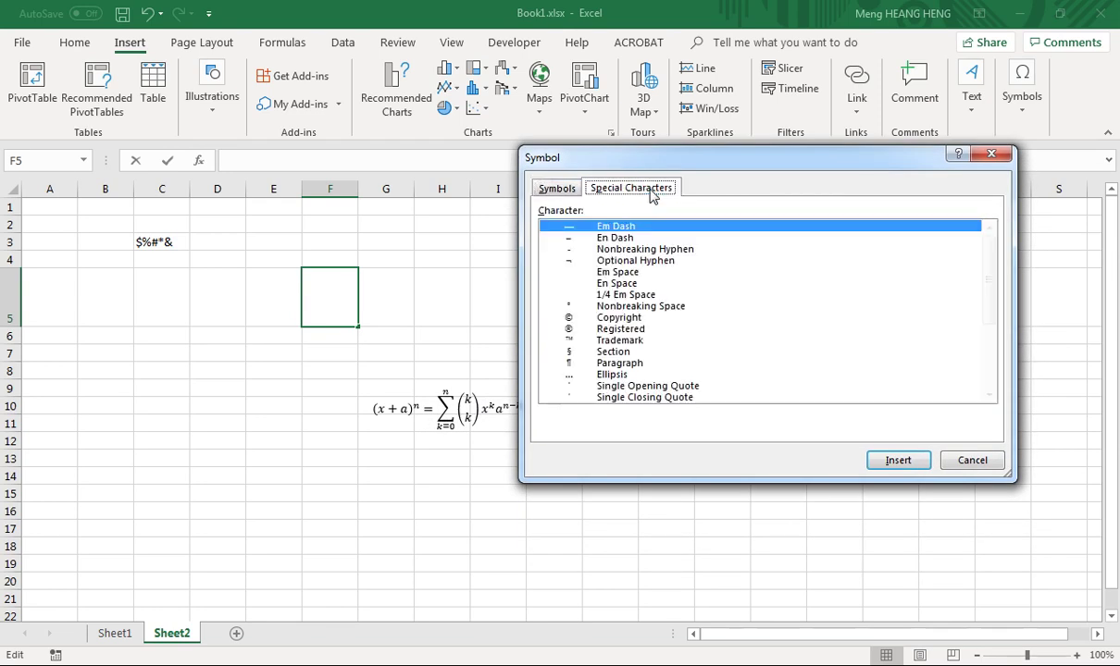
left_click(554, 189)
left_click(551, 271)
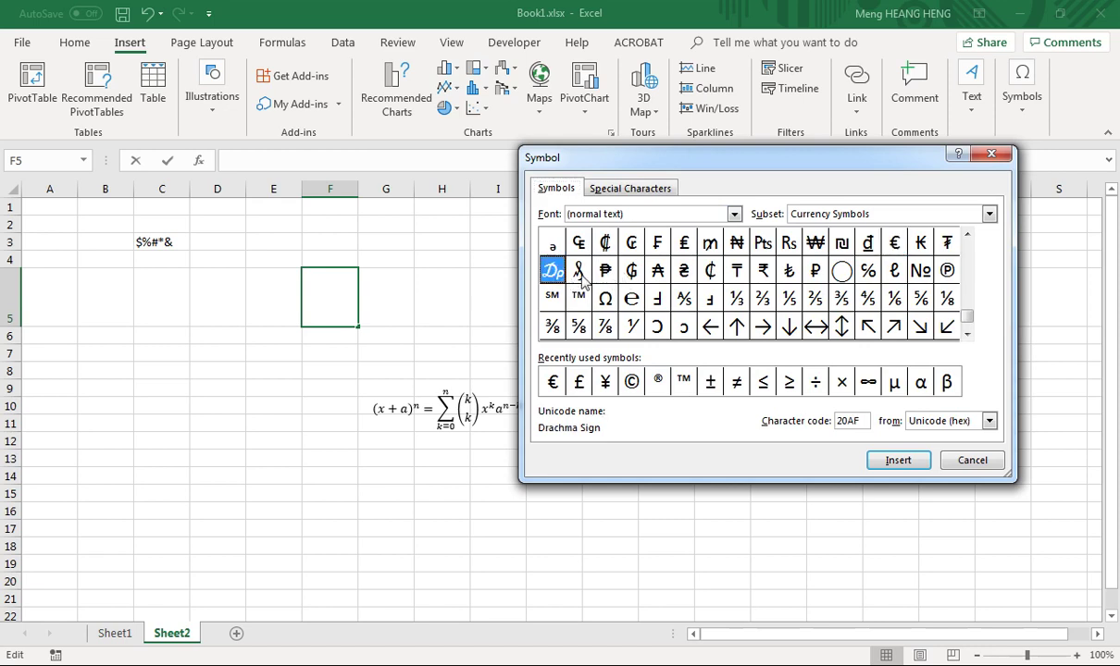
Step: Browse the symbol fonts and set the font to Wingdings
left_click(734, 213)
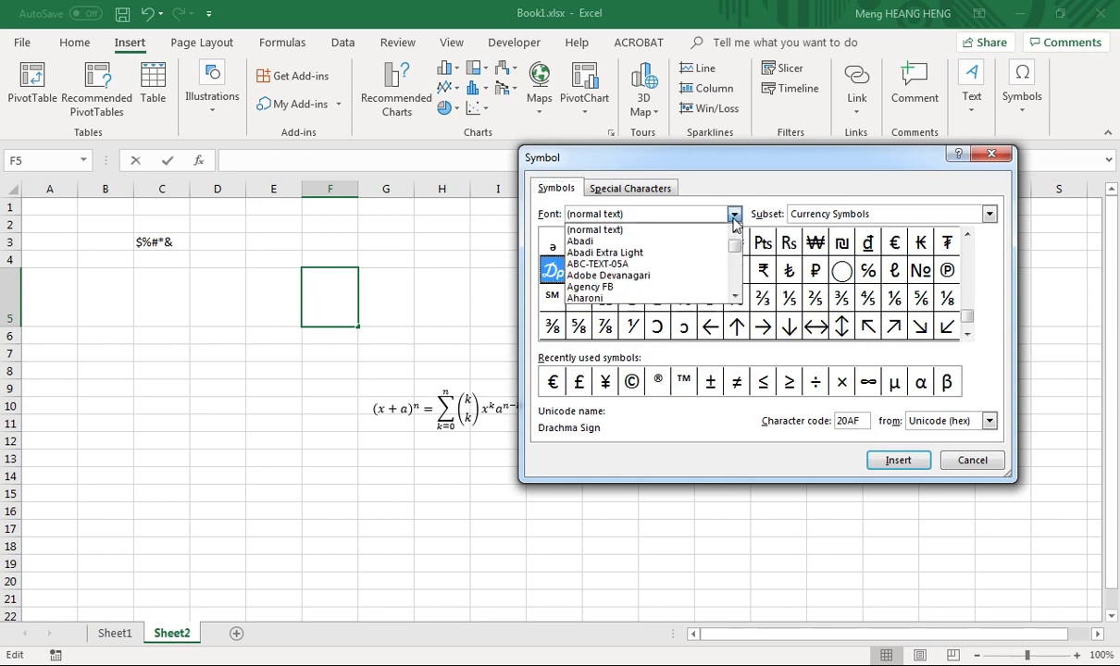
scroll(689, 269, "down", 3)
scroll(690, 269, "down", 20)
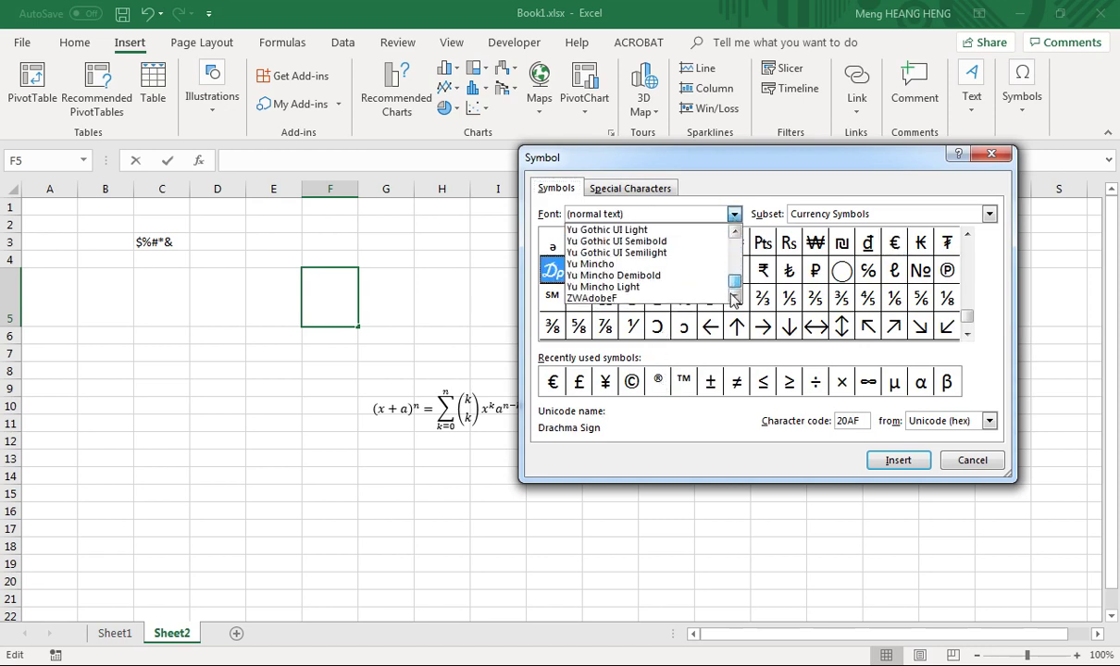
left_click(606, 297)
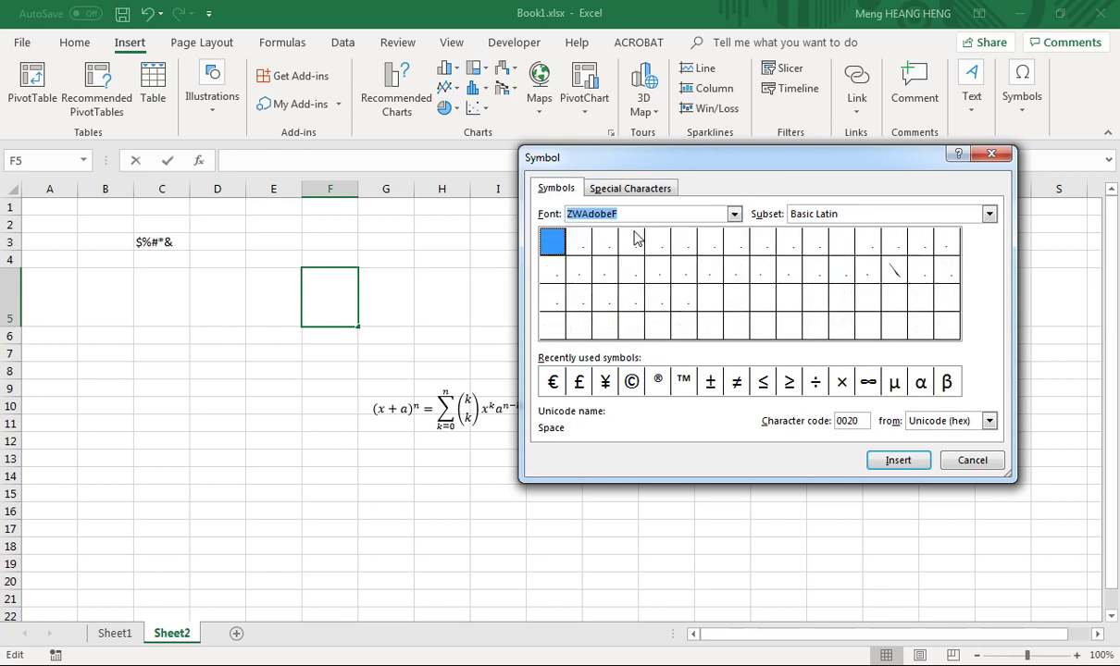
key("alt+Down")
key("Up")
key("Up")
key("Up")
key("Up")
key("Up")
key("Up")
key("Up")
key("Up")
key("Up")
key("Up")
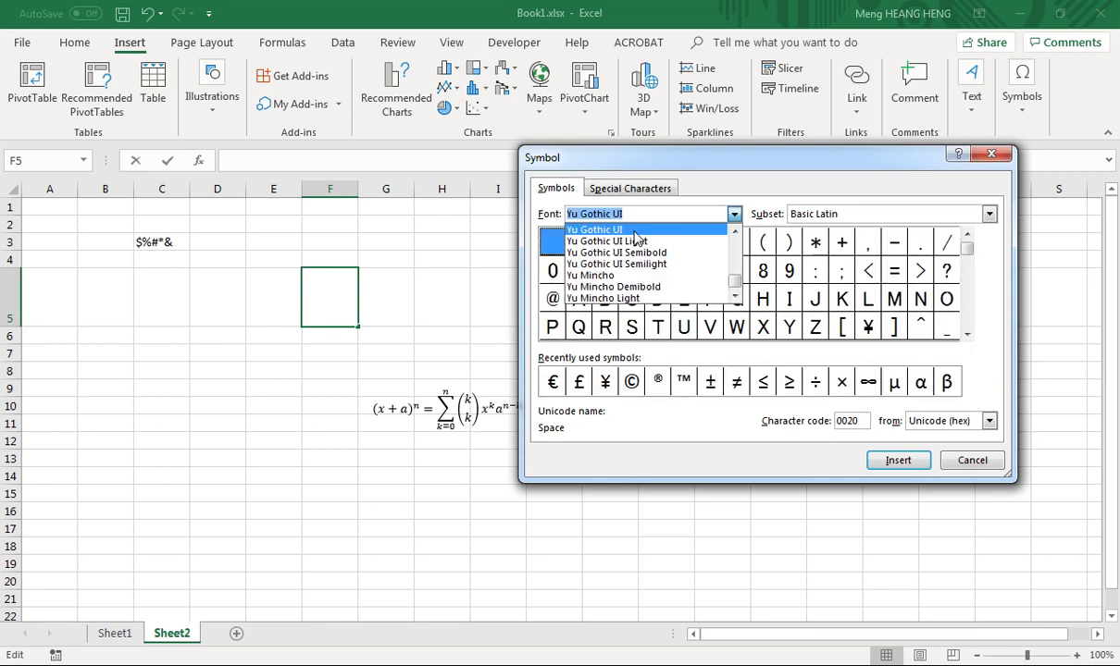
key("Up")
key("Up")
key("Up")
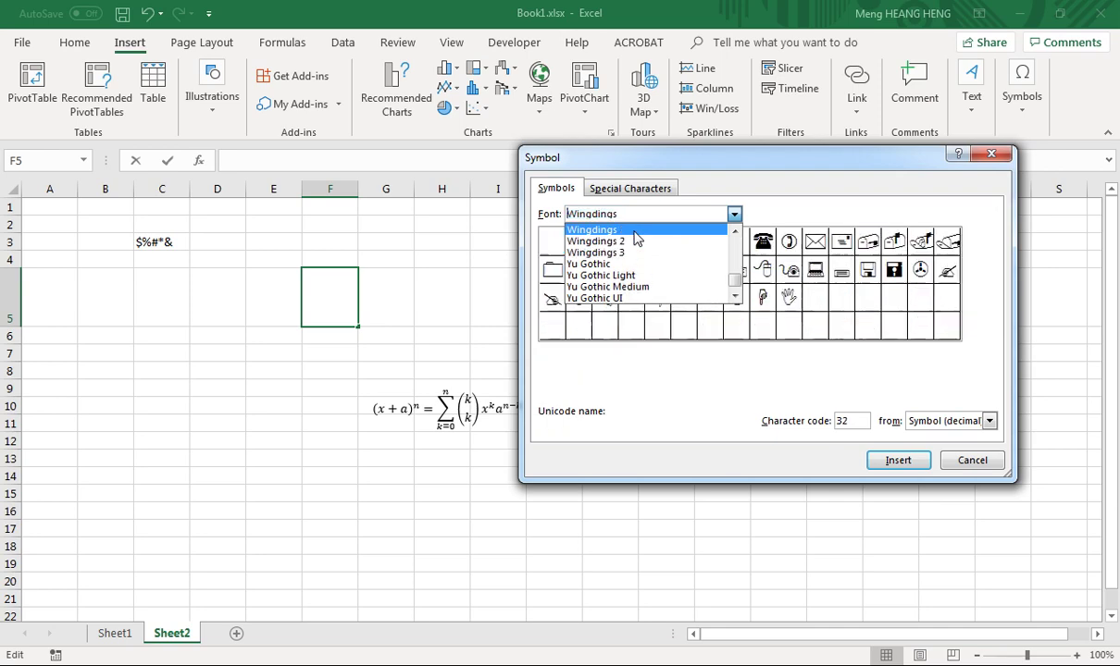
key("Down")
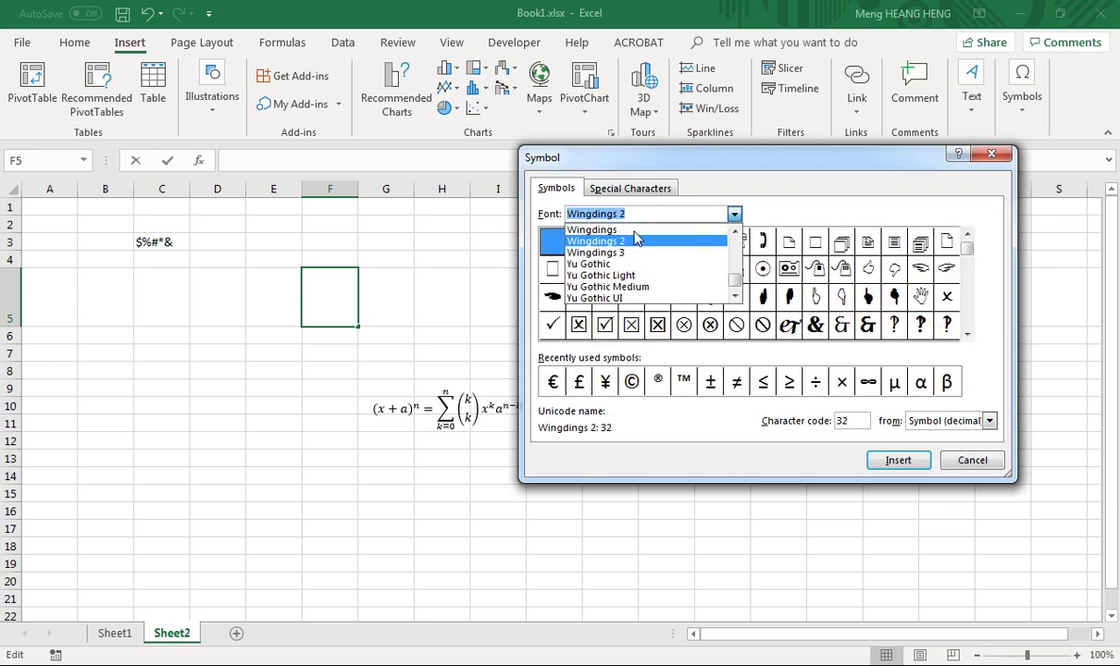
key("Up")
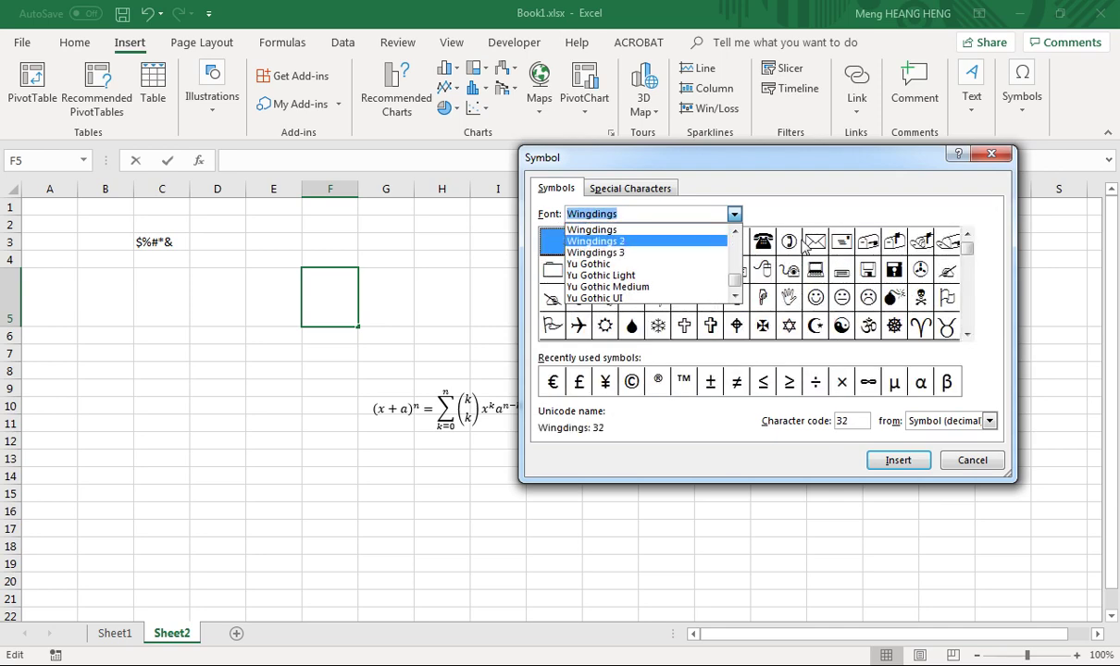
left_click(734, 214)
Step: Insert the Wingdings hand symbol with character code 66 into cell F5
left_click(789, 242)
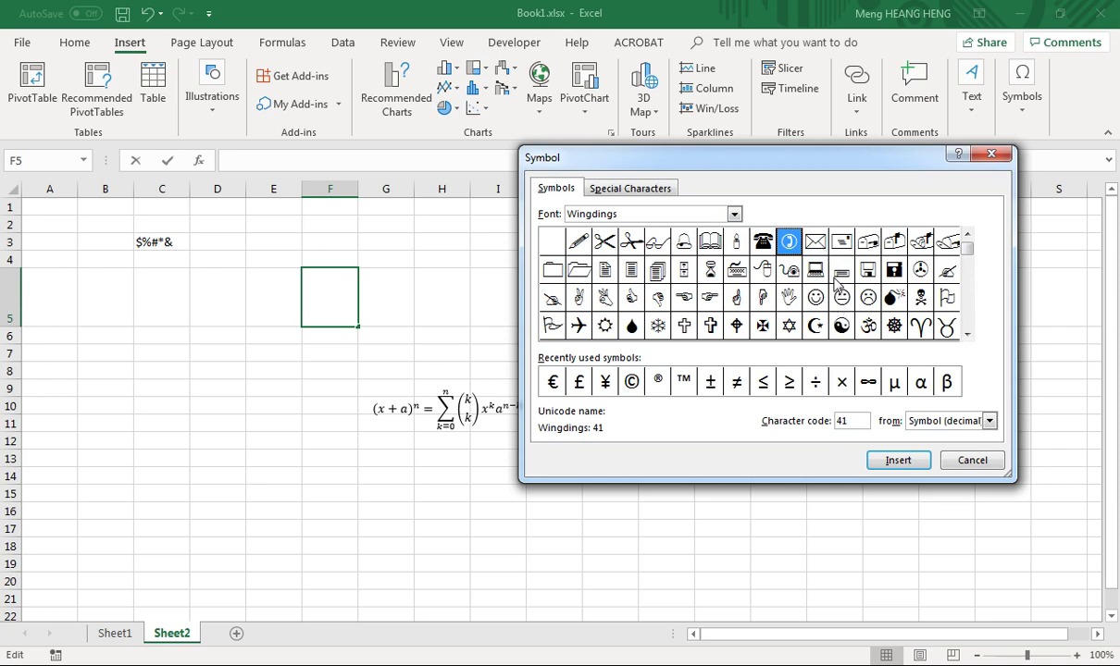
left_click(815, 243)
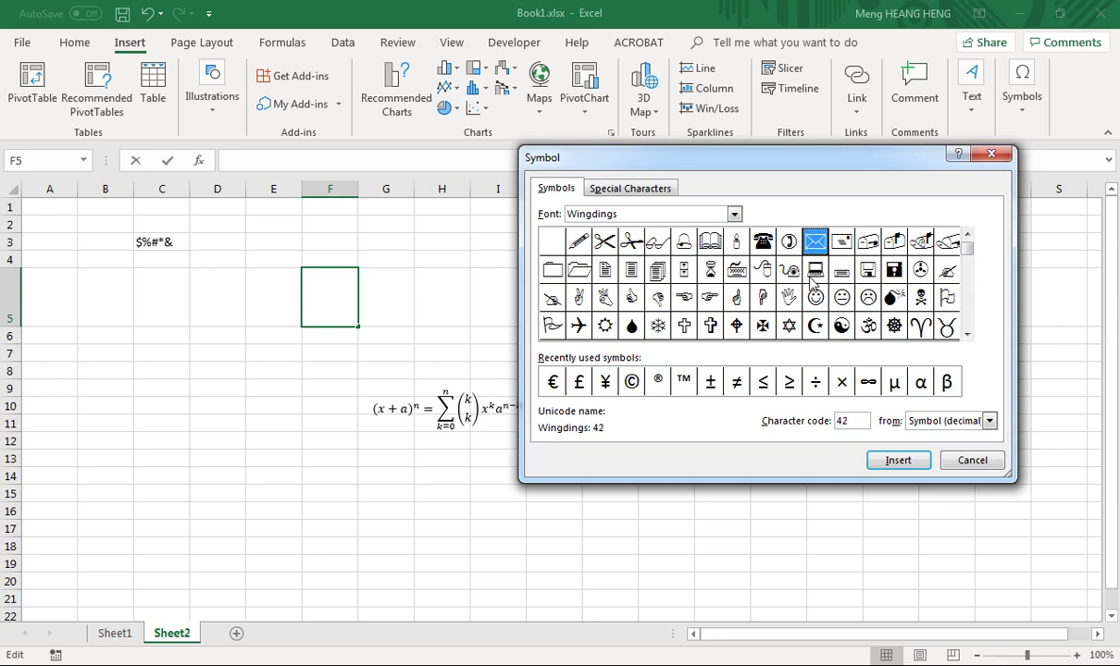
key("Down")
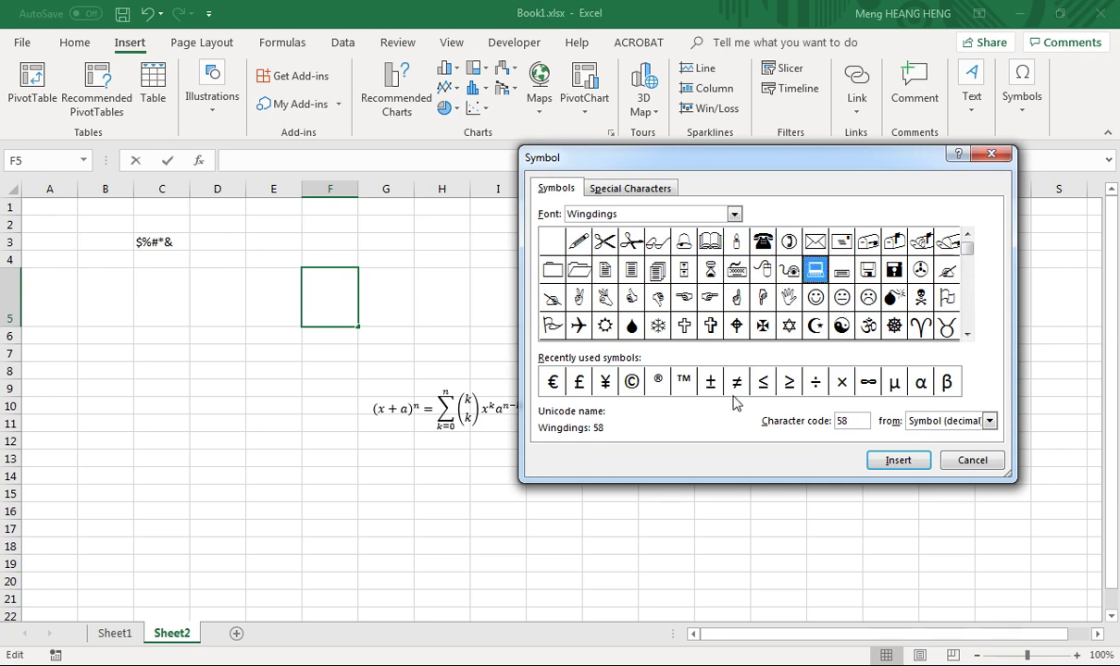
left_click(604, 294)
left_click(896, 460)
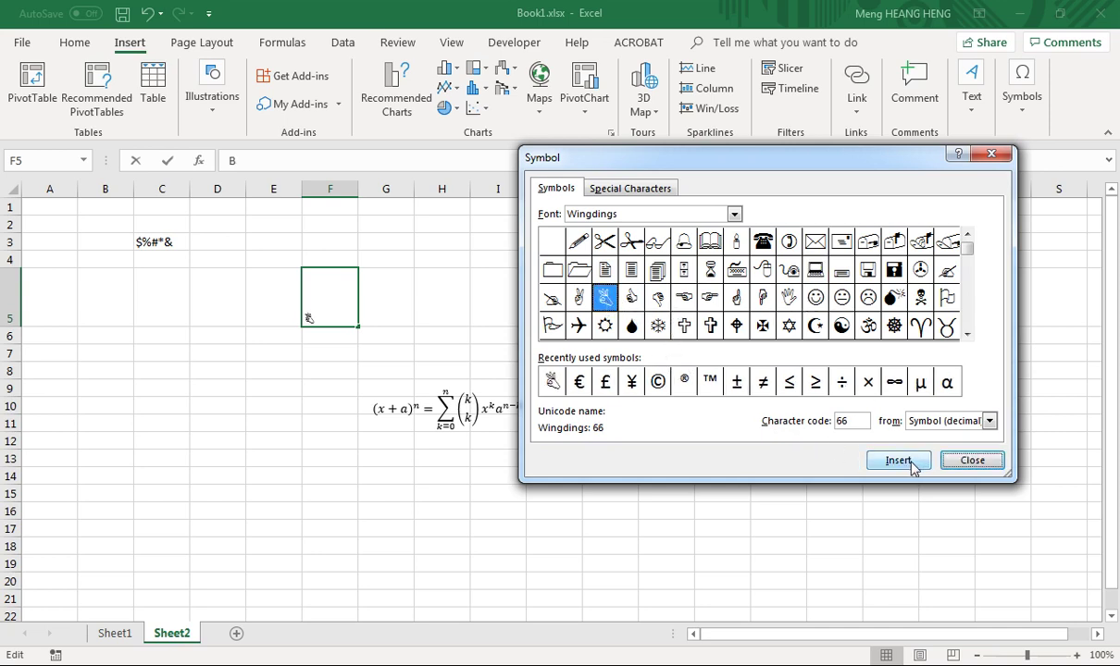
Step: Add the Wingdings computer symbol (code 58) and the black floppy disk symbol to cell F5
left_click(816, 270)
left_click(898, 460)
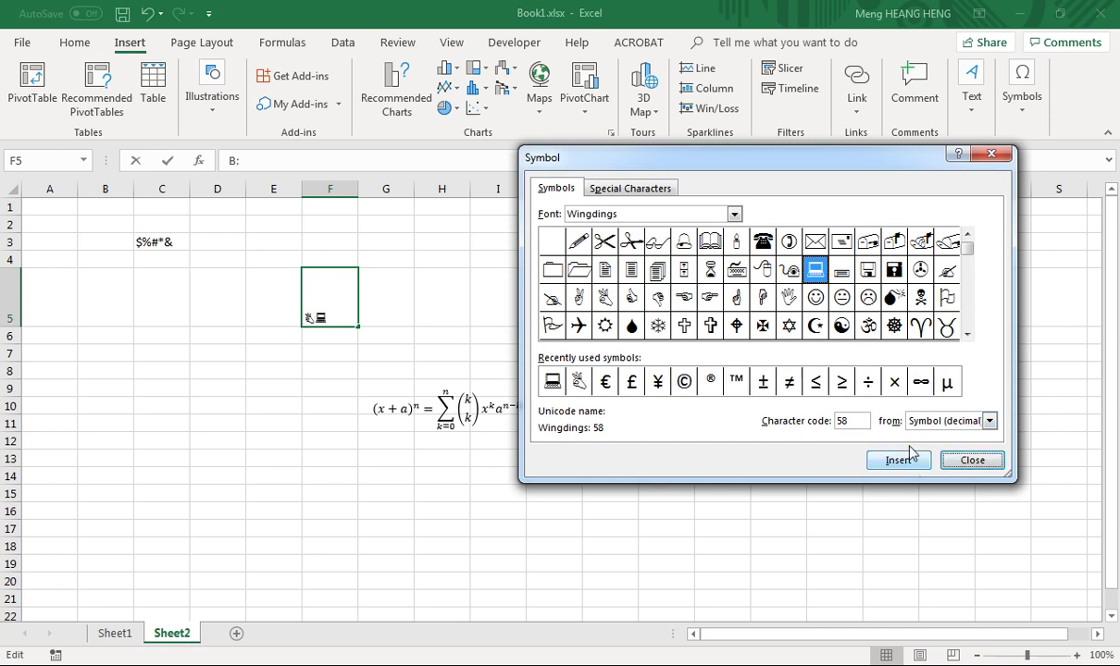
key("Right")
key("Right")
key("Right")
key("Return")
Step: Add the Wingdings Om symbol (code 92) and the yin-yang symbol (code 91) to cell F5
key("Down")
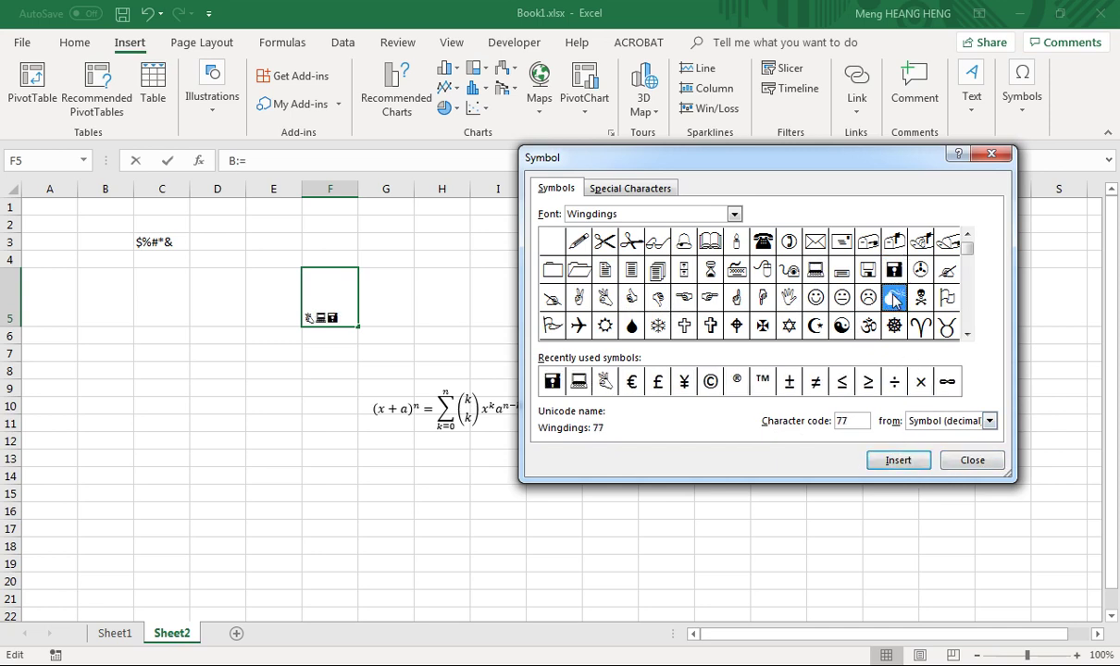
left_click(870, 329)
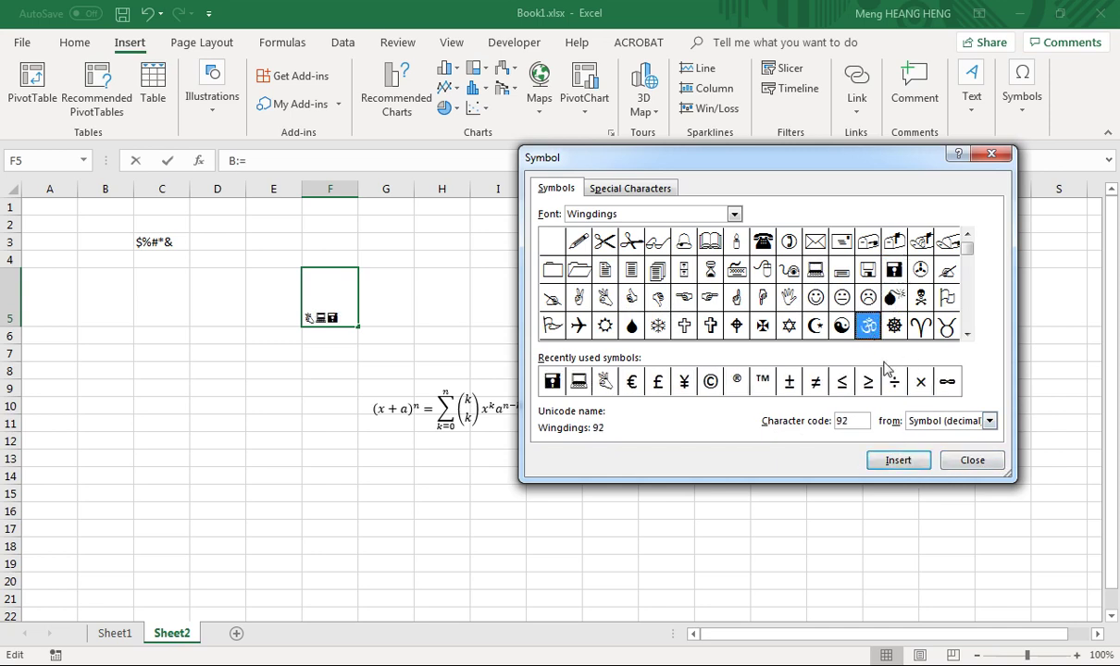
left_click(897, 460)
left_click(839, 328)
left_click(890, 462)
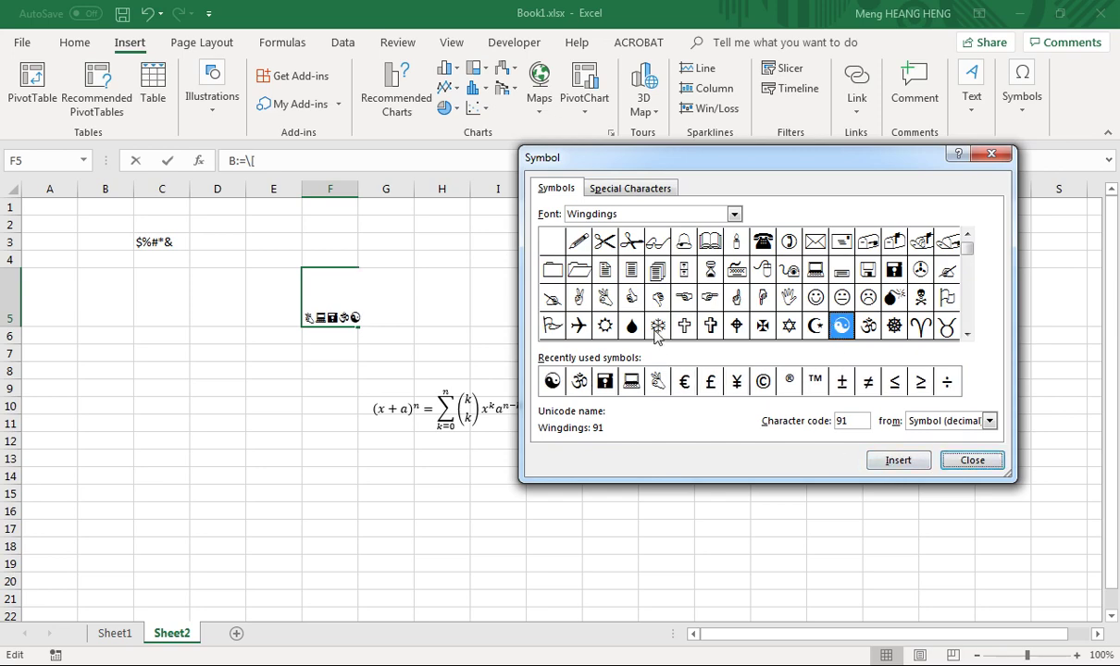
Step: Add the Wingdings snowflake symbol (code 84) to cell F5 and close the symbol dialog
key("Left")
key("Left")
key("Left")
key("Left")
key("Left")
key("Left")
key("Left")
left_click(895, 463)
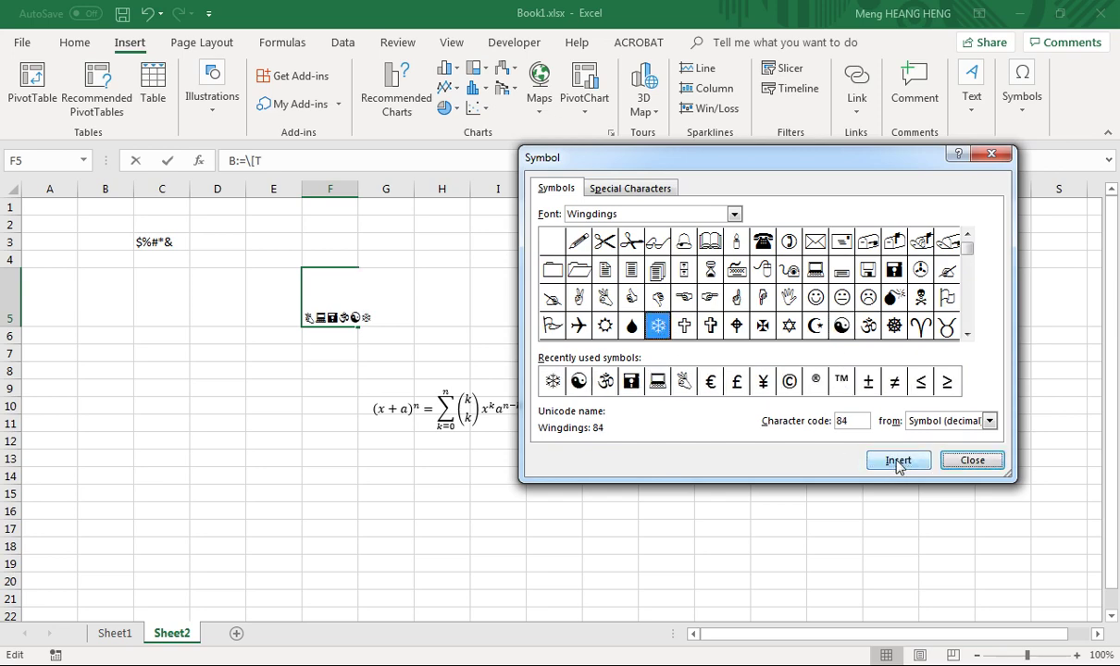
left_click(972, 460)
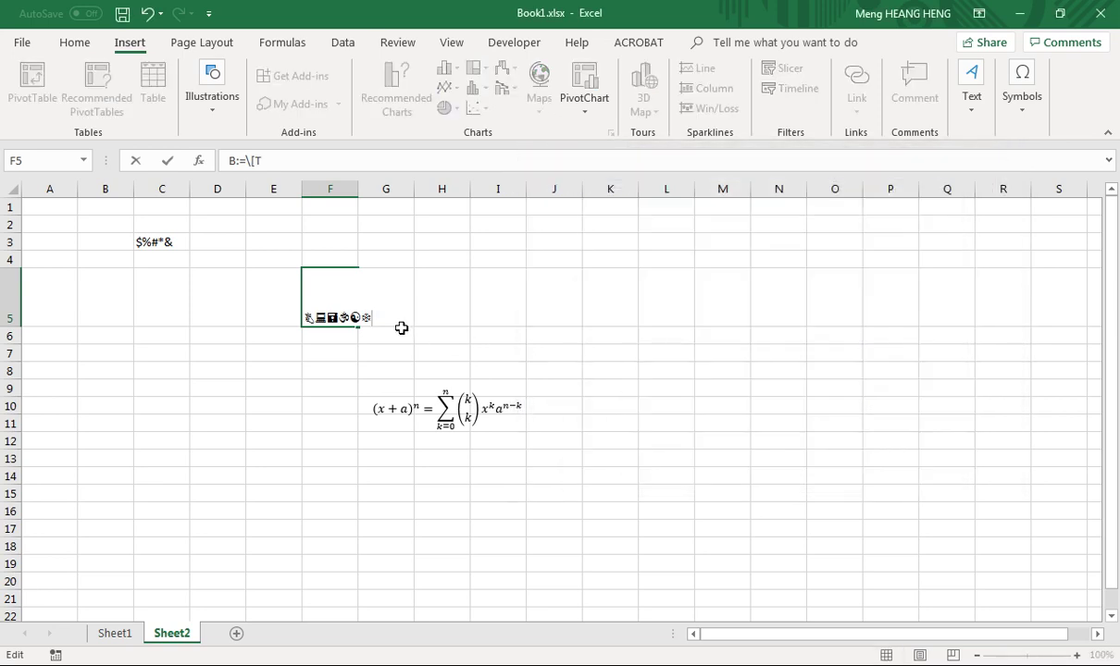
Step: Set the font size of the symbols in cell F5 to 36
left_click(363, 331)
left_click(344, 313)
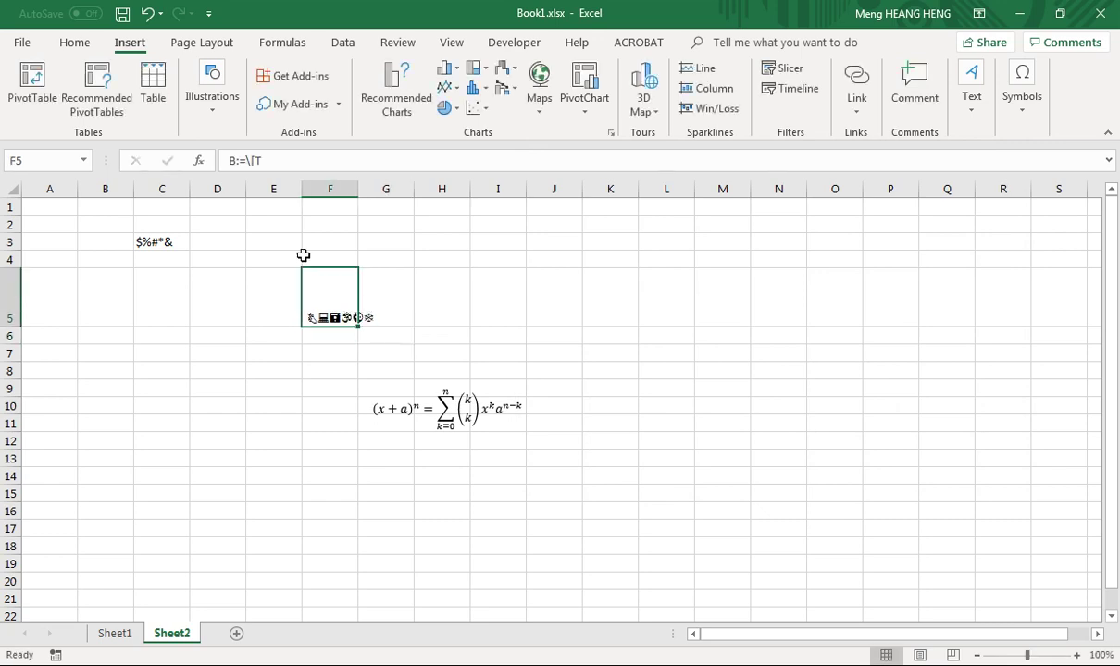
left_click(74, 43)
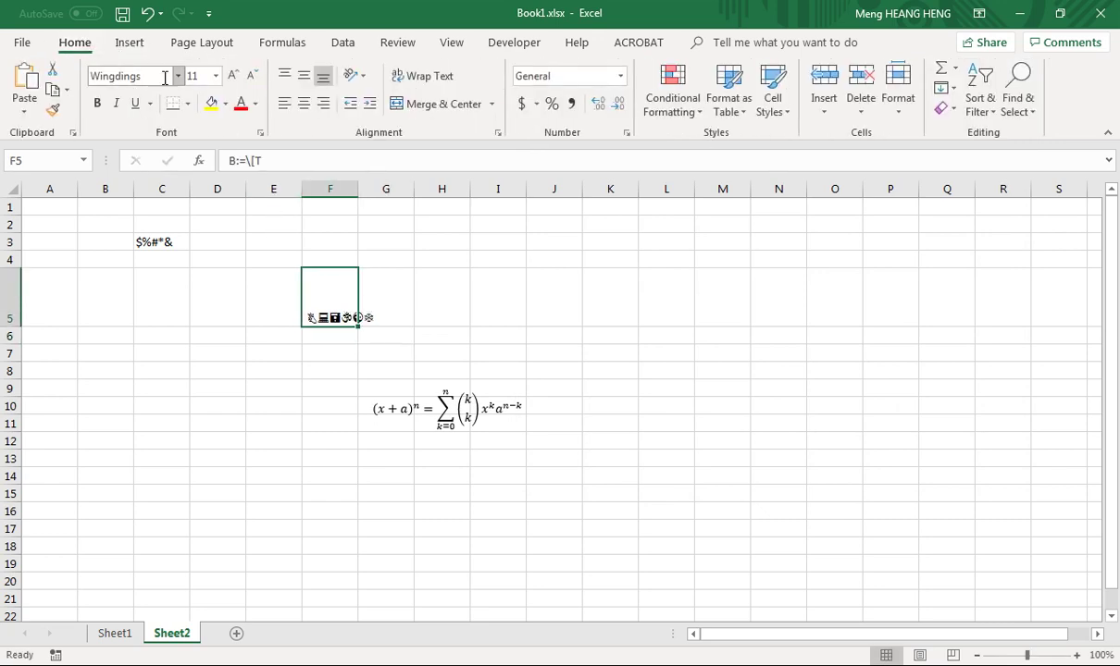
left_click(215, 76)
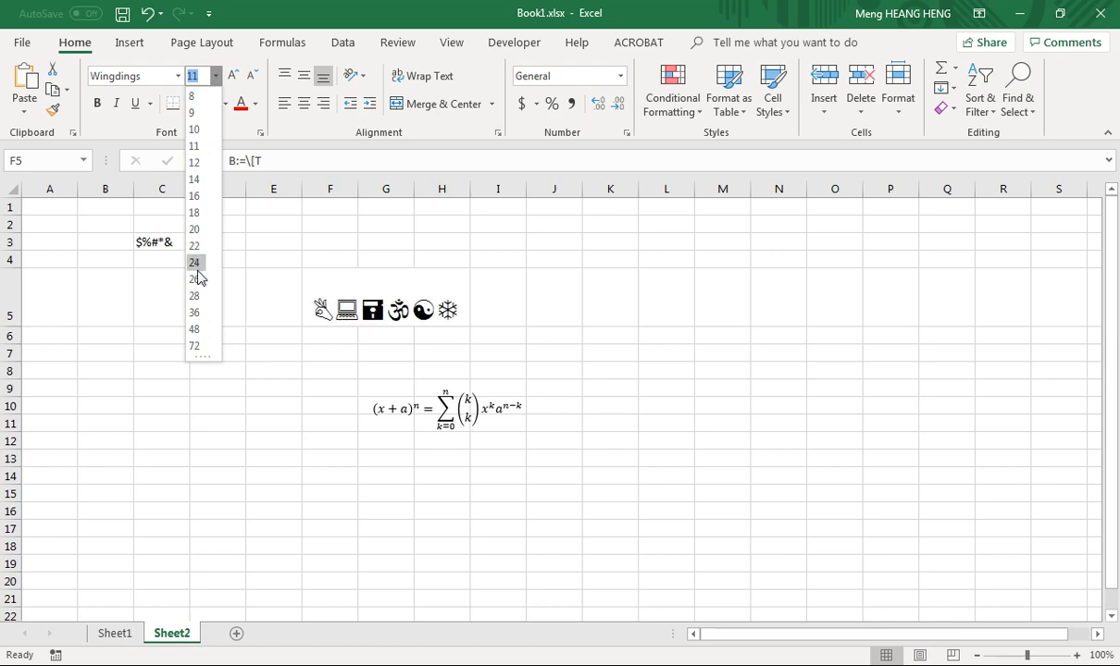
left_click(197, 313)
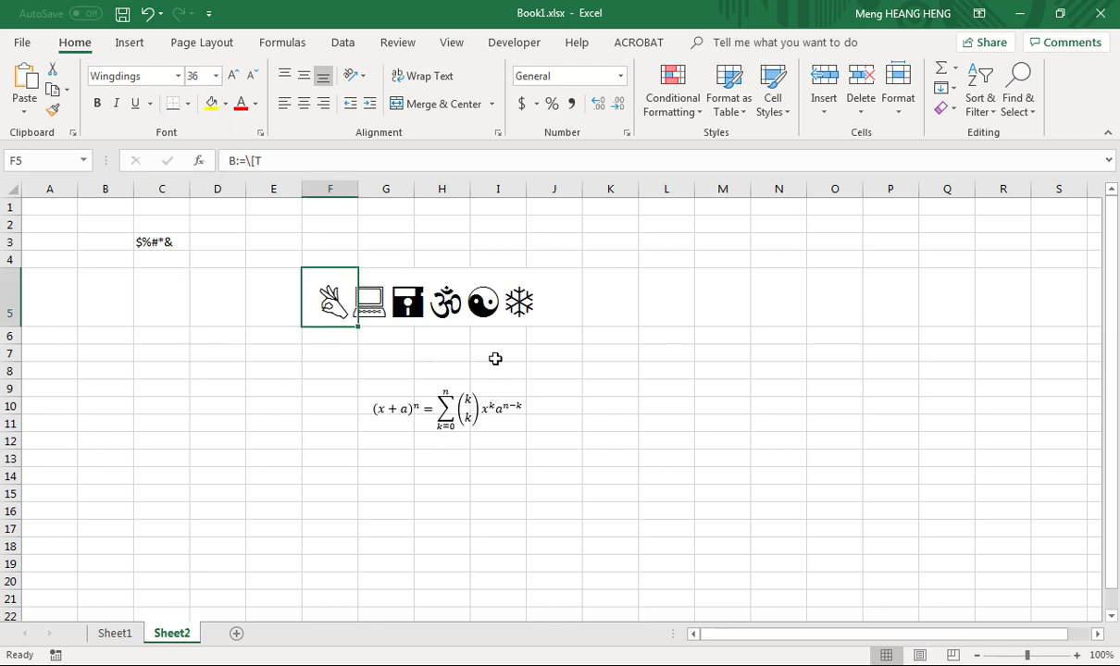
left_click(101, 244)
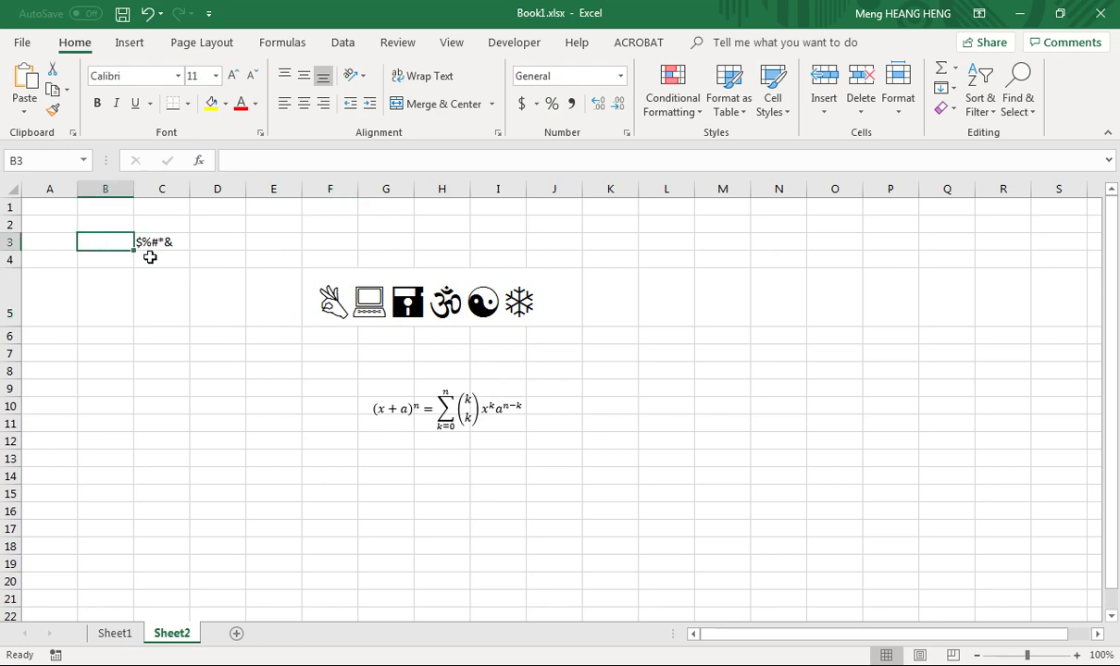
left_click_drag(230, 222, 464, 244)
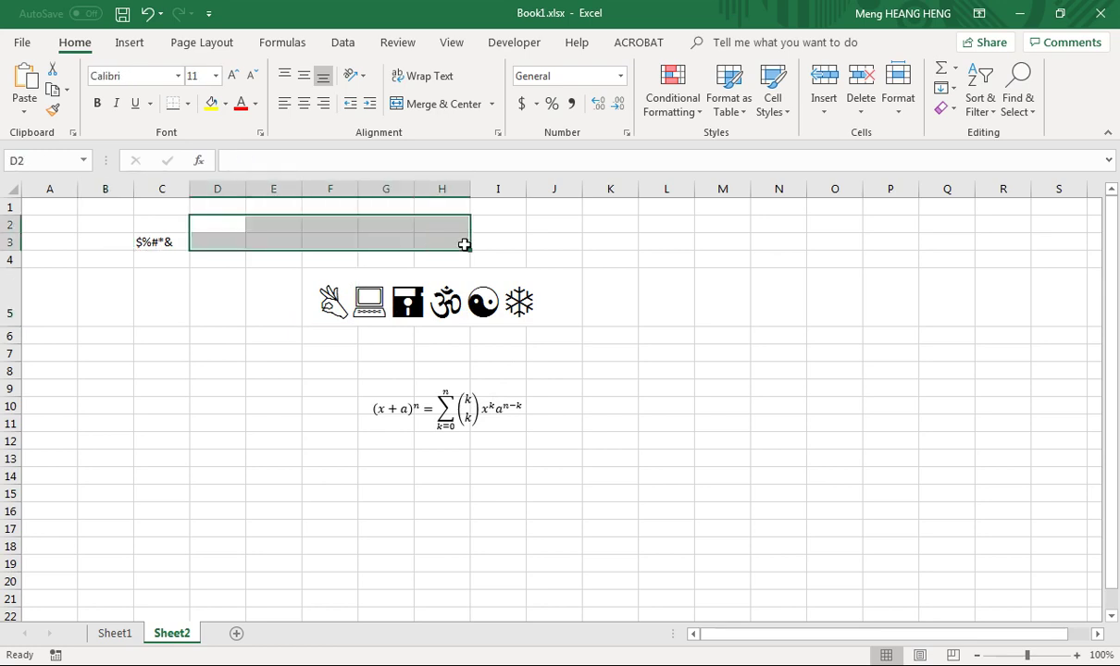
left_click(260, 259)
left_click_drag(337, 259, 375, 251)
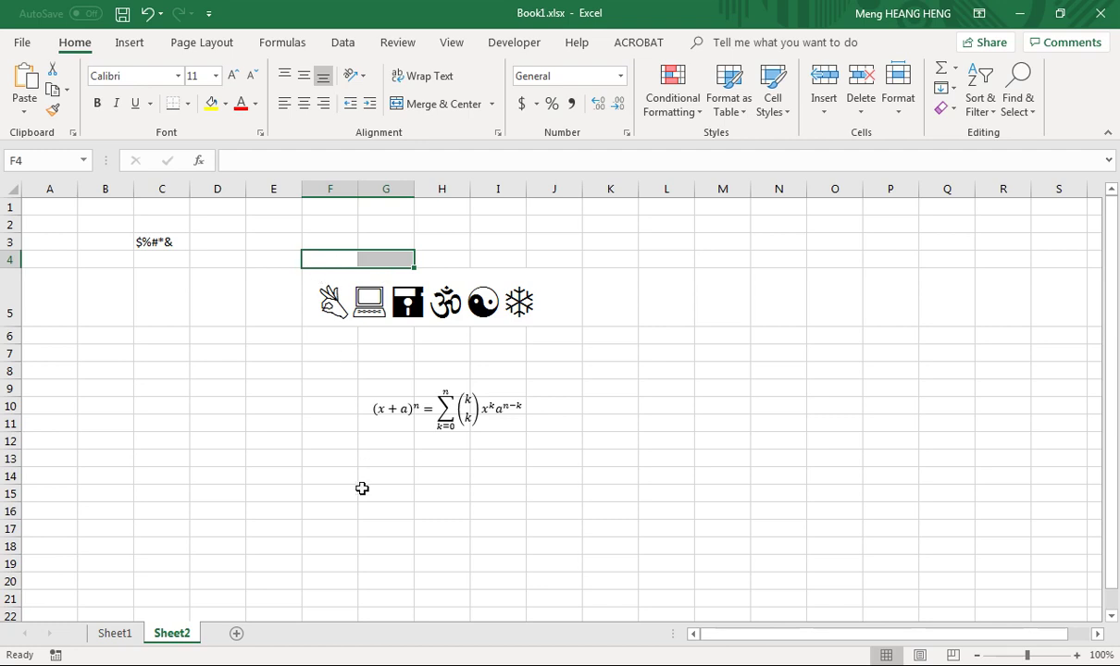
left_click(550, 296)
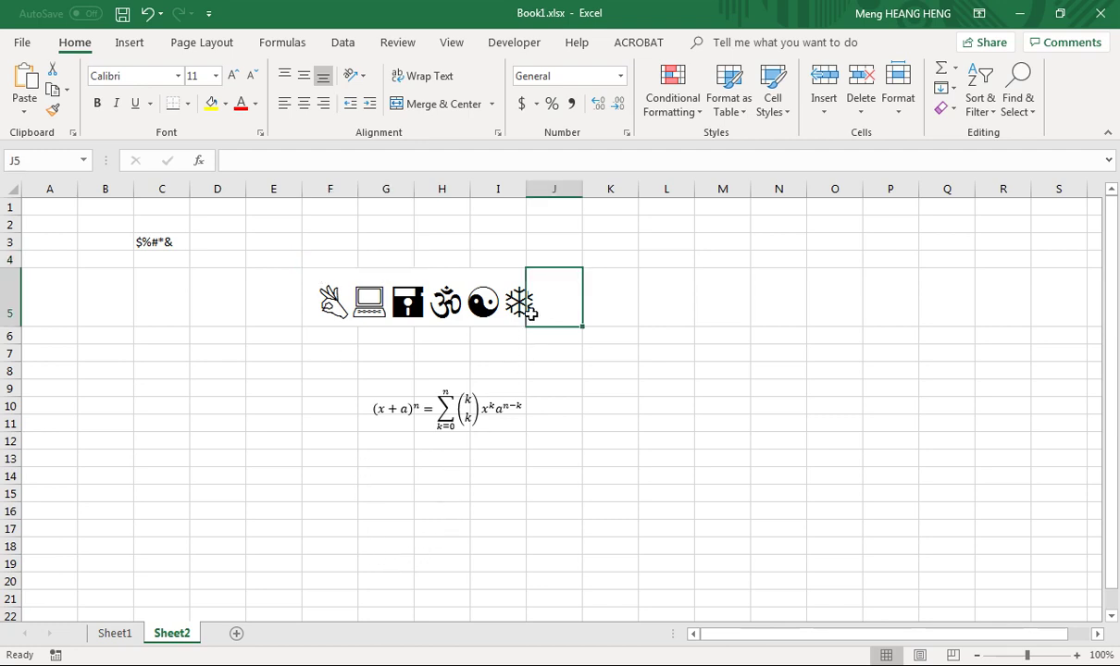
Step: Merge and center cells F4:J4 above the symbols and enter "My Company Name" in the merged cell
left_click(331, 271)
left_click_drag(359, 261, 550, 262)
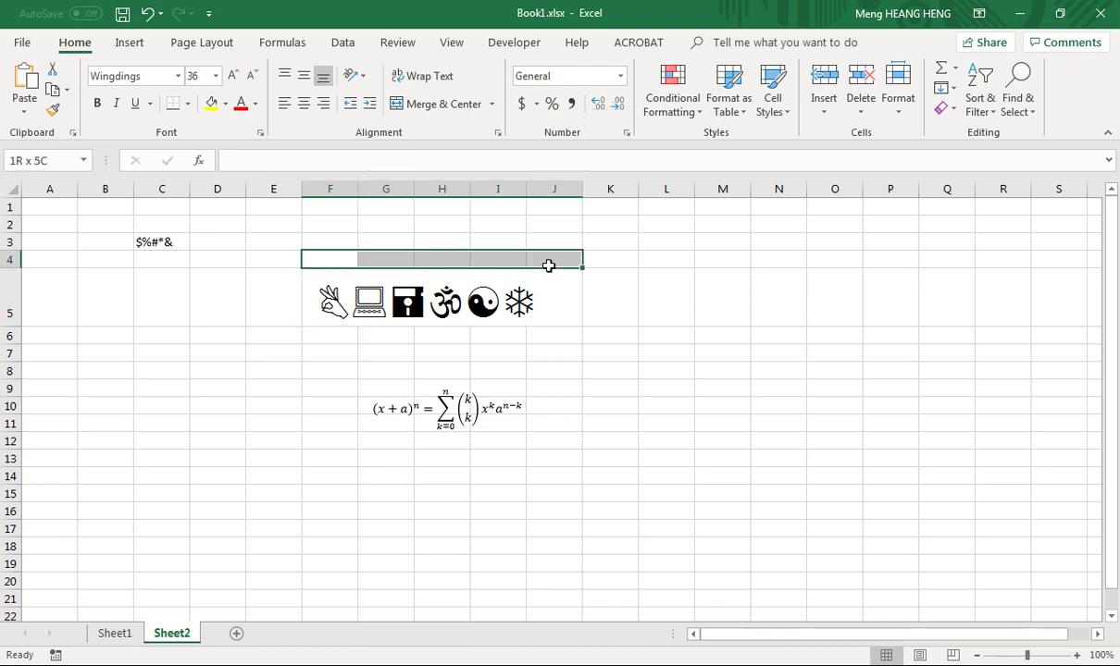
left_click(431, 107)
type("My ")
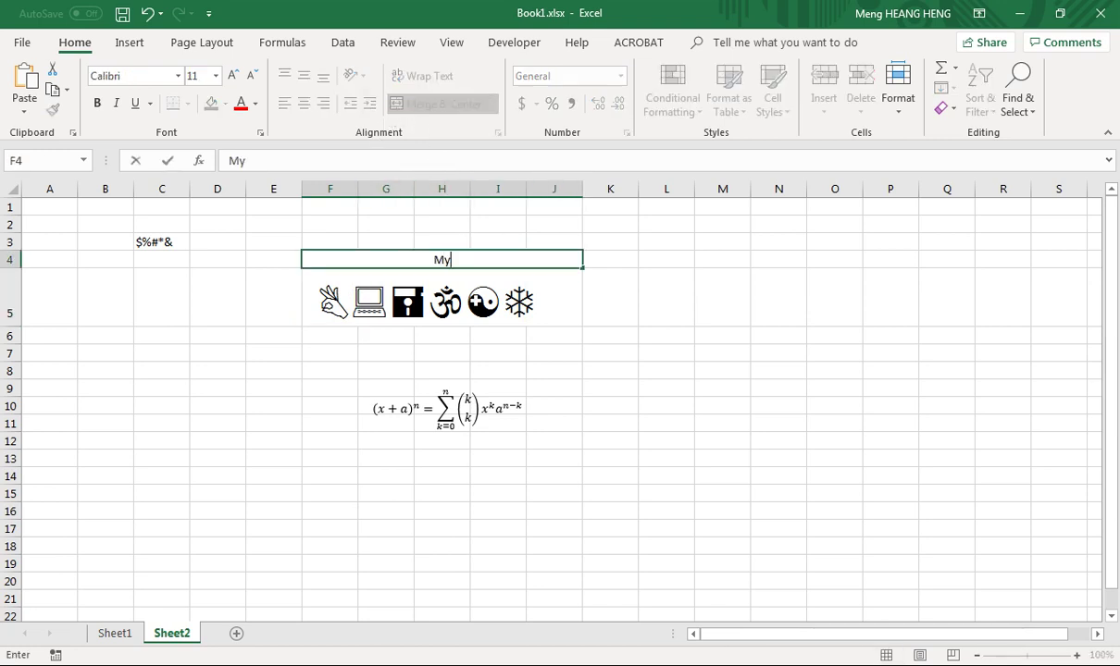
type("Company an")
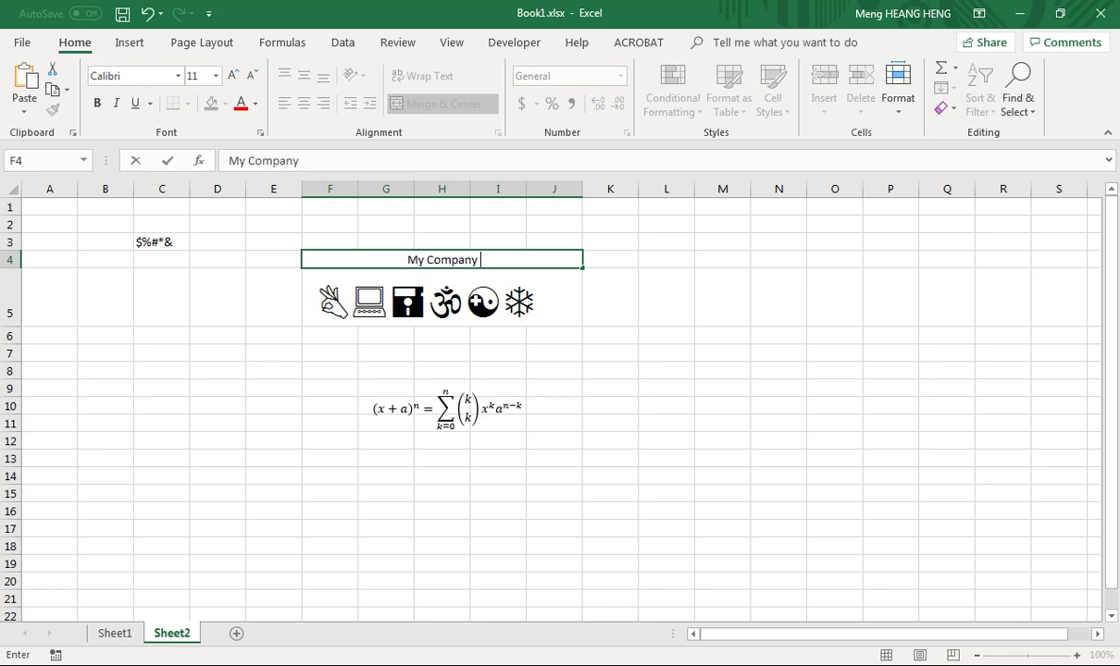
key("BackSpace")
key("BackSpace")
type("e")
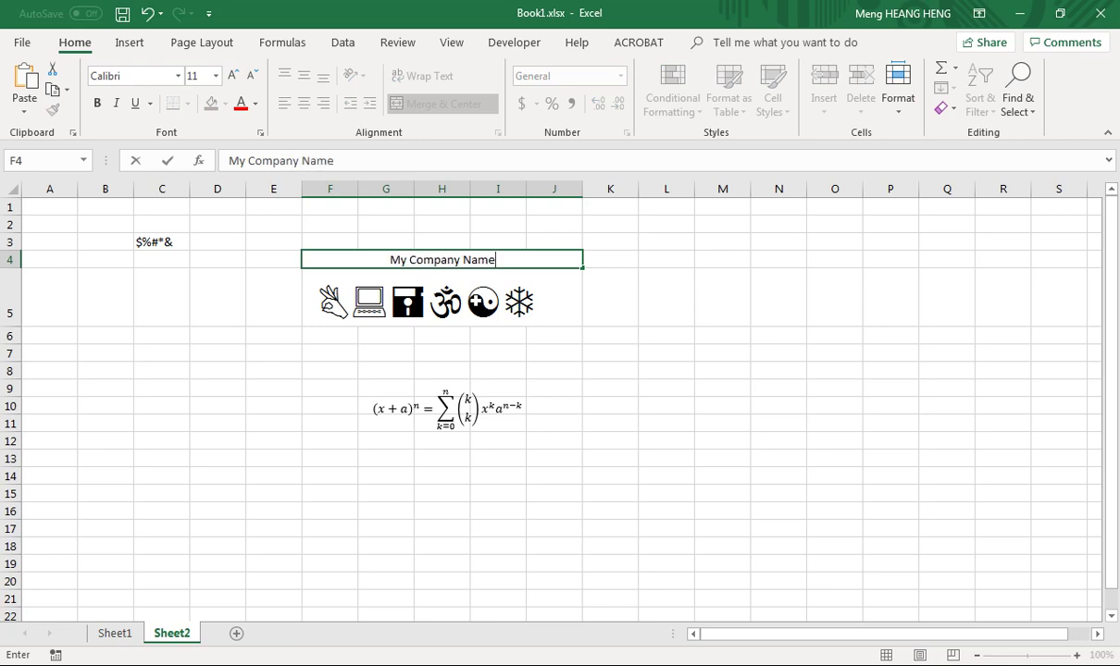
Step: Merge and center cells F5:J5 containing the row of symbols
left_click(495, 370)
left_click_drag(329, 301, 560, 297)
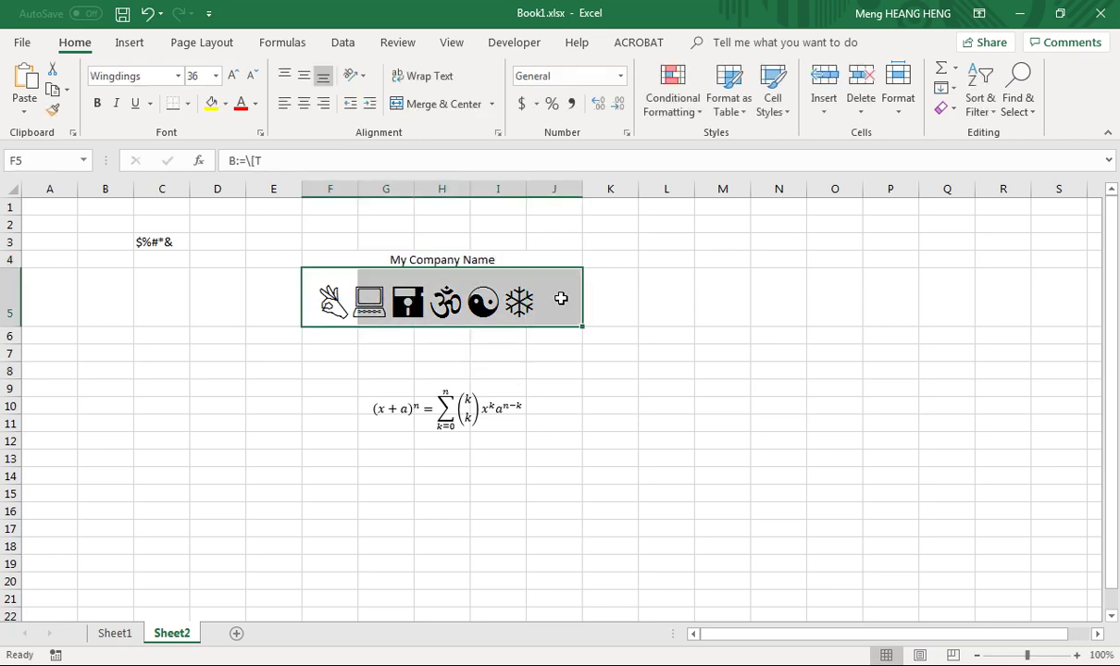
left_click(412, 105)
left_click(600, 295)
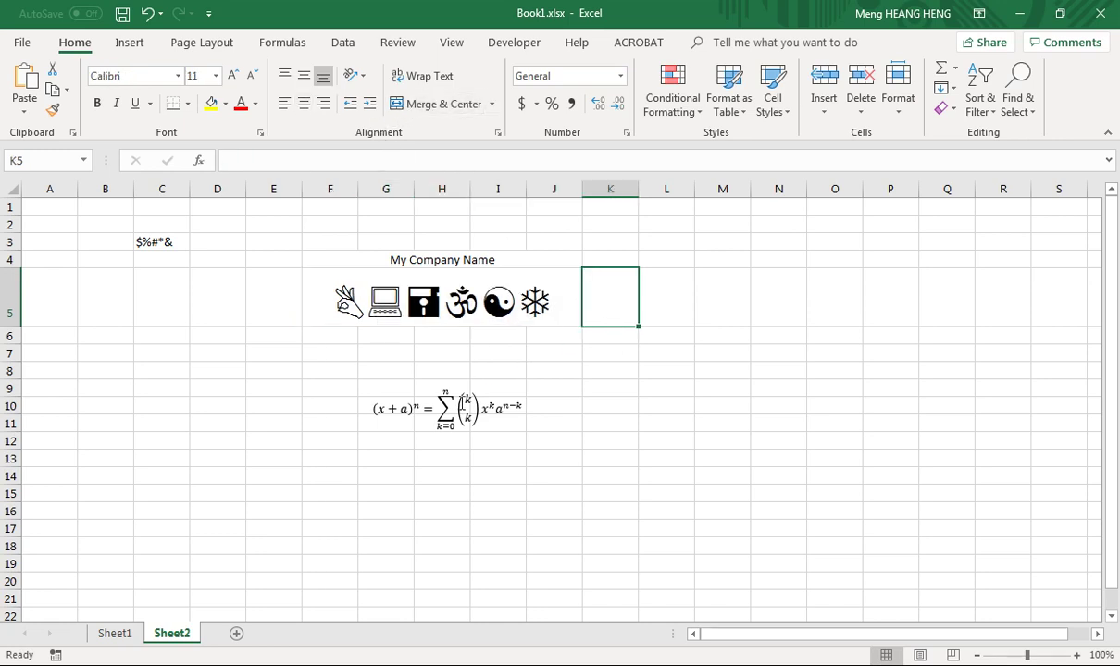
Step: Set the "My Company Name" heading to font size 36 and widen column J so the whole heading fits
left_click(392, 260)
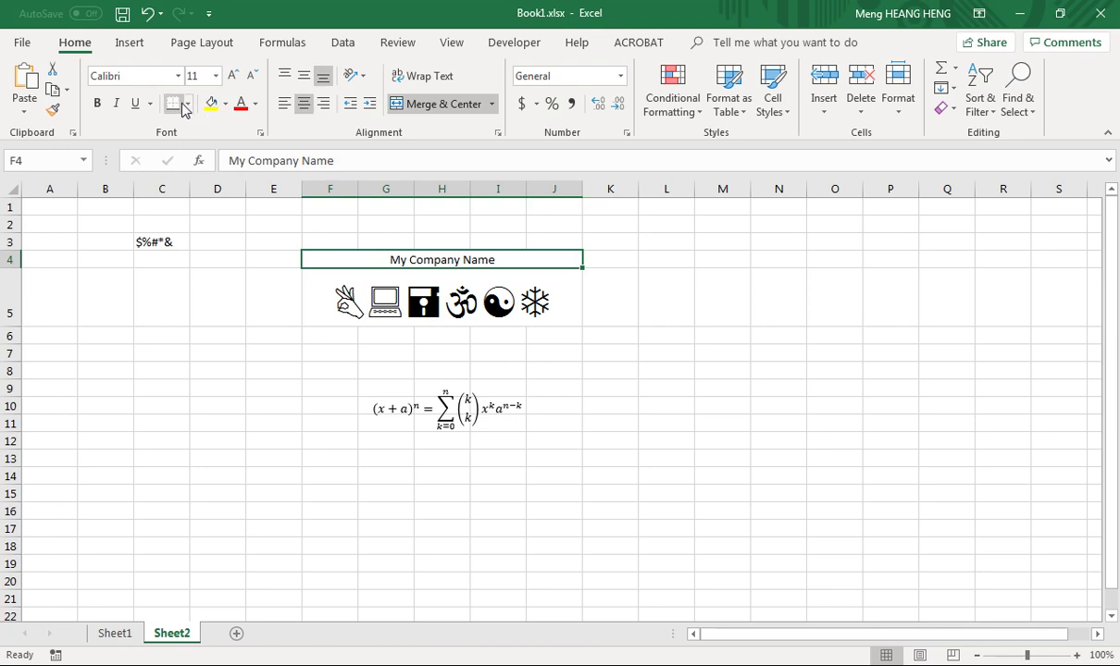
left_click(216, 78)
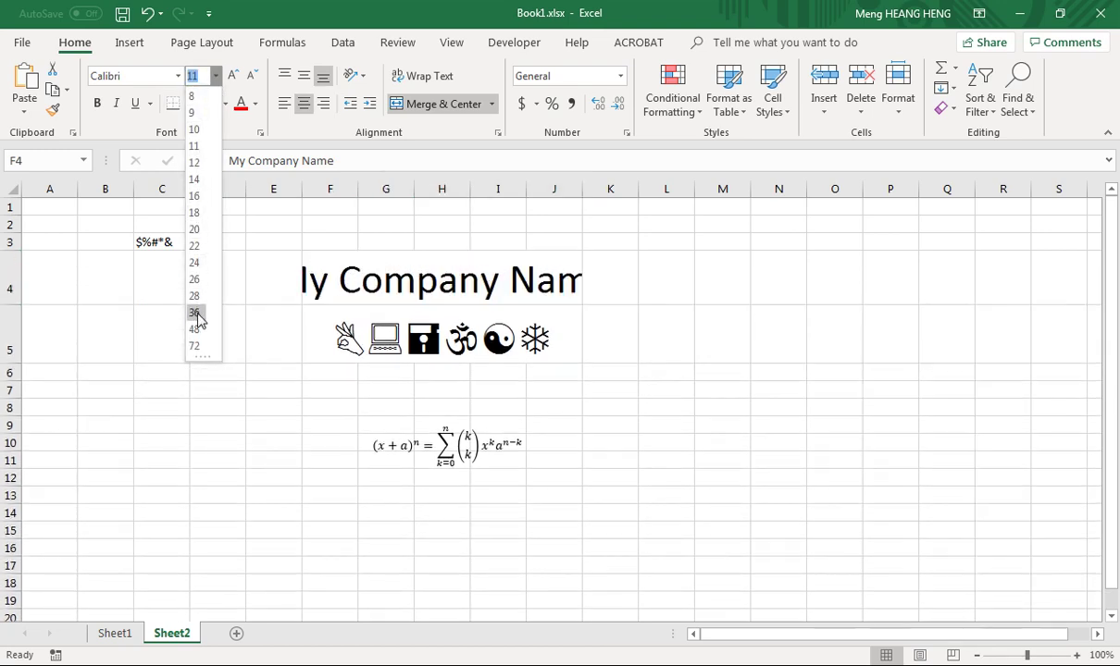
left_click(195, 311)
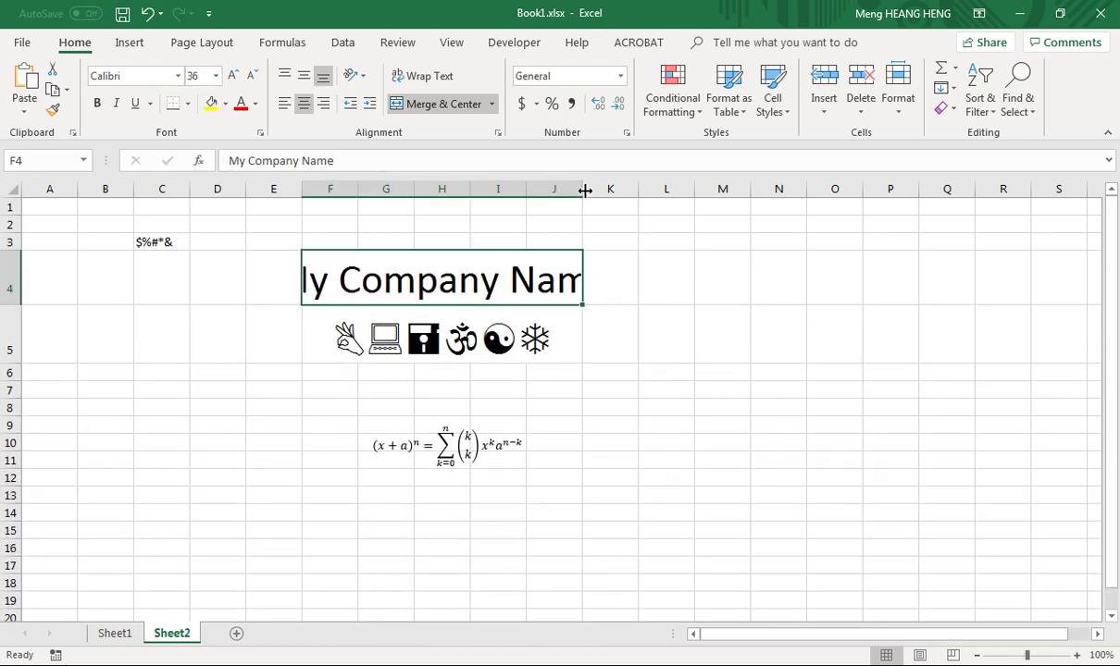
left_click_drag(585, 190, 698, 195)
left_click(639, 342)
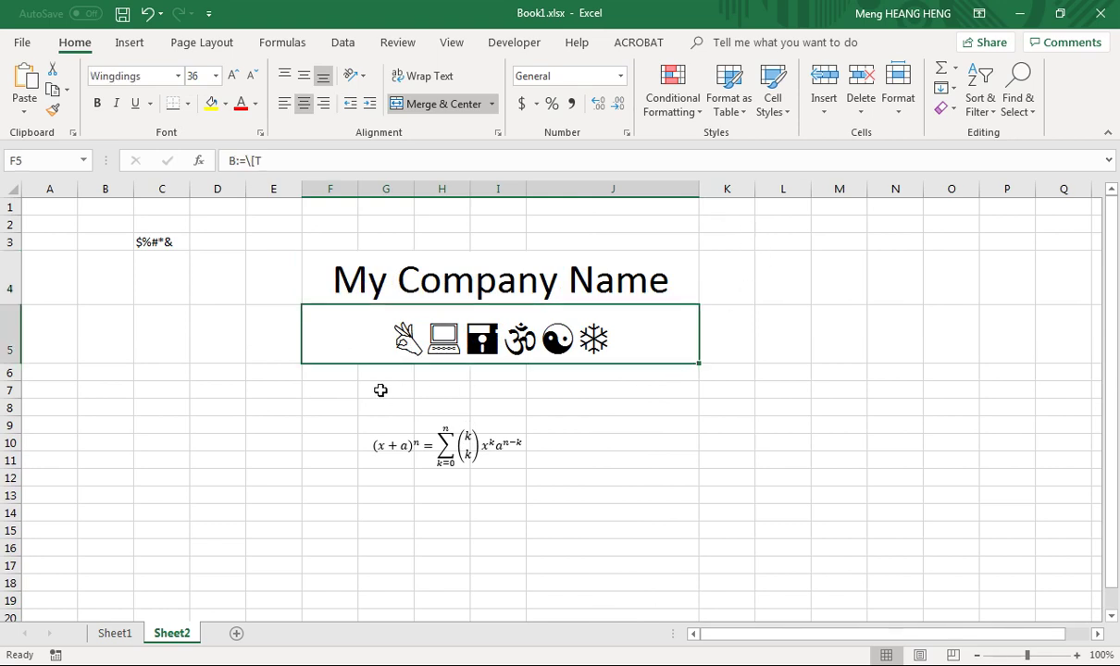
Step: Reopen the symbol dialog for cell F5 and look through the available fonts and character subsets
left_click(443, 387)
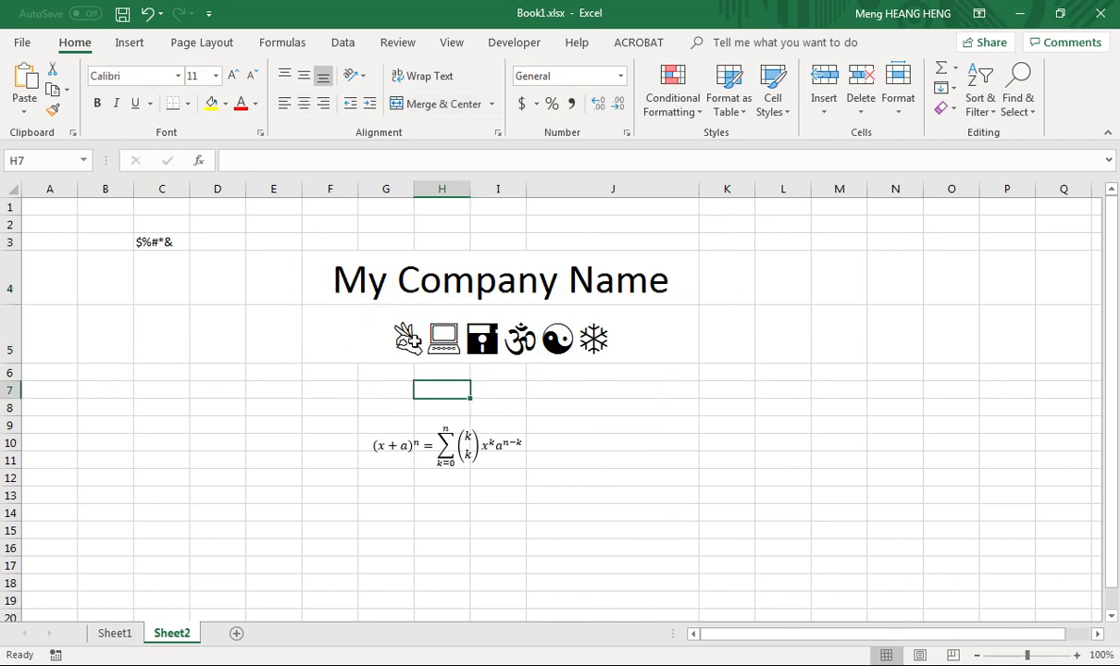
left_click(388, 325)
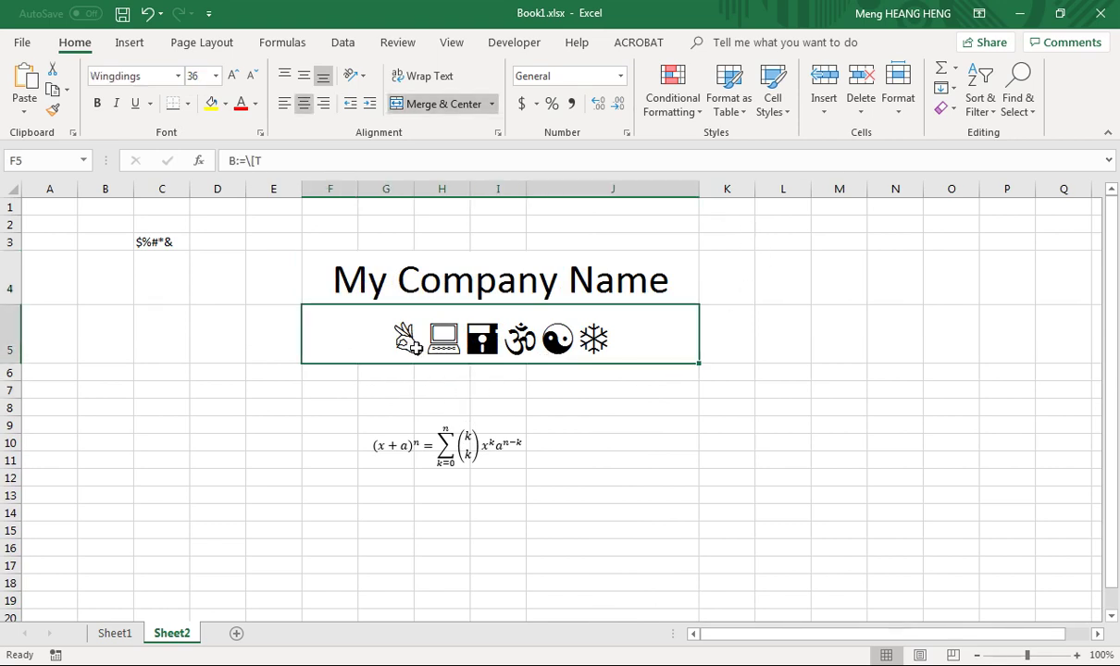
left_click(157, 45)
left_click(1022, 109)
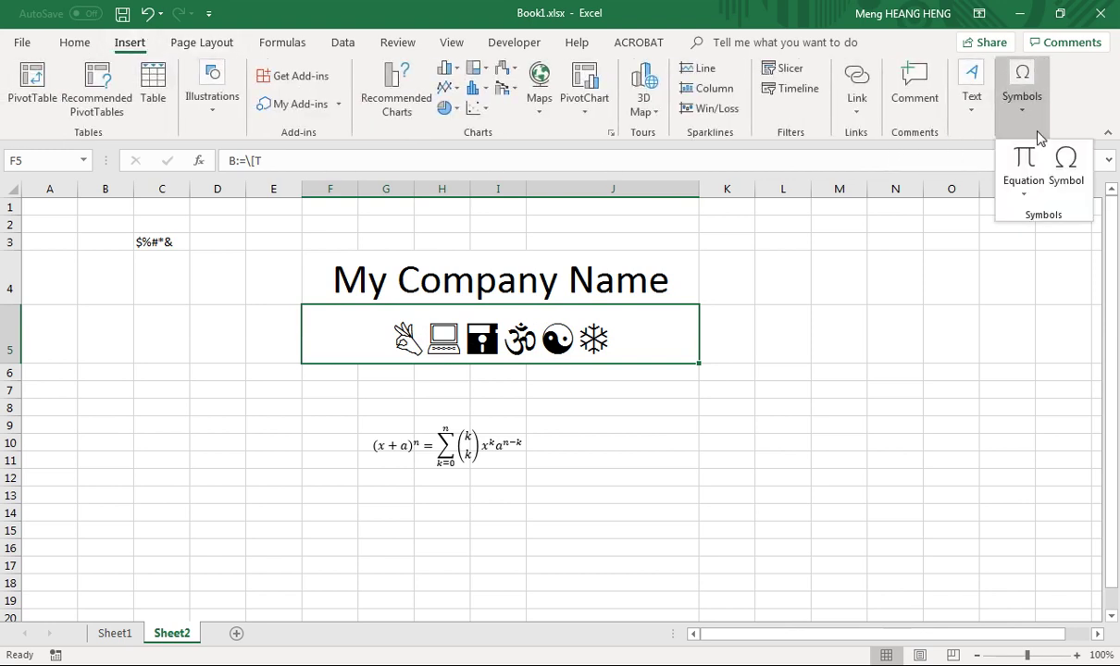
left_click(1064, 171)
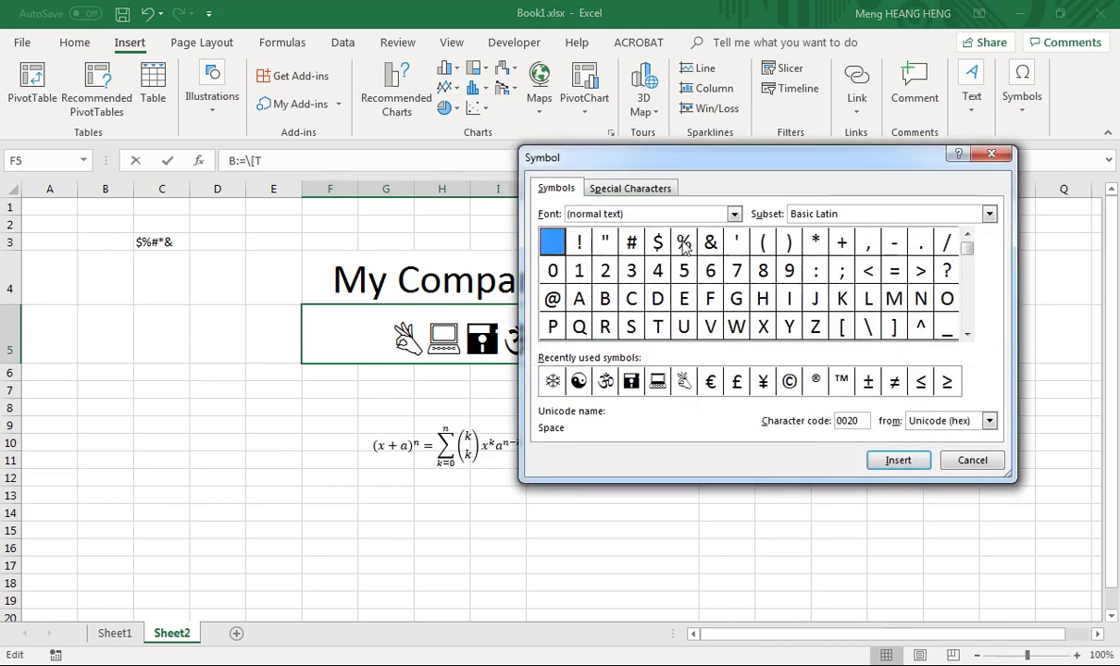
left_click(734, 214)
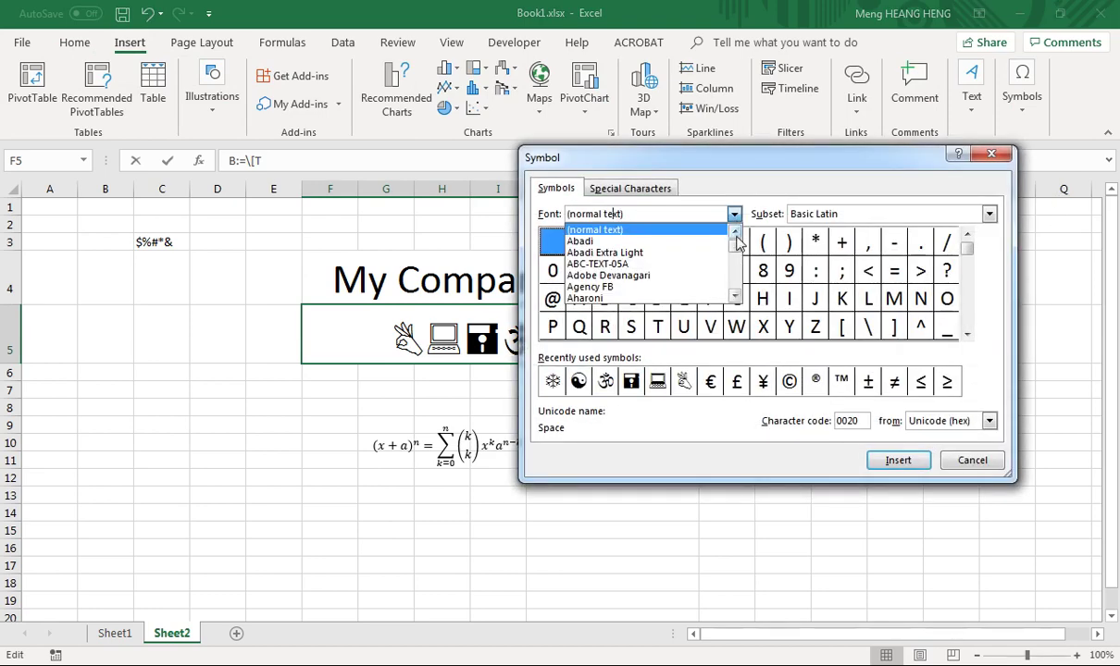
left_click(739, 291)
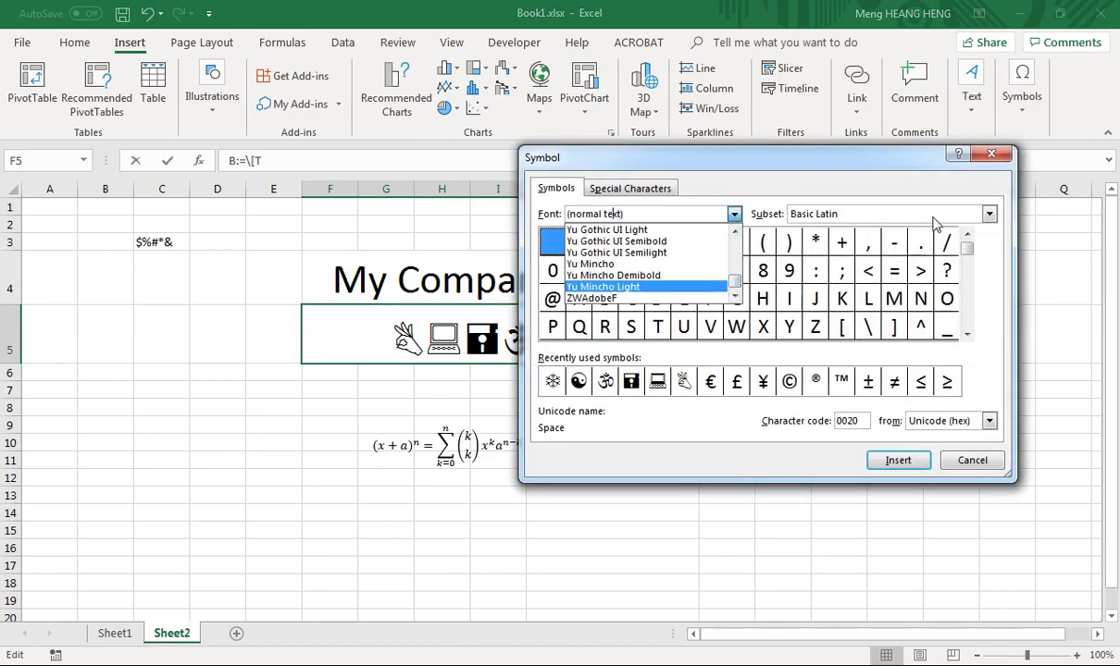
left_click(889, 214)
left_click(989, 216)
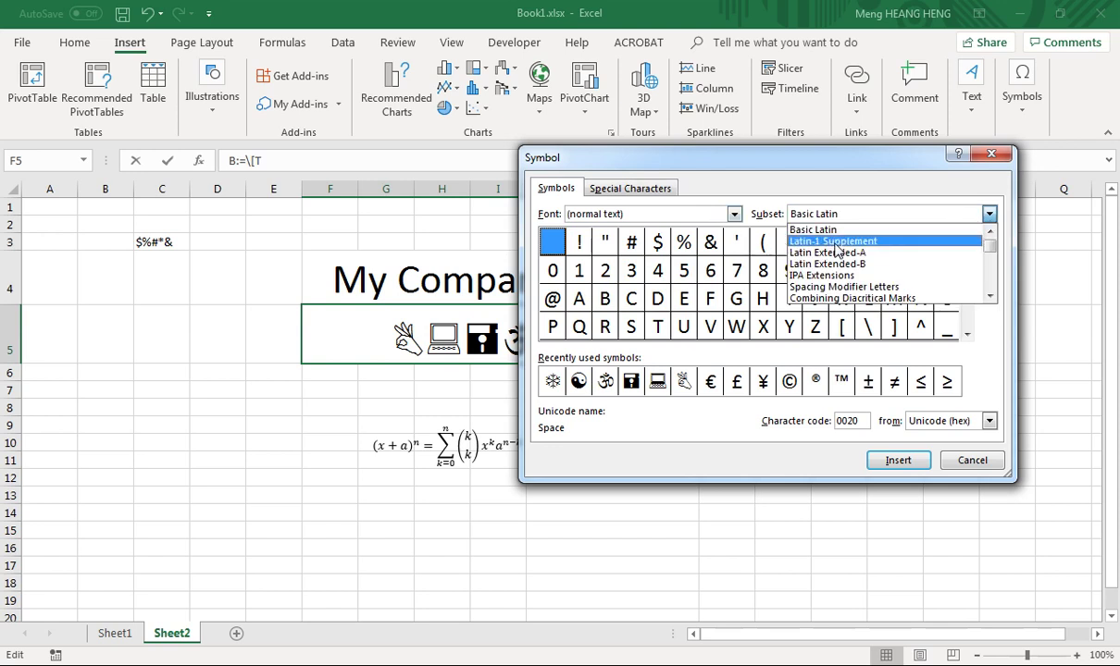
Step: Append the Copyright and Registered special characters to the symbols in cell F5
left_click(648, 192)
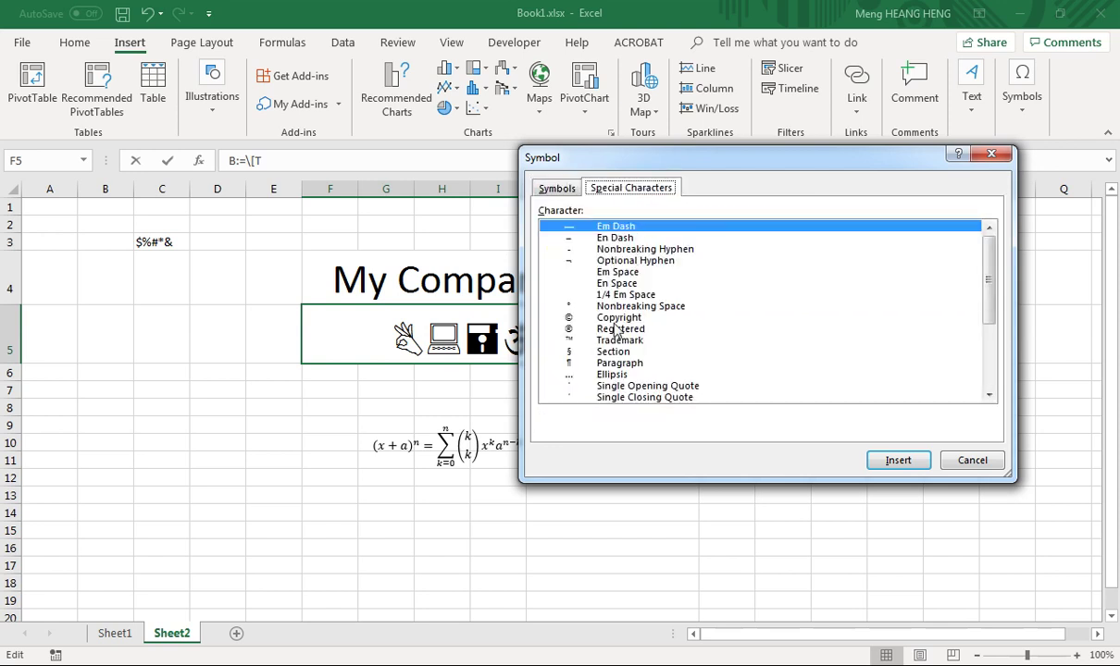
left_click(582, 318)
left_click(886, 463)
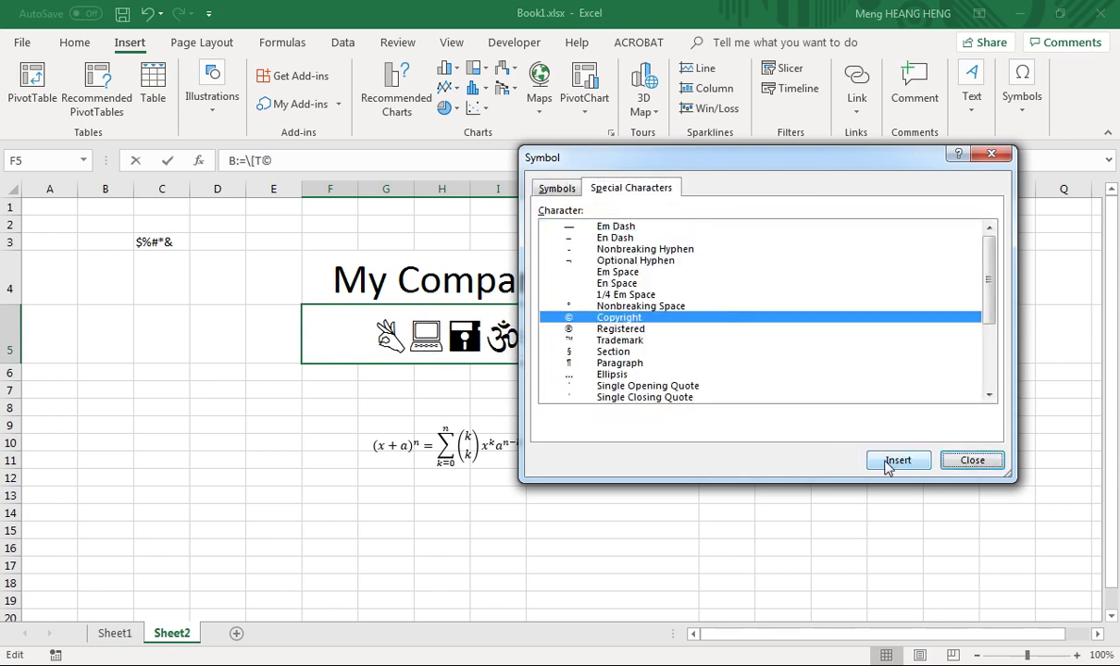
left_click_drag(715, 159, 886, 357)
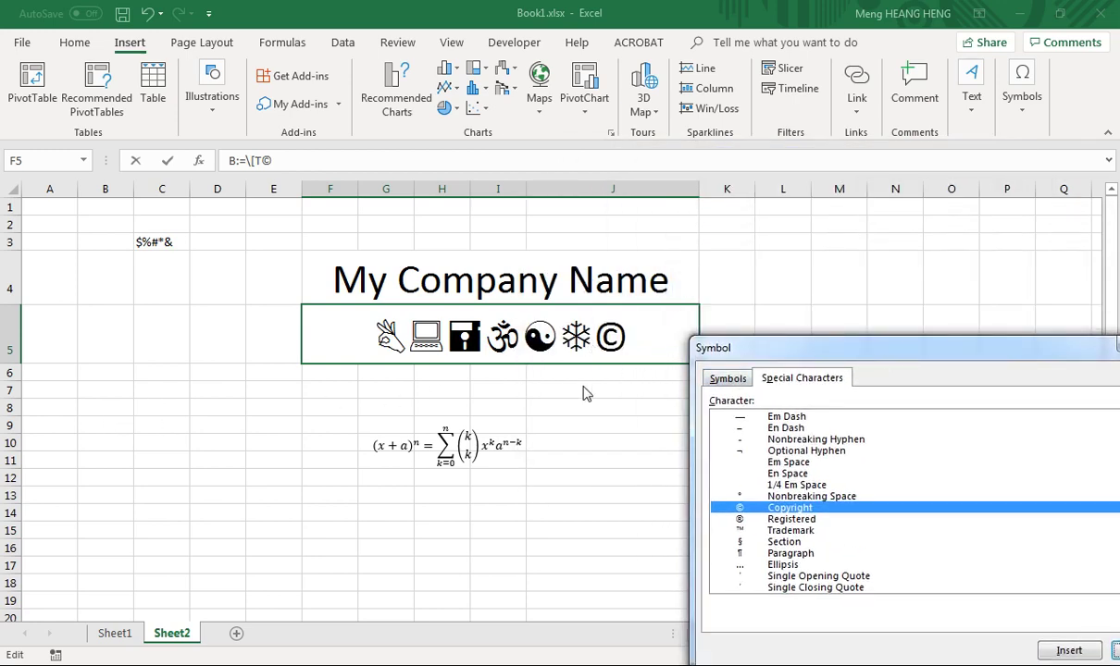
left_click(754, 521)
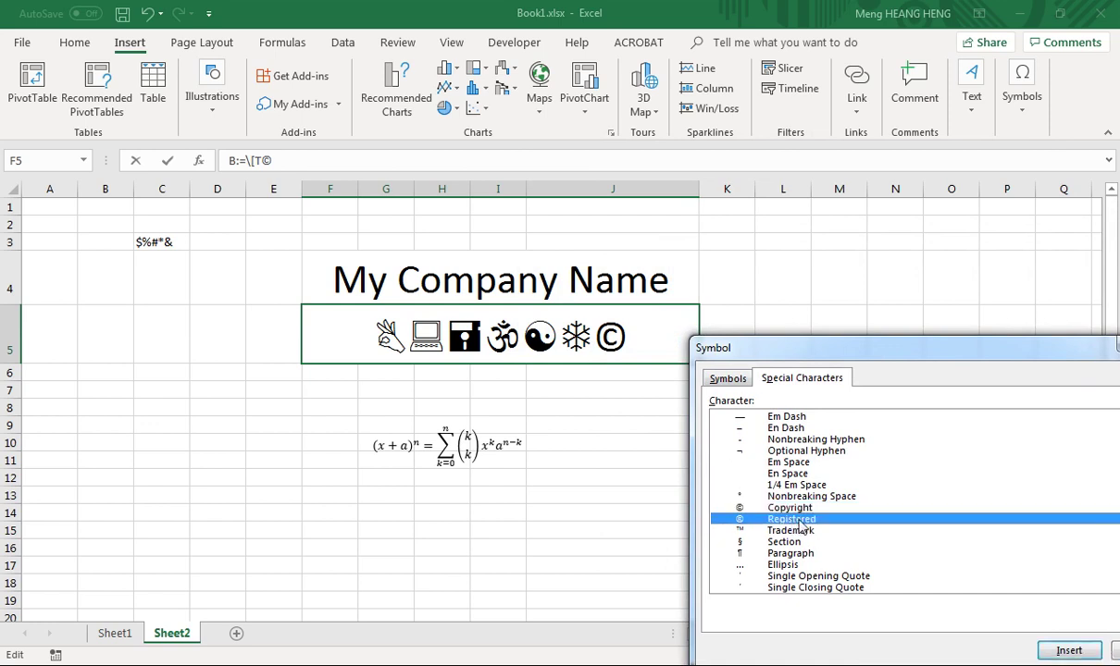
left_click_drag(830, 350, 825, 186)
left_click(1055, 488)
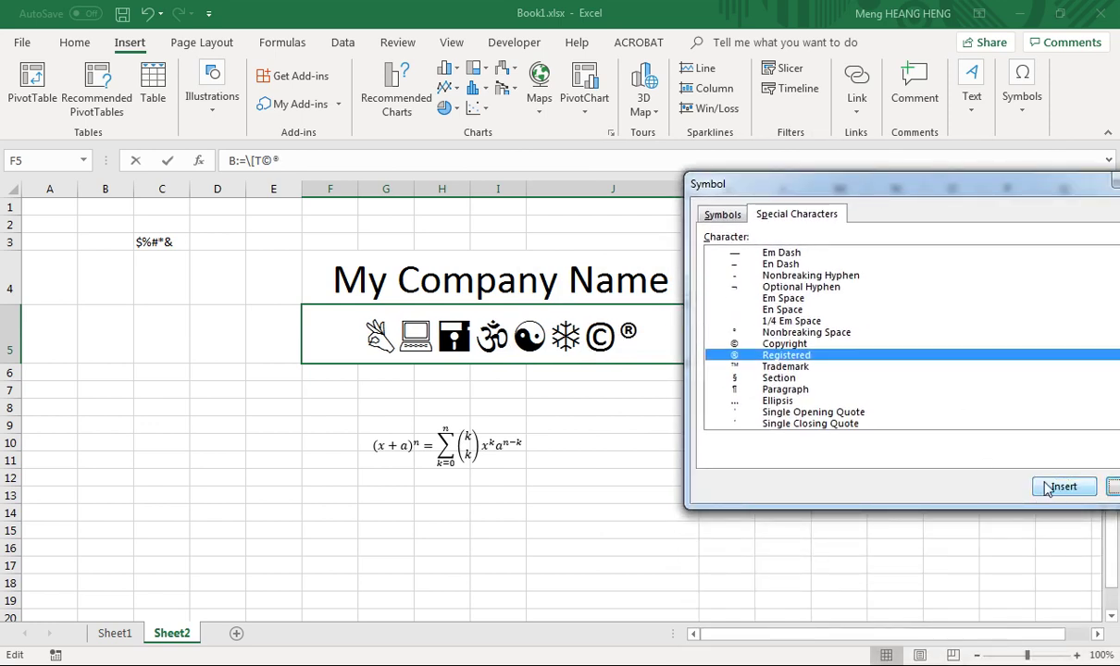
Step: Append the Section special character to cell F5 and close the symbol dialog
left_click(747, 390)
left_click(754, 378)
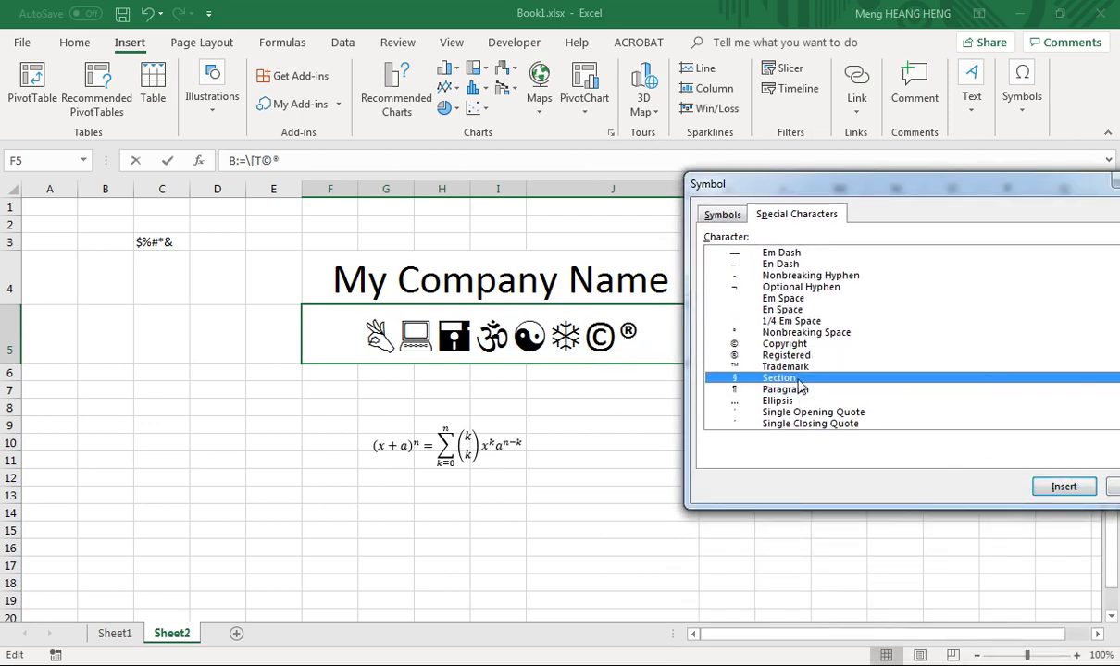
scroll(797, 369, "down", 4)
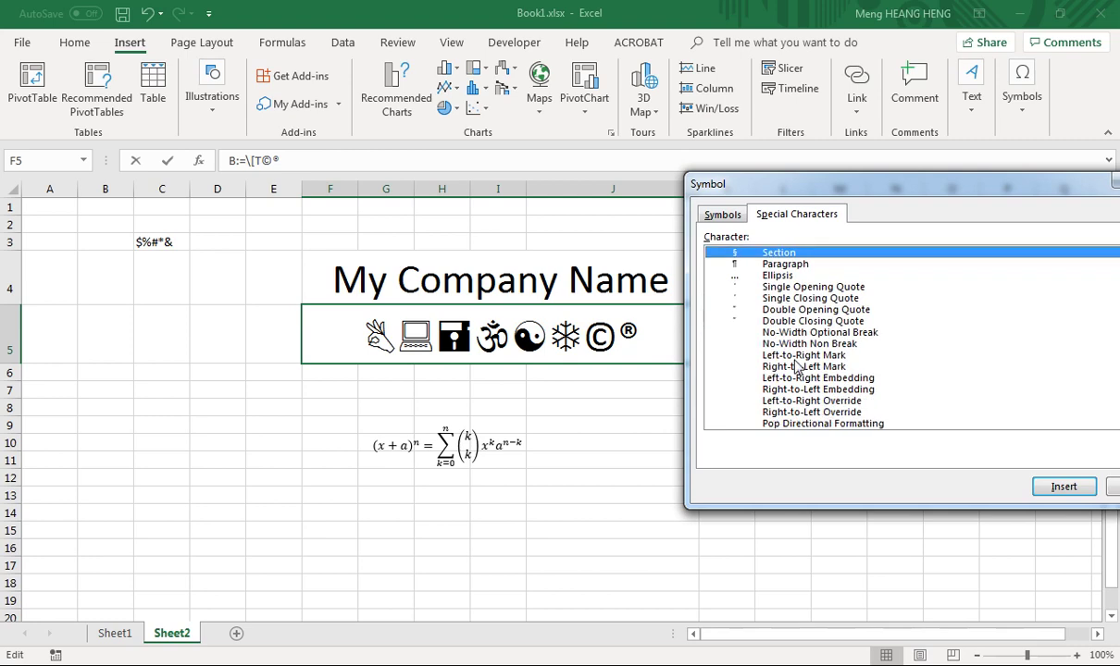
left_click(1063, 487)
left_click_drag(824, 192, 435, 309)
left_click(750, 603)
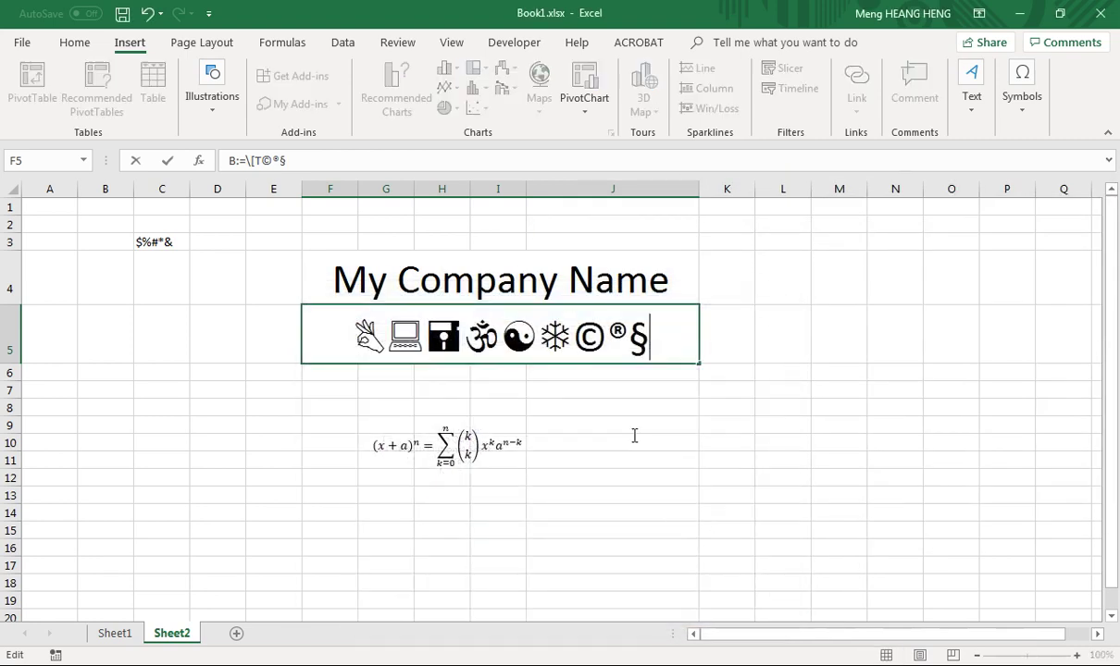
Step: Review the inserted symbols in cell F5 and the equation below them, and check the topic list on Sheet1
double_click(590, 338)
double_click(519, 338)
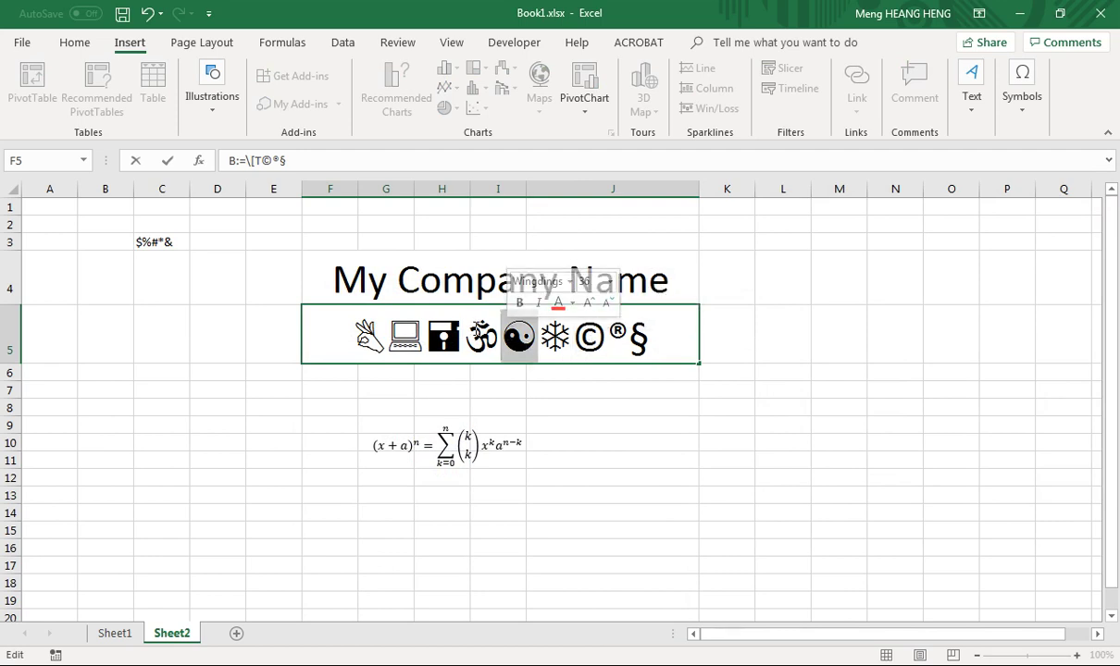
double_click(444, 338)
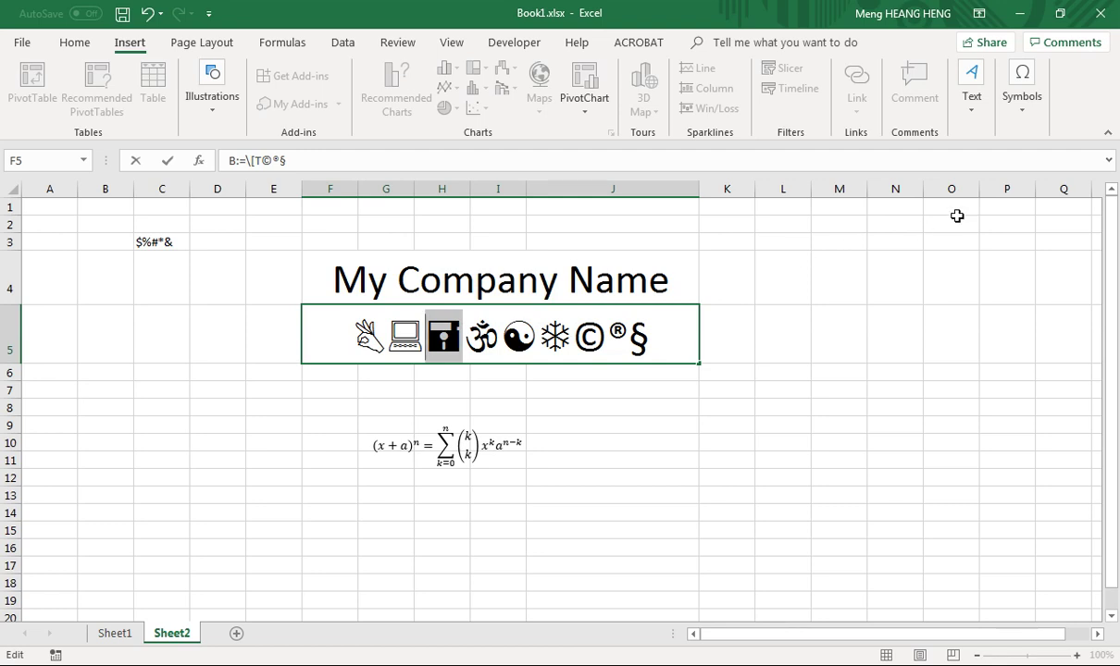
left_click(1022, 103)
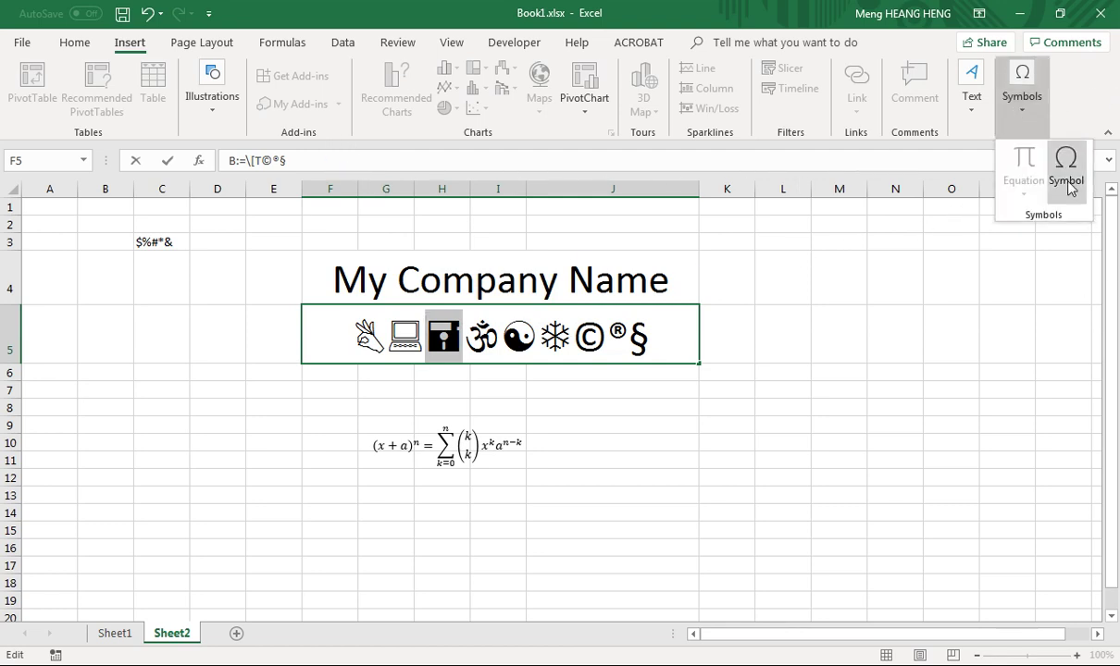
left_click(400, 435)
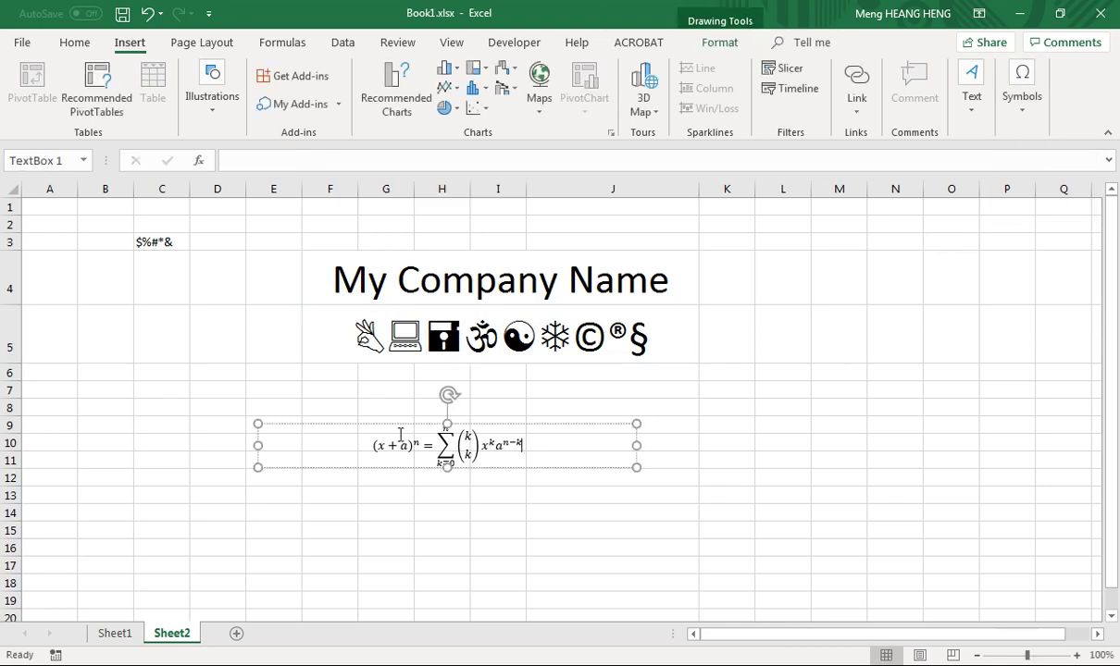
left_click(118, 634)
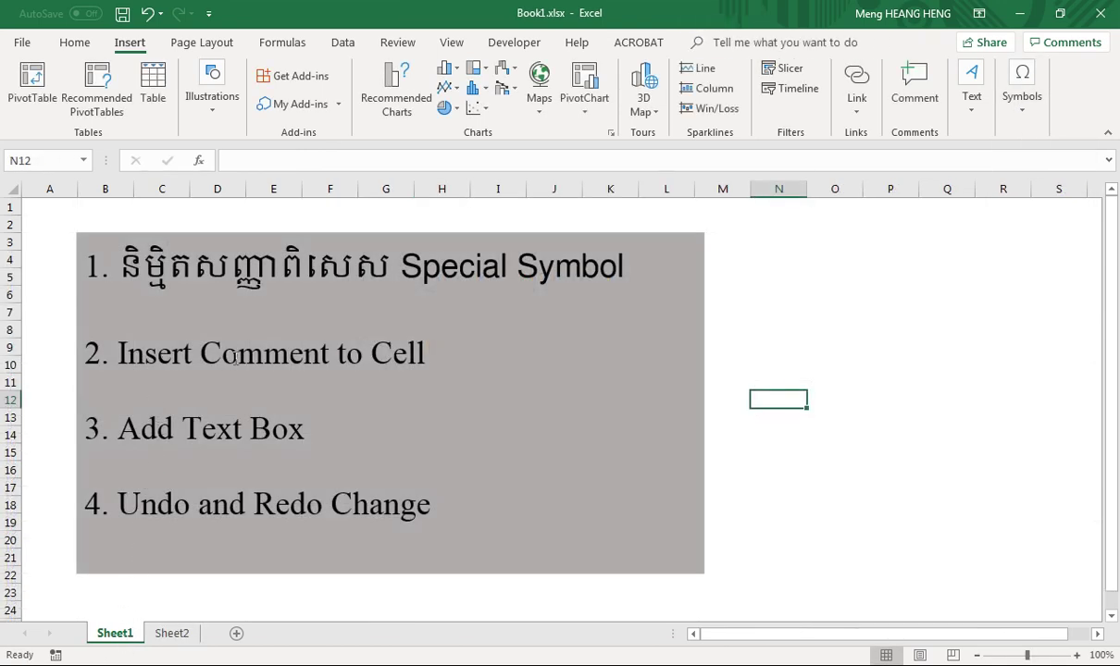
left_click(875, 435)
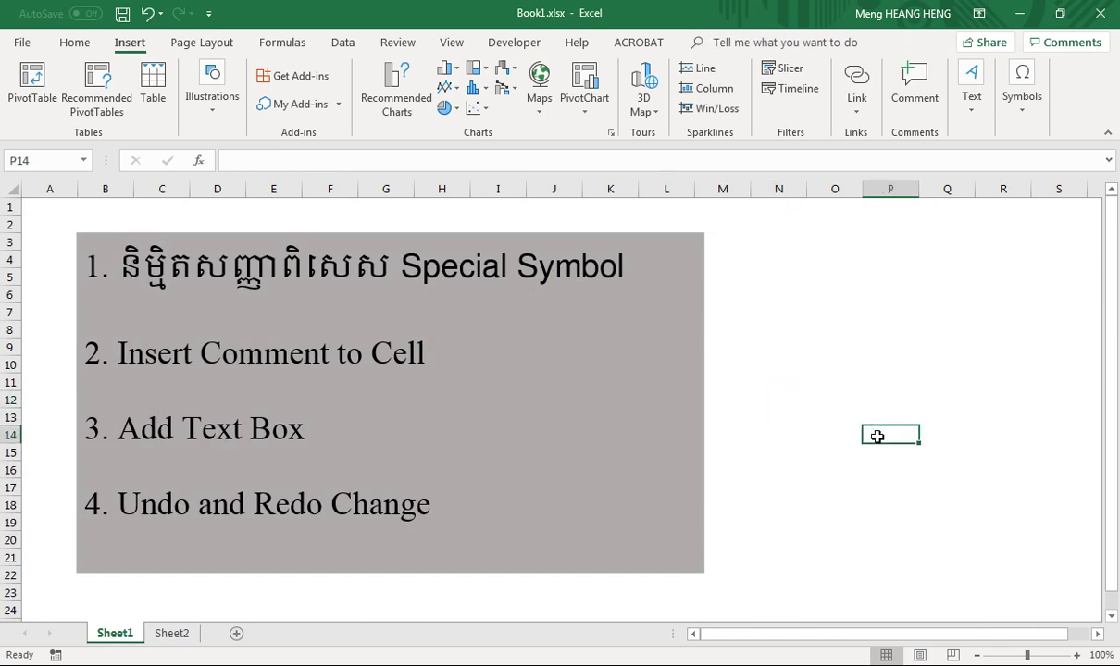
left_click(159, 637)
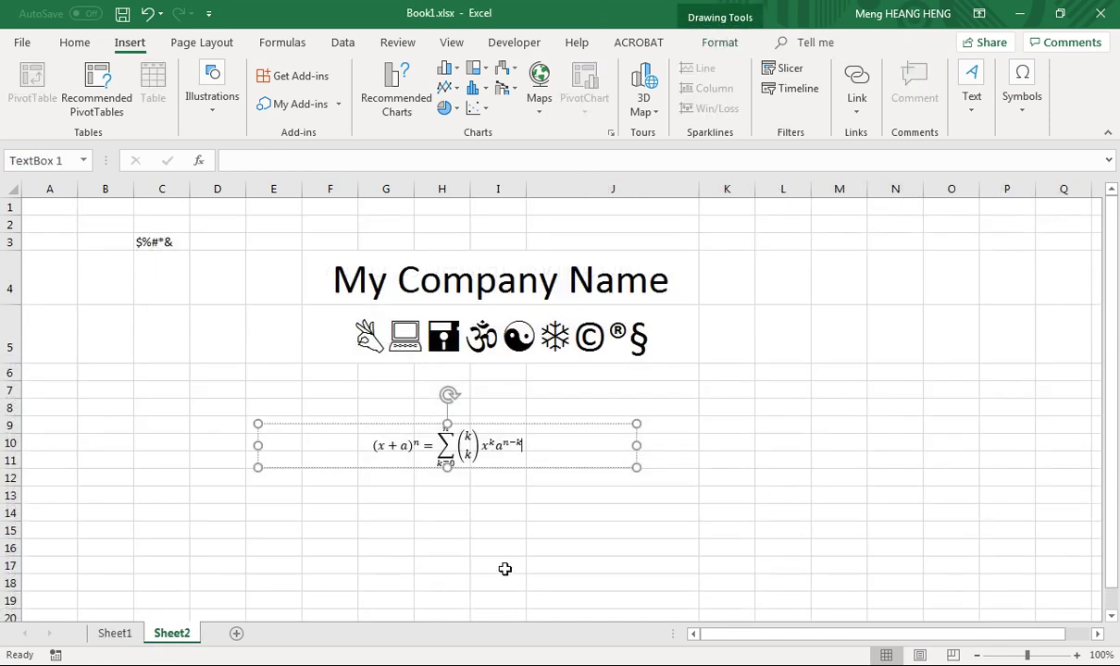
Step: Delete the cell block B3:J12 holding the heading and symbols on Sheet2, using the Shift cells left option
left_click(689, 530)
key("Right")
key("Right")
left_click_drag(114, 242, 666, 480)
right_click(560, 394)
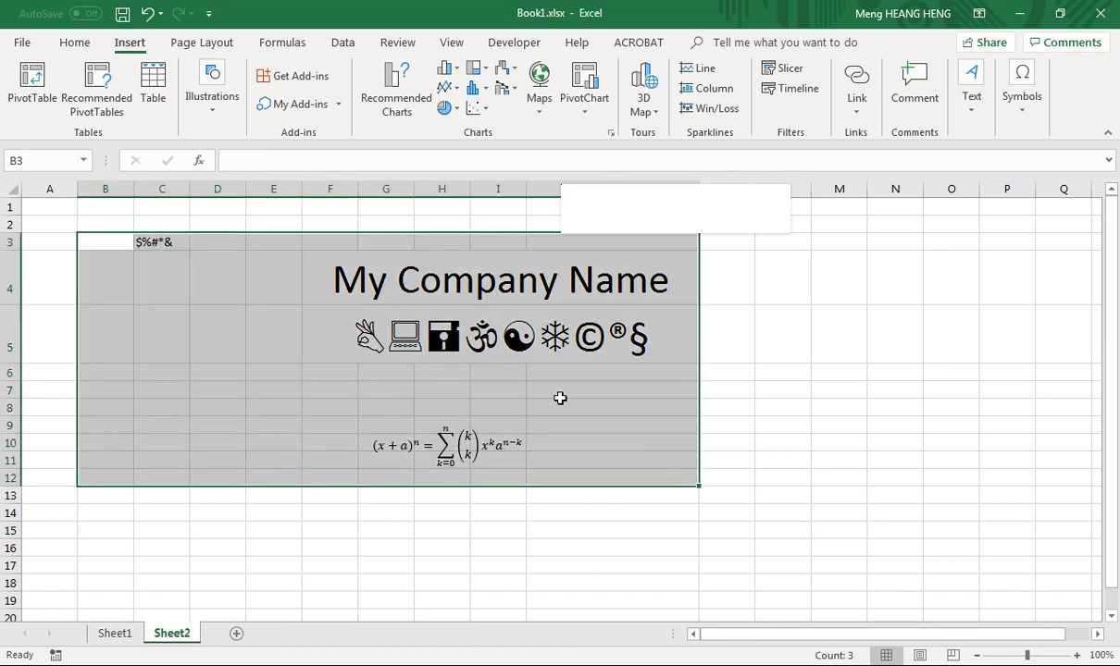
left_click(604, 435)
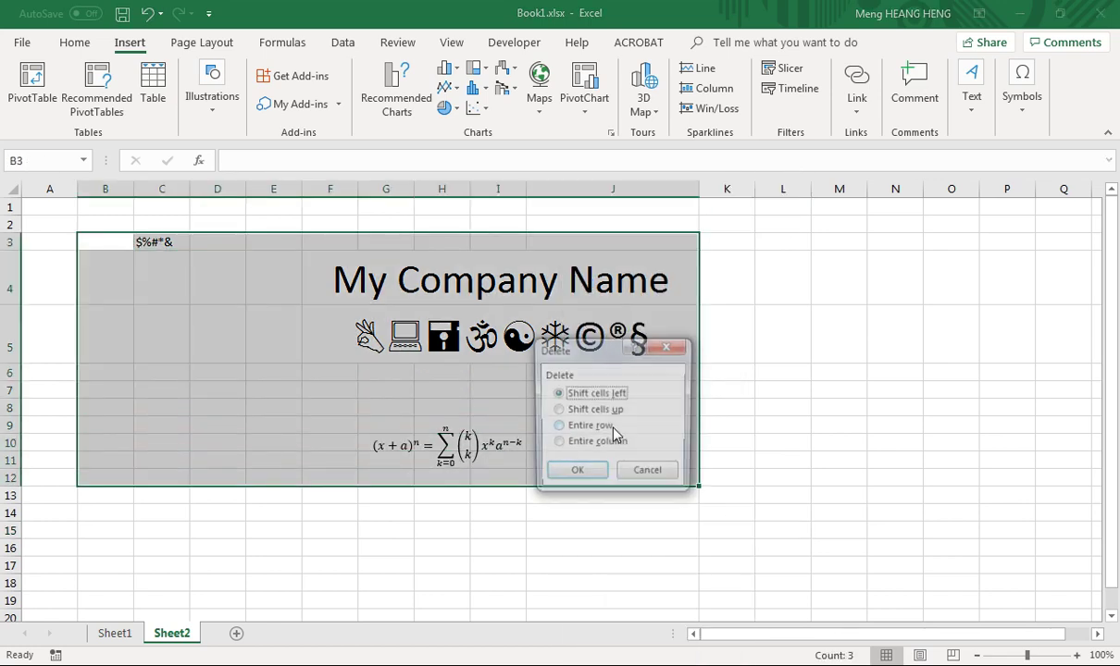
left_click(575, 471)
Step: Delete the leftover equation text box and reduce the height of row 5 to nearly that of the other rows
left_click(234, 431)
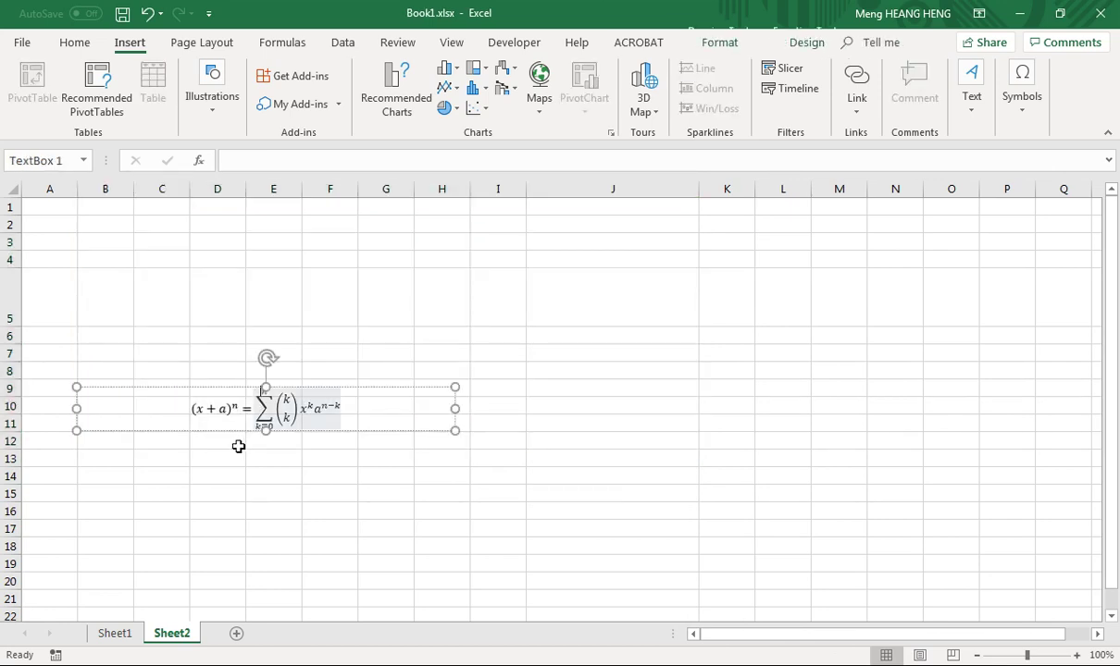
key("Delete")
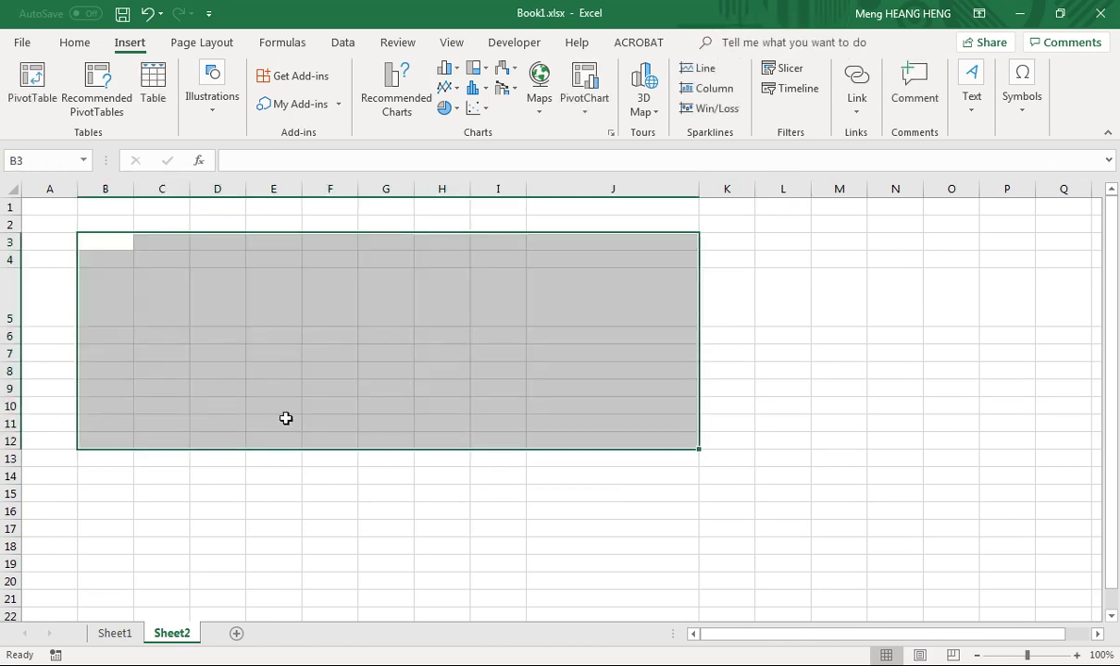
left_click(324, 511)
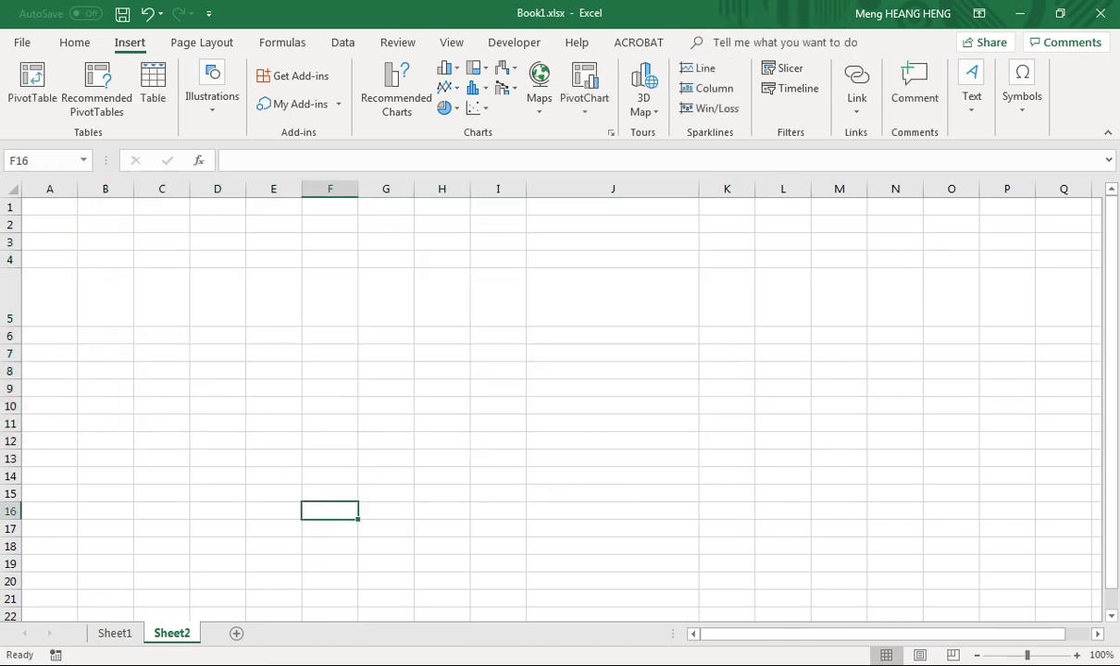
left_click(270, 354)
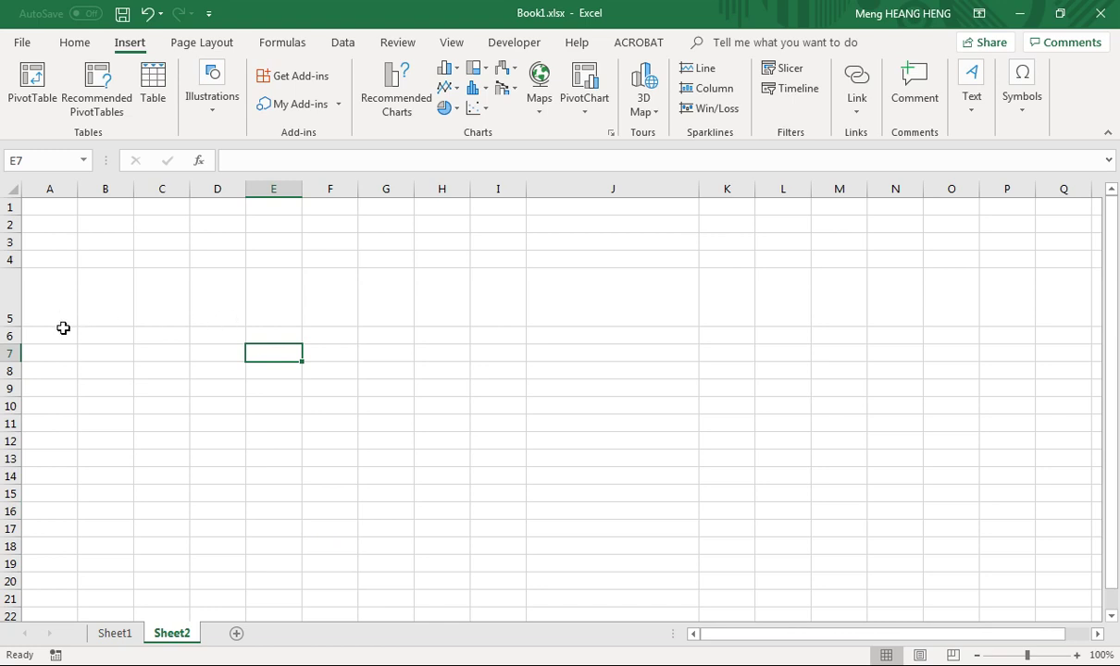
left_click_drag(22, 328, 17, 293)
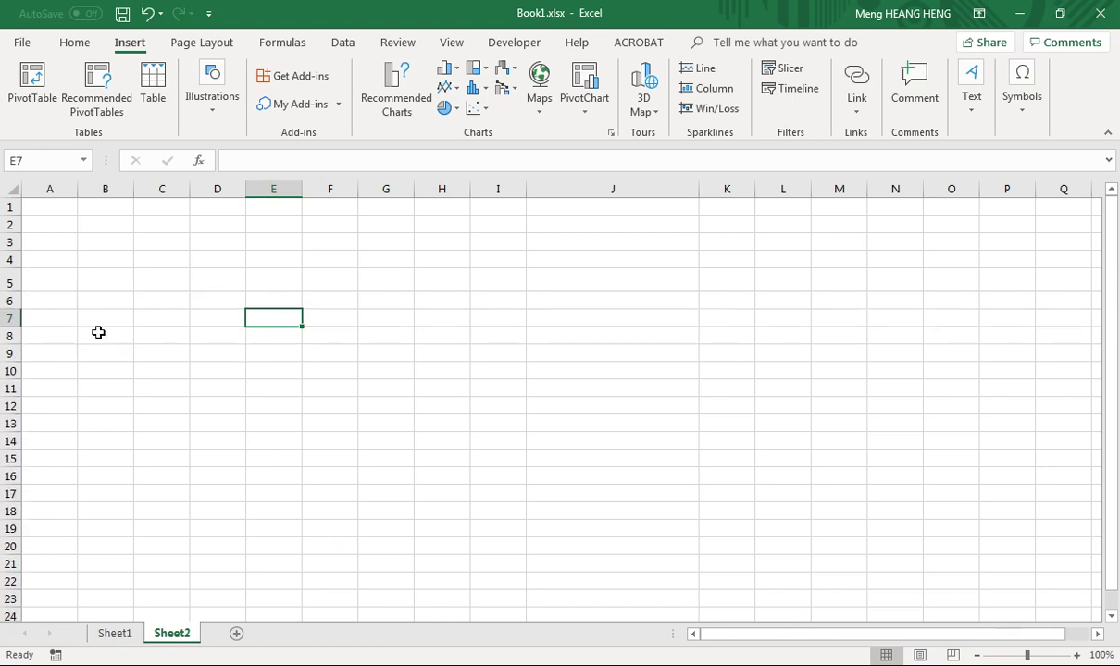
Step: Add and post a comment reading "Input Name" on cell E7
left_click(173, 323)
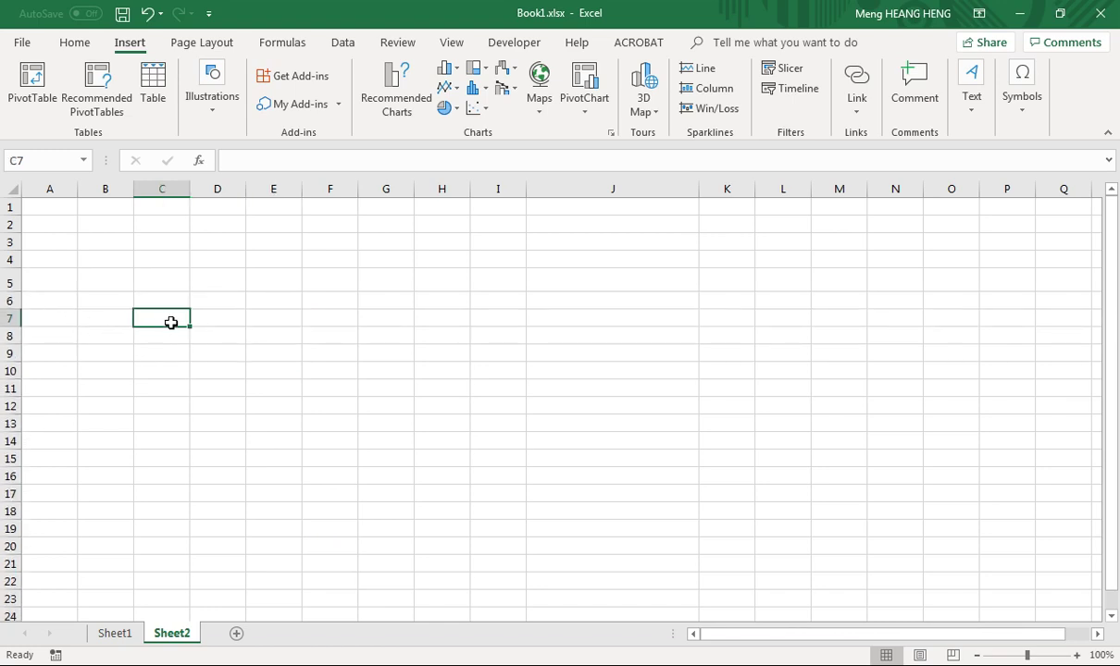
left_click(219, 322)
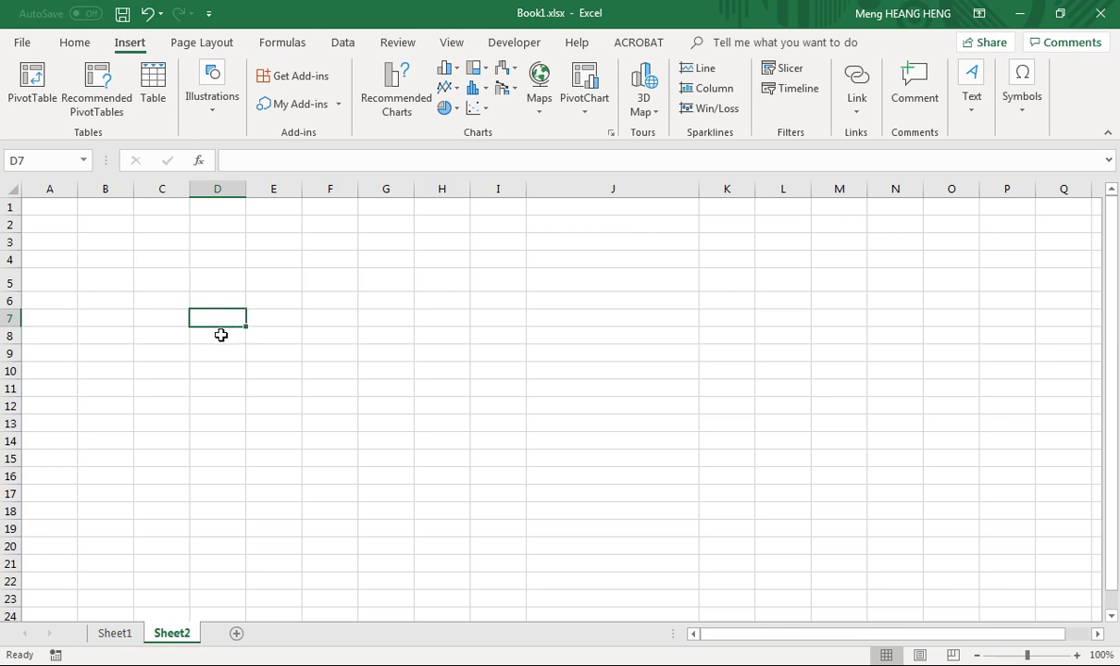
left_click(270, 317)
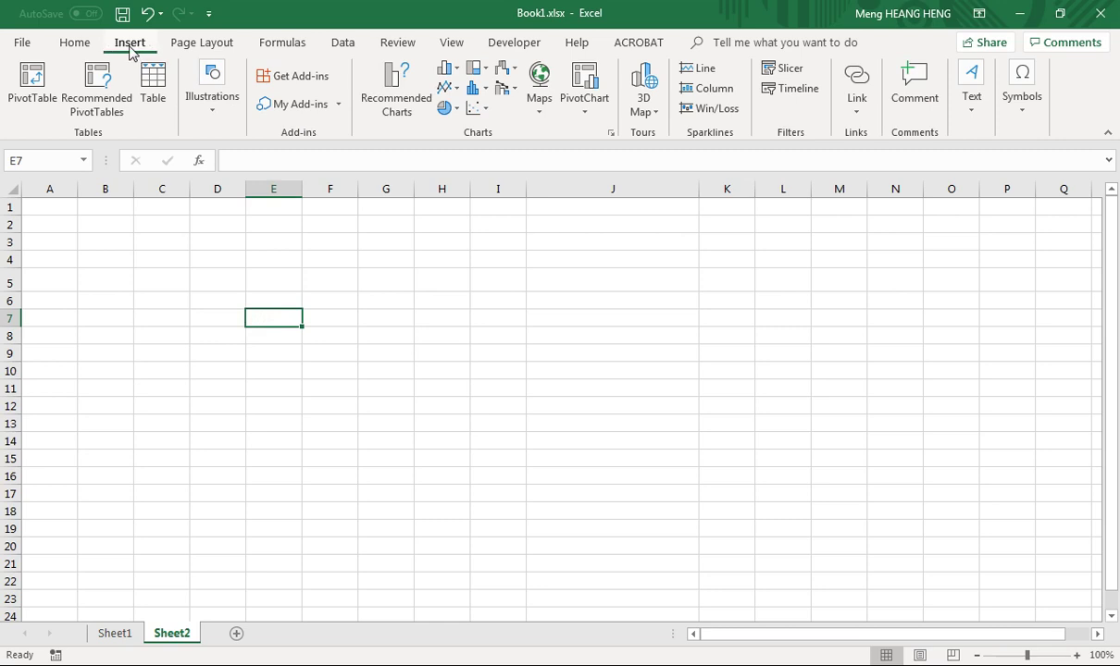
left_click(916, 100)
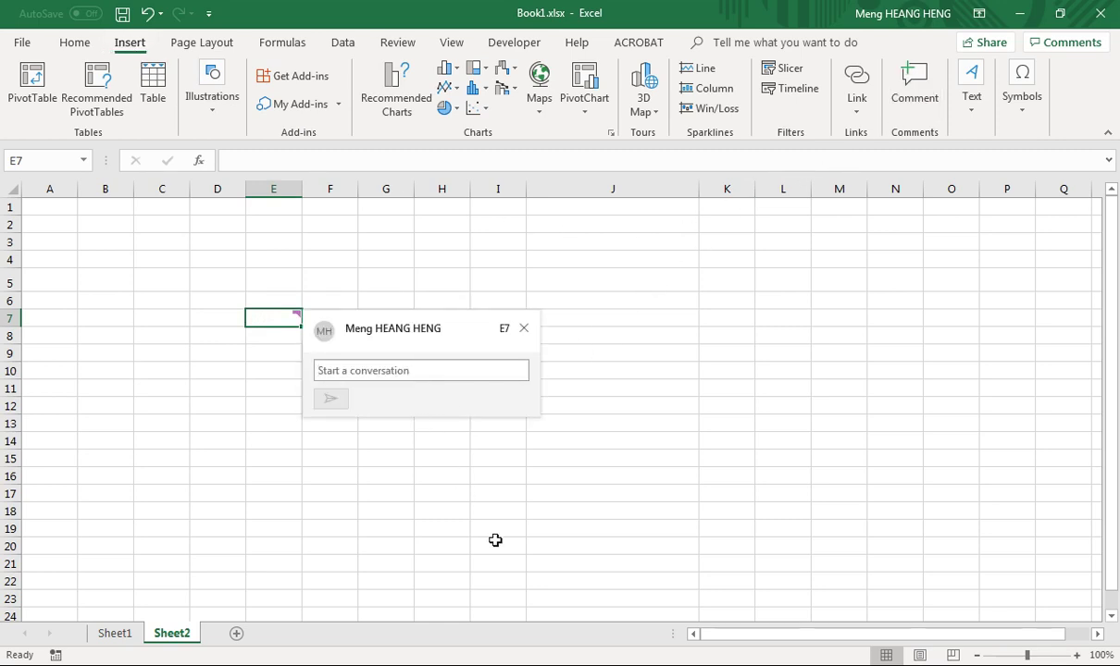
type("Input N")
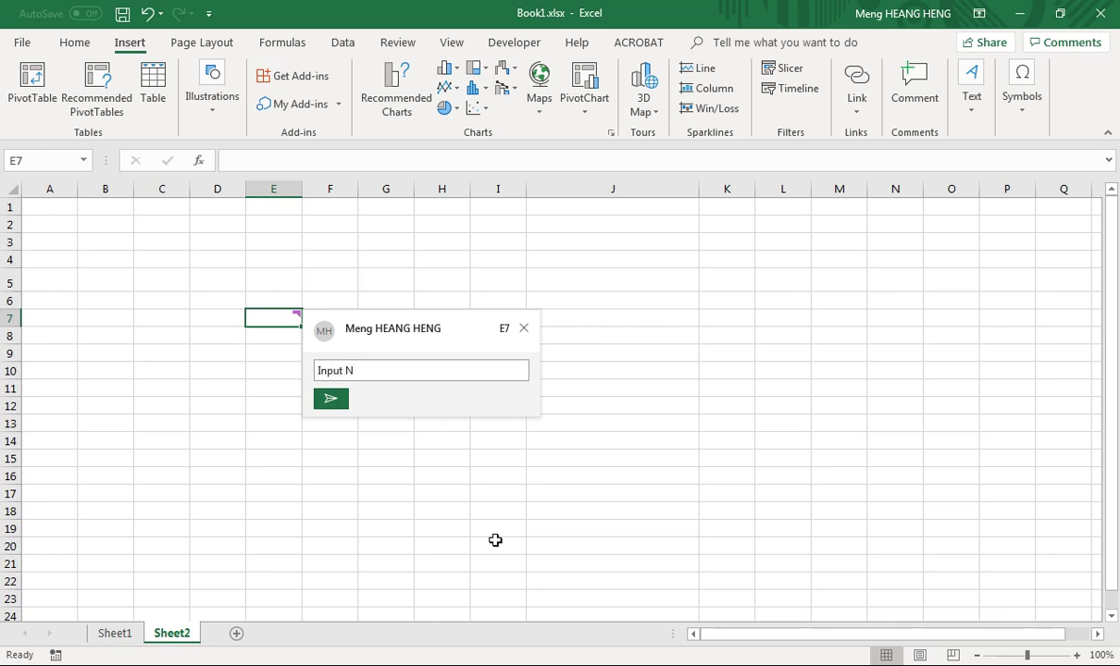
type("ame")
key("Return")
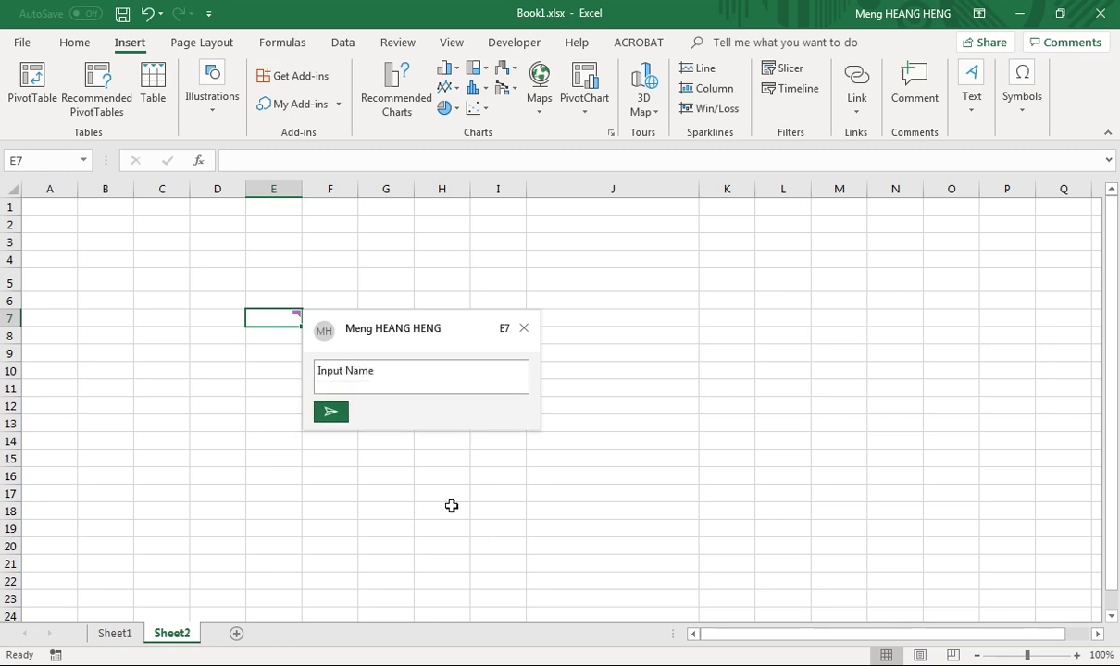
left_click(342, 416)
left_click(334, 458)
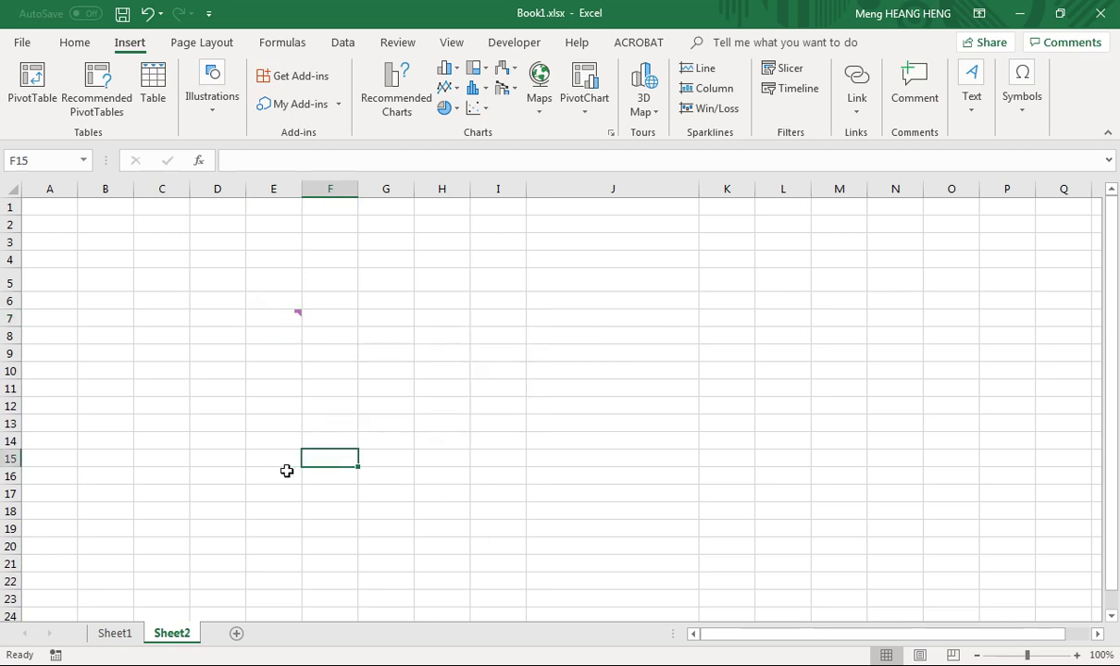
Step: Display the comment attached to cell E7
left_click(281, 330)
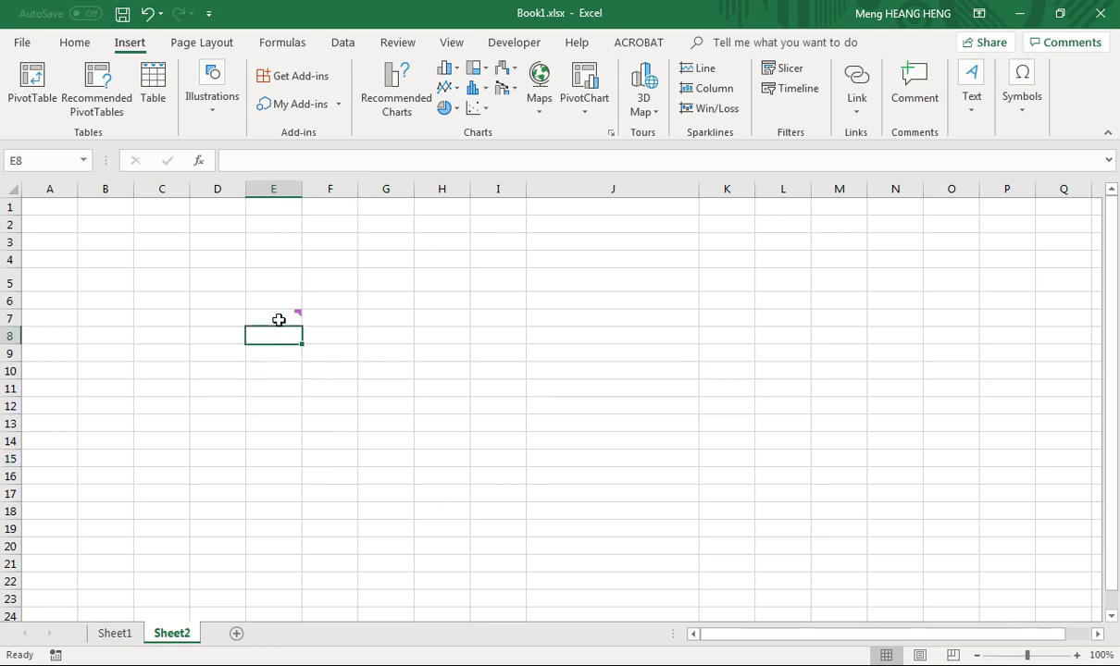
left_click(280, 320)
mouse_move(290, 317)
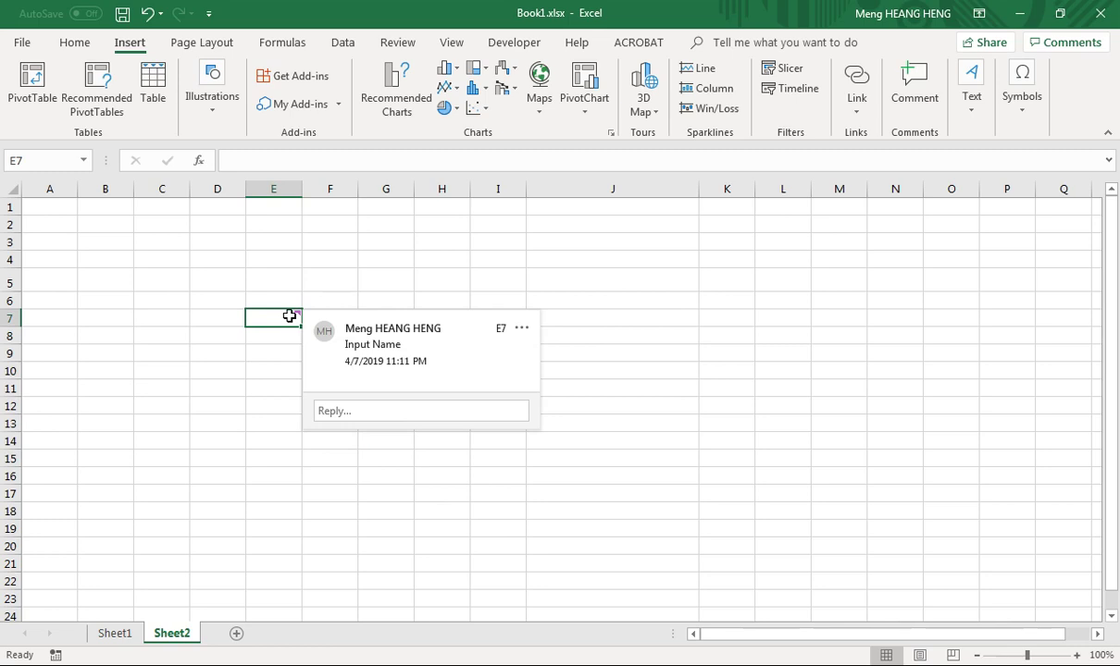
Step: Enter the label "Date of birth" in cell E10 and widen column E so the text fits
left_click(288, 370)
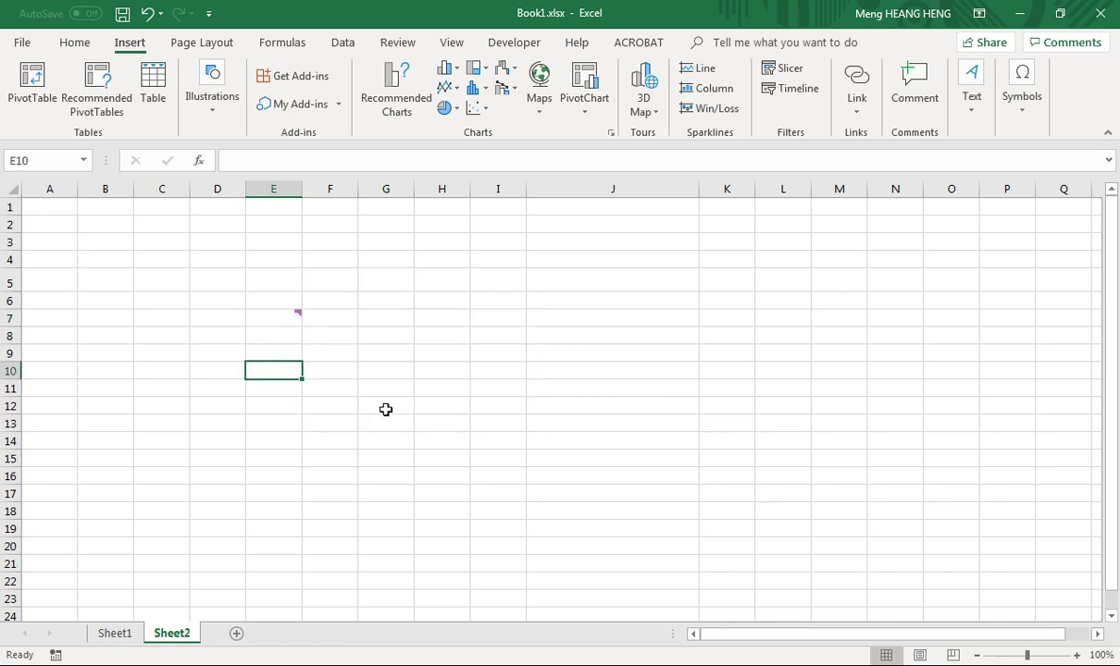
type("Date for")
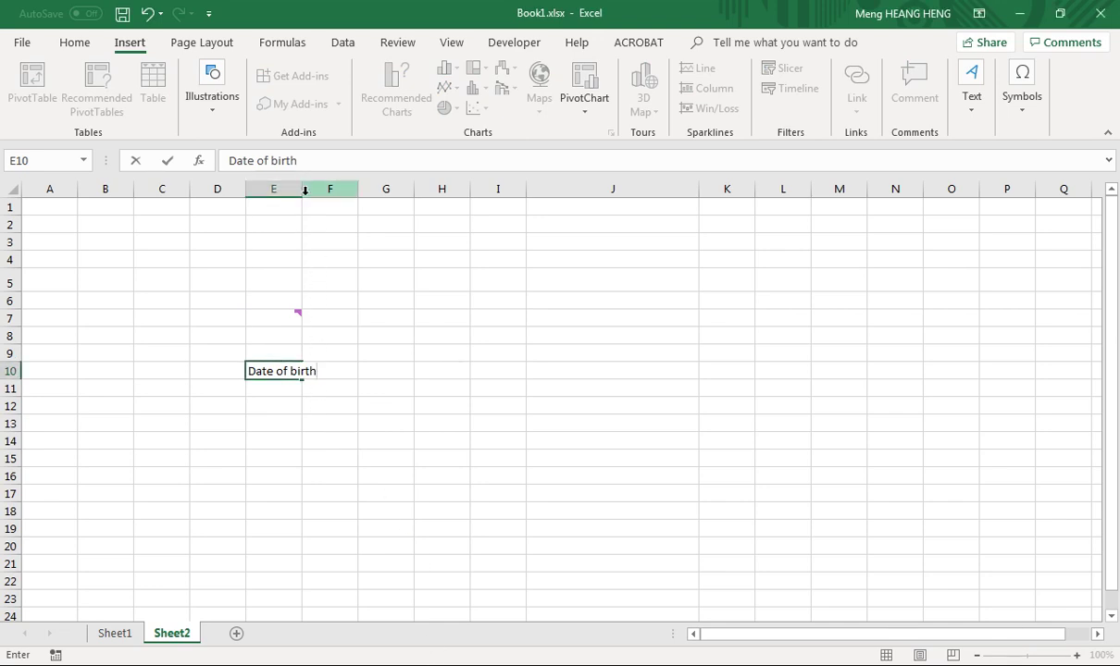
left_click(308, 422)
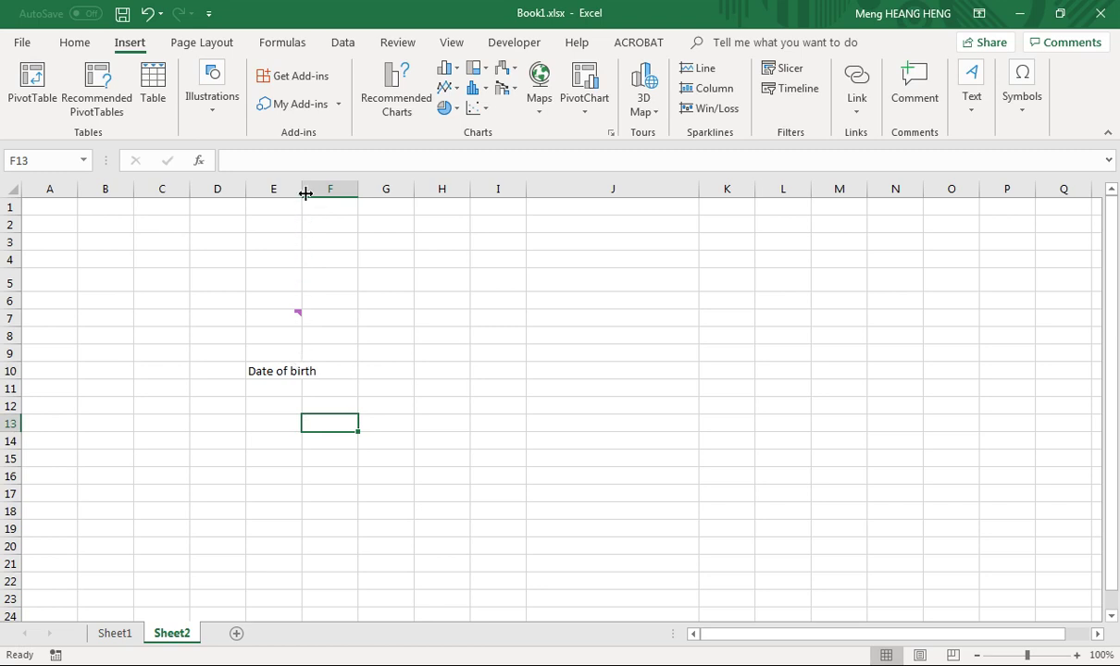
left_click_drag(301, 188, 375, 239)
Step: Widen column F and post a comment reading "Format as 2019-April-07" on cell F10
left_click(387, 370)
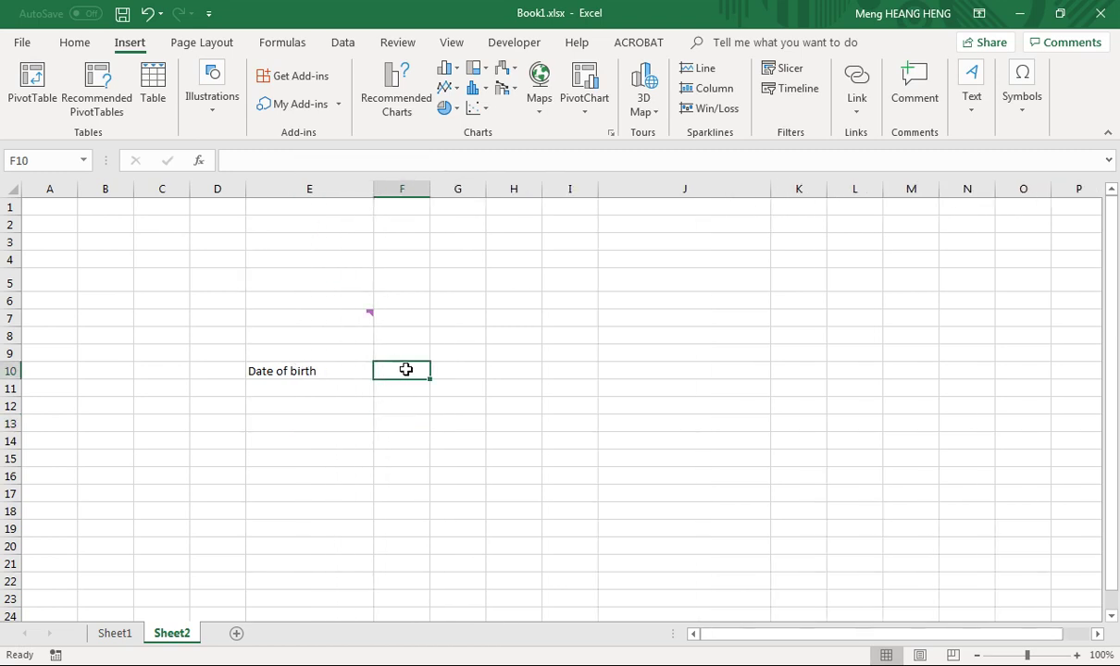
left_click_drag(430, 189, 557, 194)
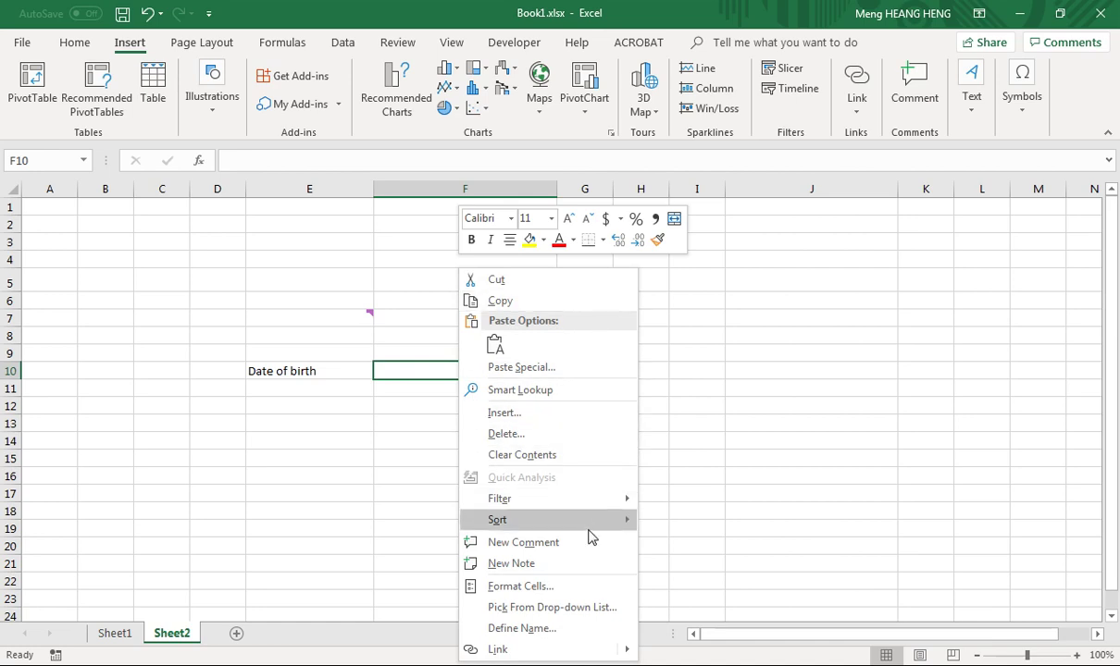
left_click(586, 550)
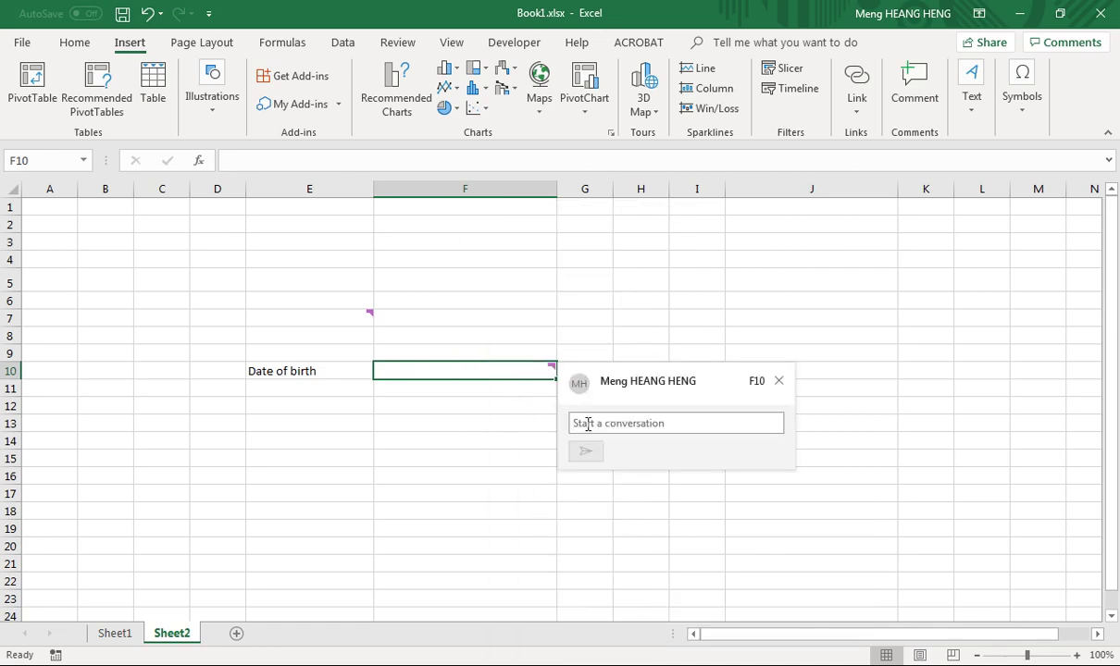
type("Format as 2019-April-07")
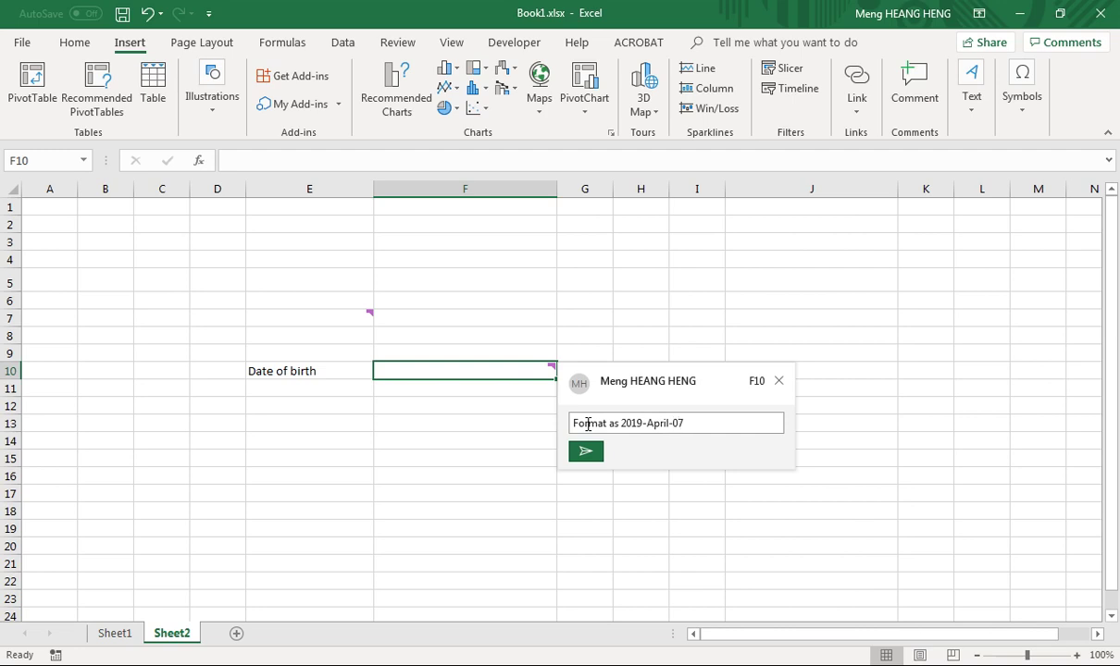
key("Return")
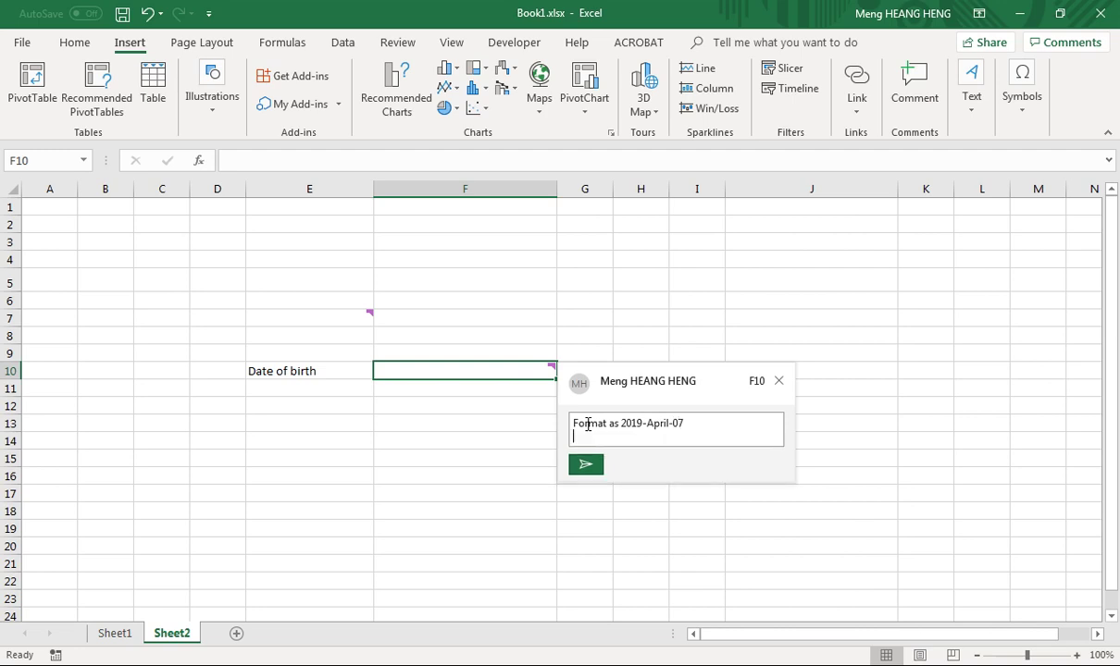
left_click(586, 464)
left_click(540, 448)
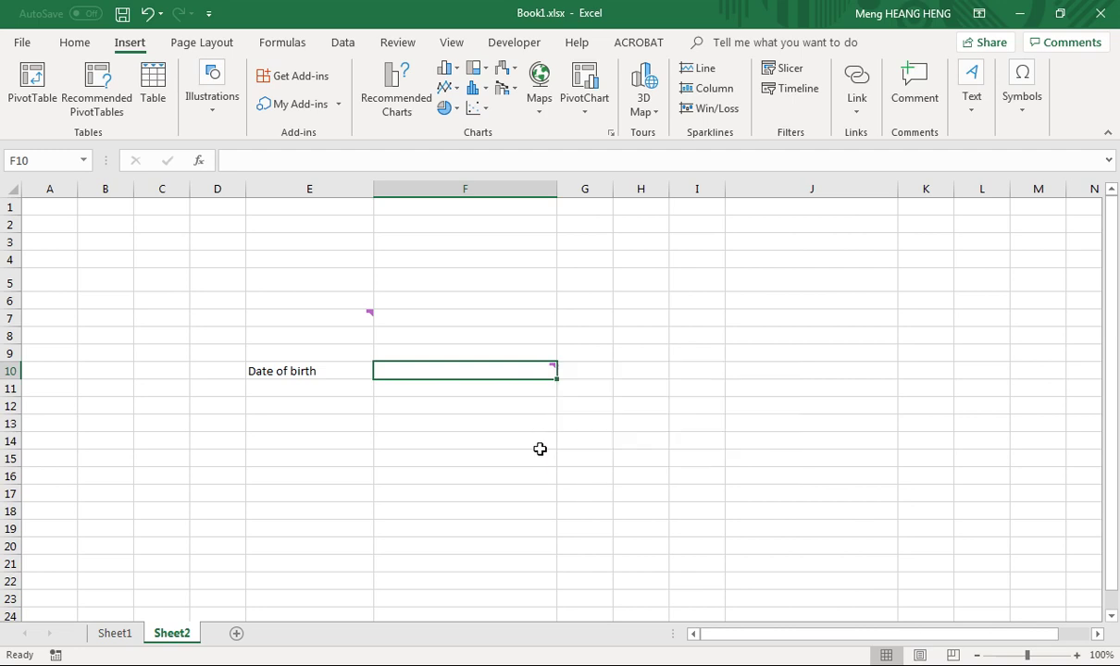
left_click(540, 444)
Step: Display the date-format comment on the cell beside the "Date of birth" label, and leave the cell
left_click(314, 373)
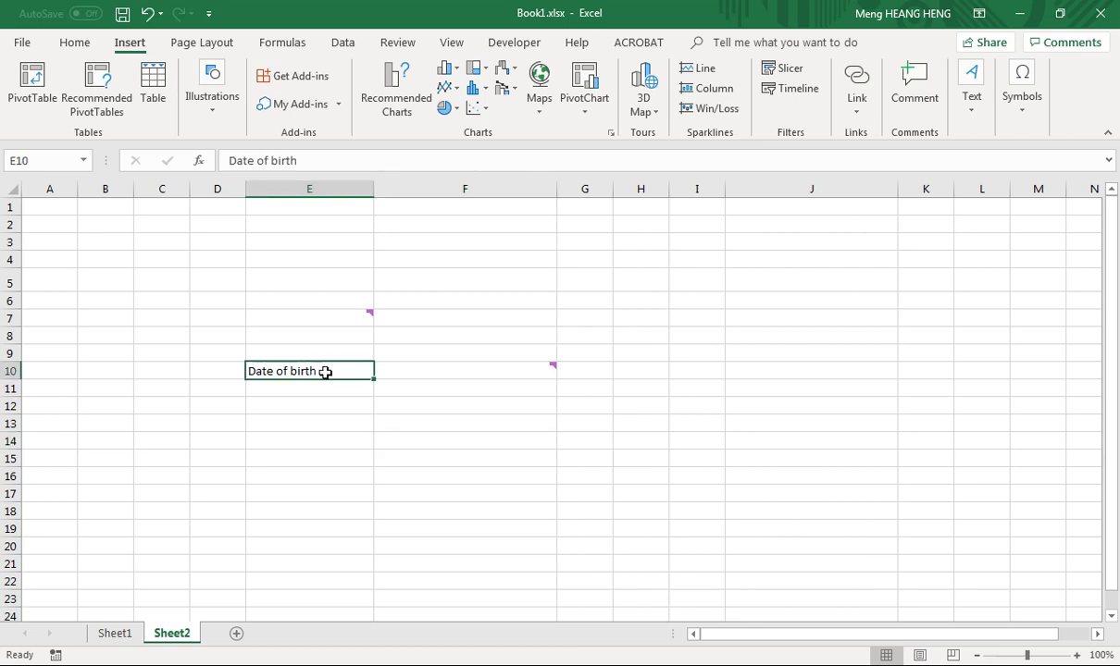
left_click(392, 369)
mouse_move(483, 372)
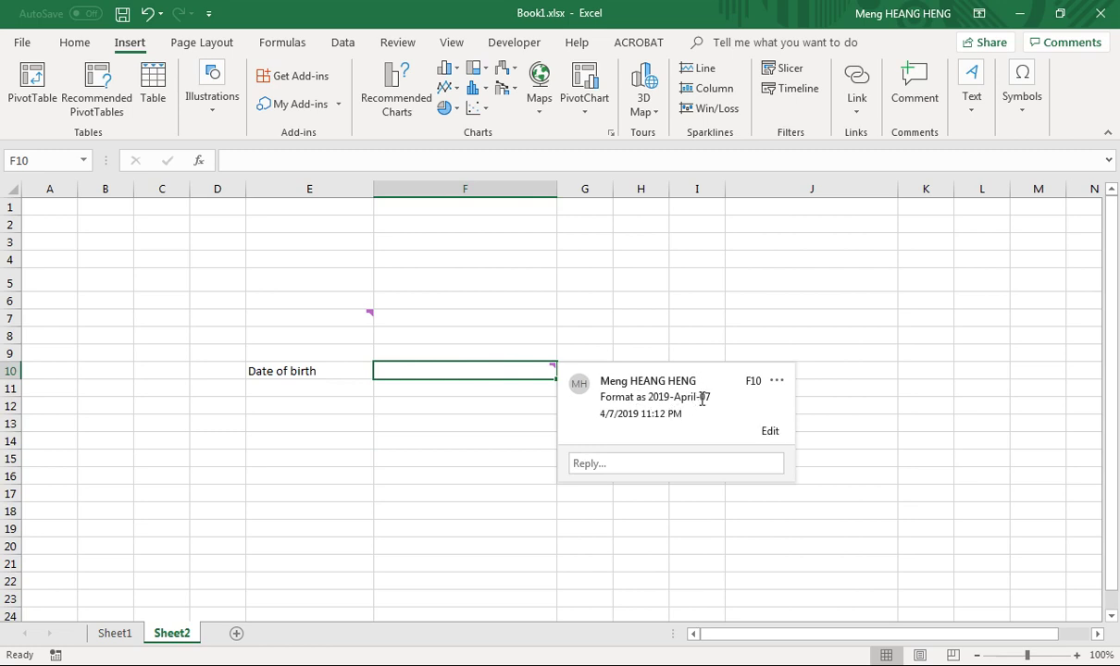
left_click(478, 420)
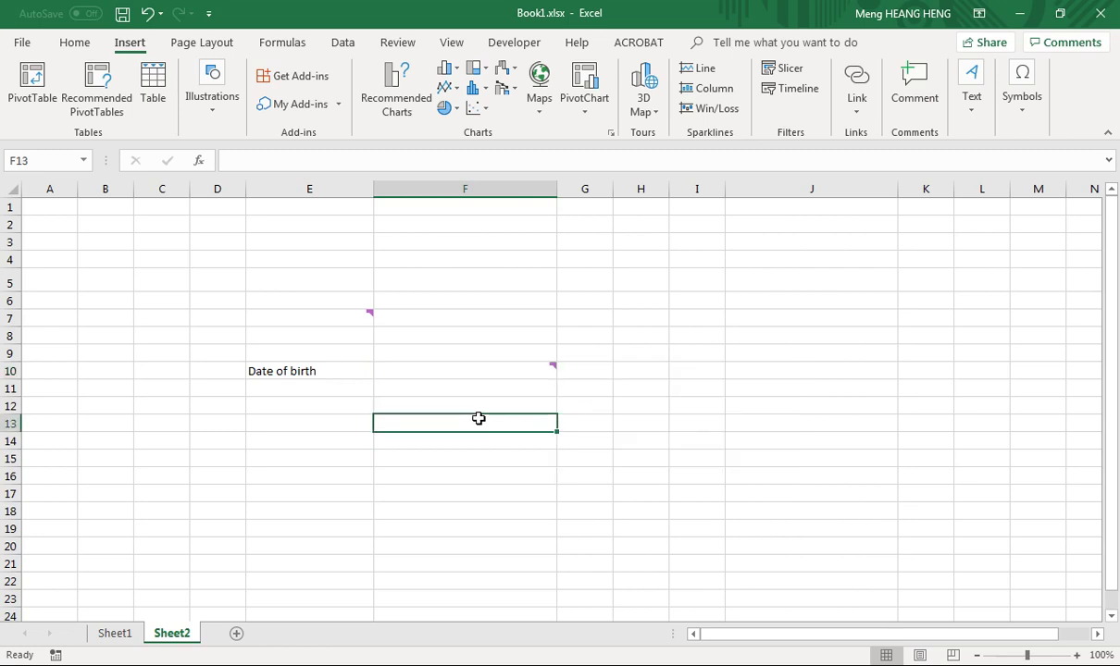
Step: Enter a date of birth in cell F10, written as year-month name-day to follow the format given in the cell's comment
left_click(511, 373)
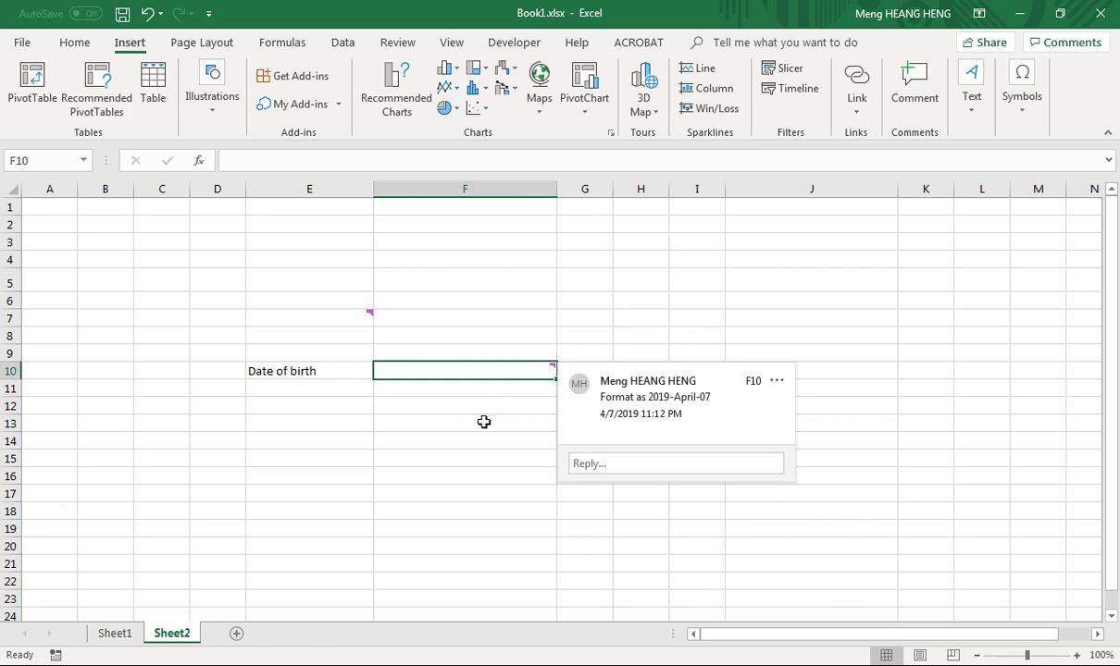
type("2019")
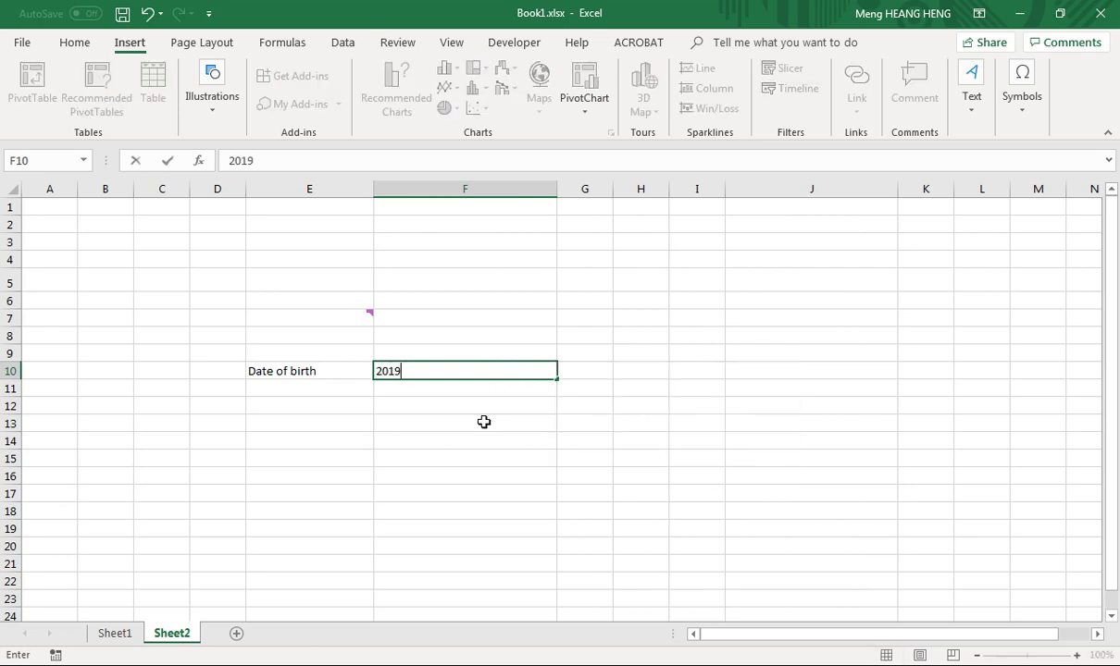
key("Return")
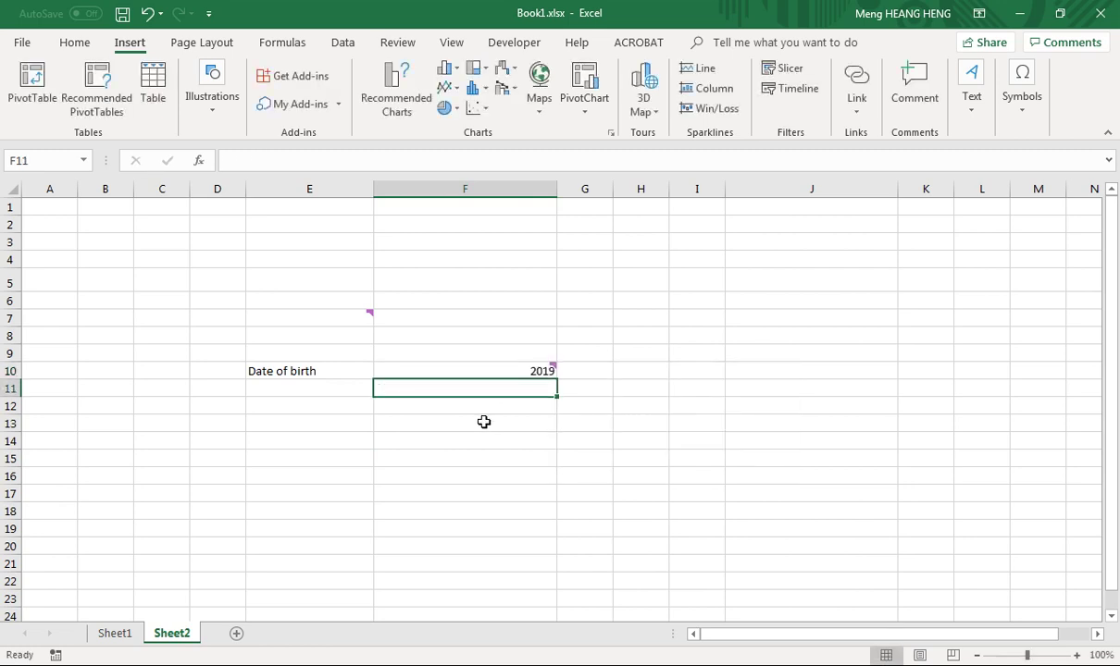
left_click(497, 371)
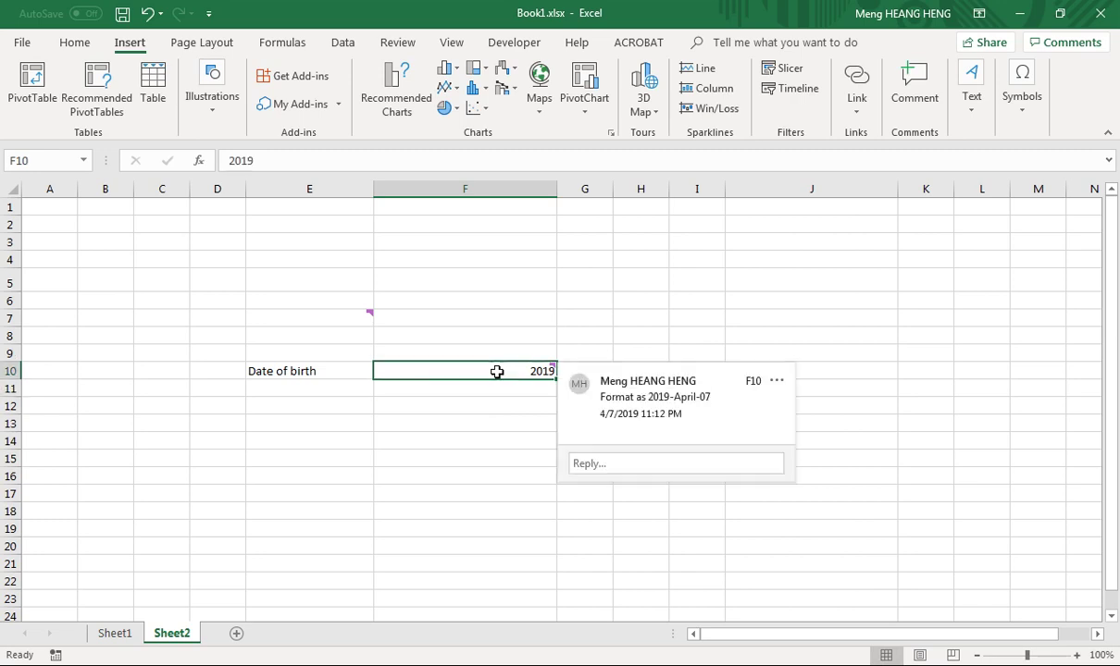
mouse_move(572, 398)
double_click(542, 370)
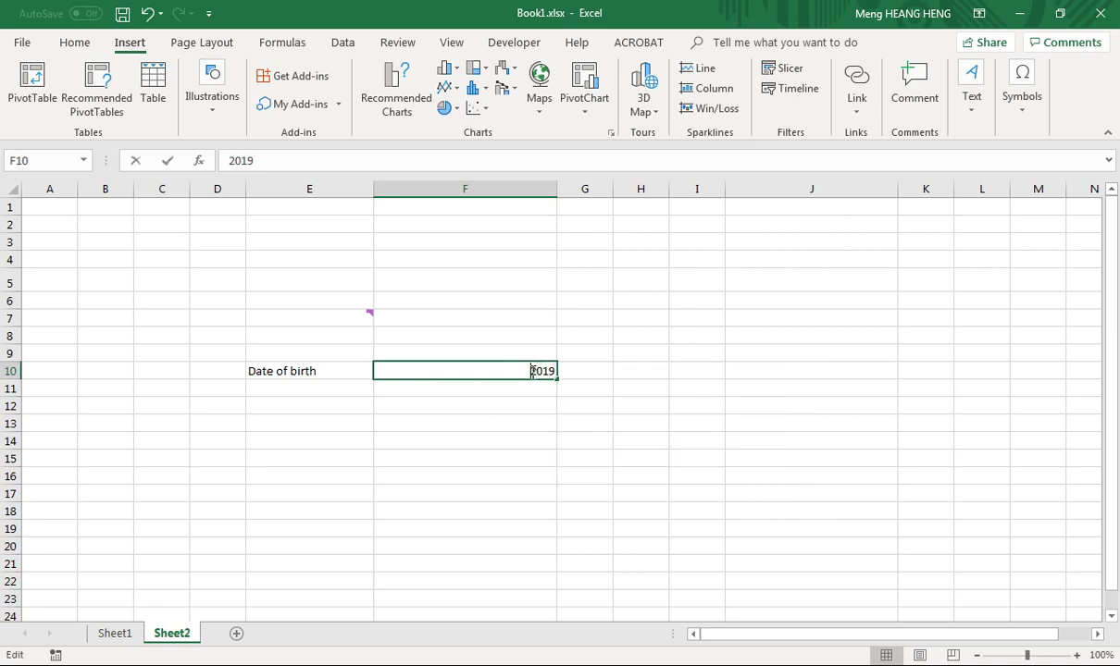
type("-")
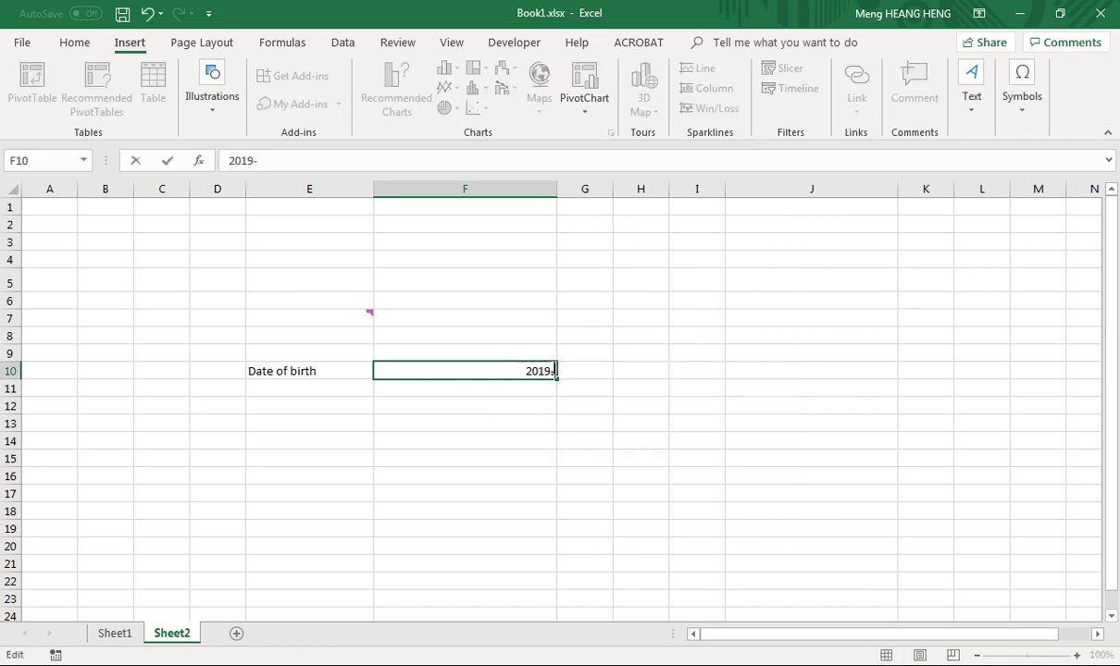
type("May")
type("-23")
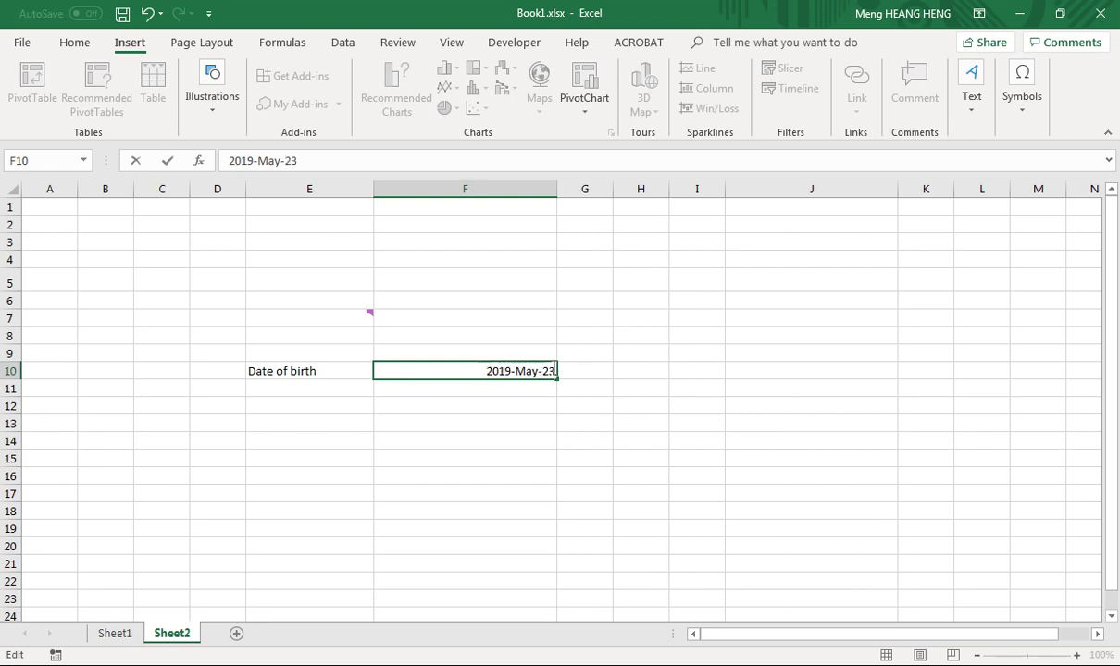
key("Return")
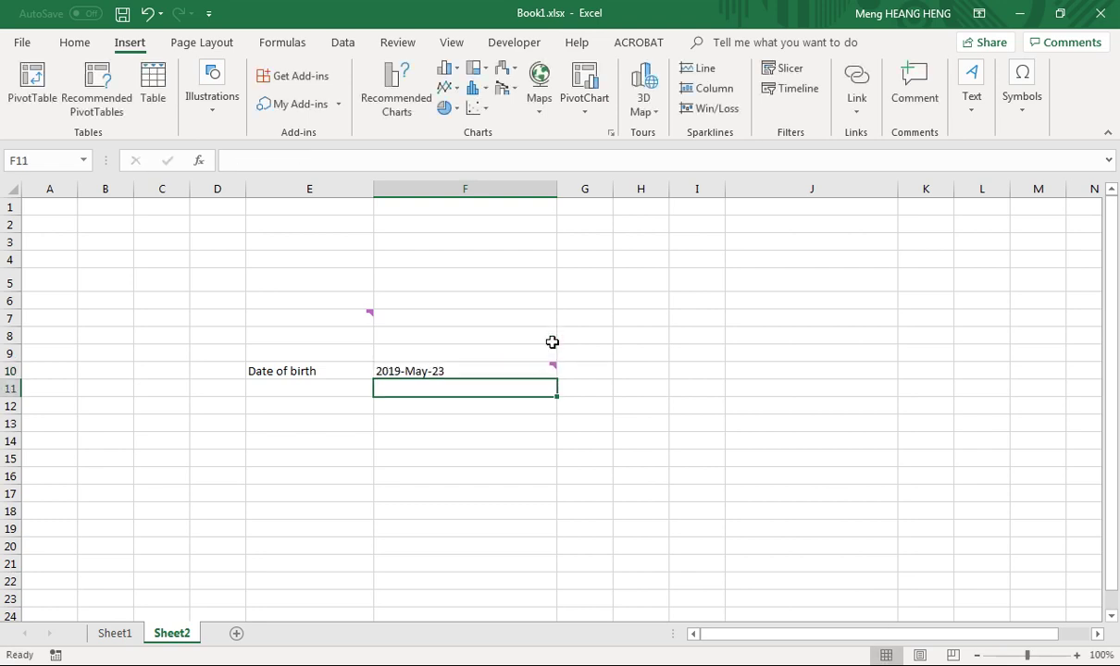
Step: Display the comment on cell F10 again to compare the entered date with the requested format
left_click(467, 371)
mouse_move(469, 370)
mouse_move(624, 396)
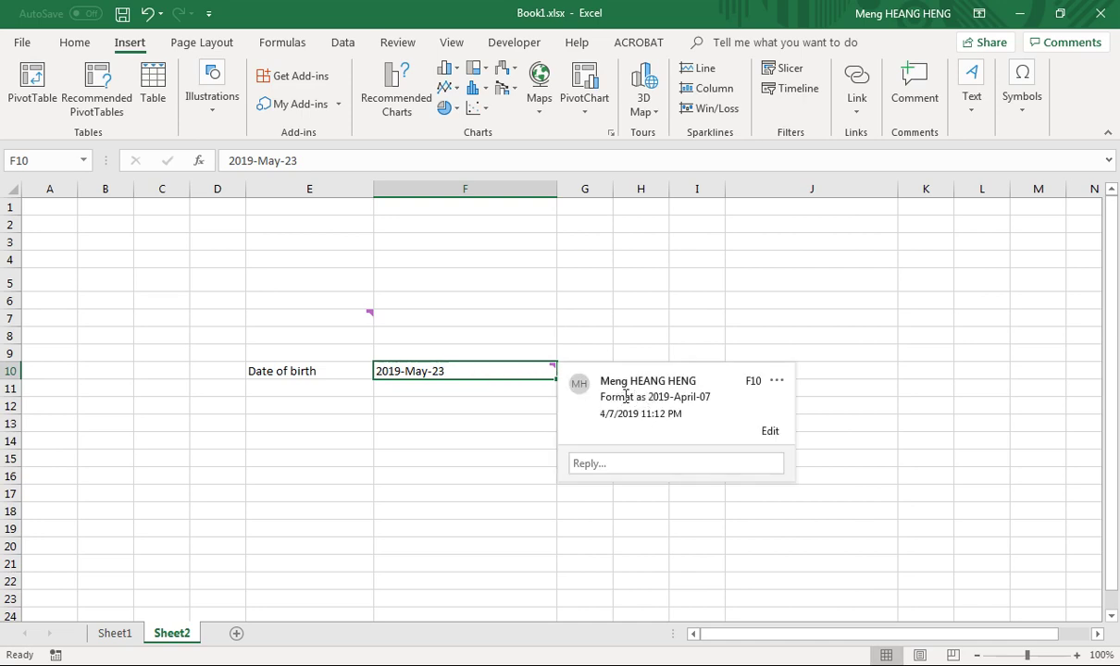
left_click(494, 385)
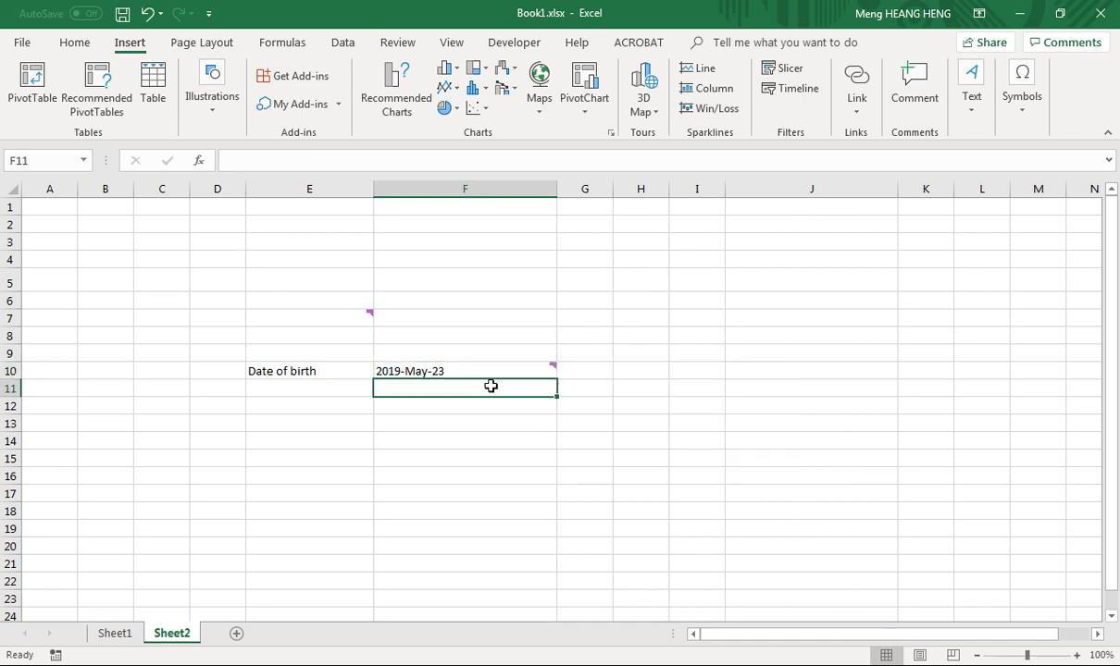
left_click(498, 370)
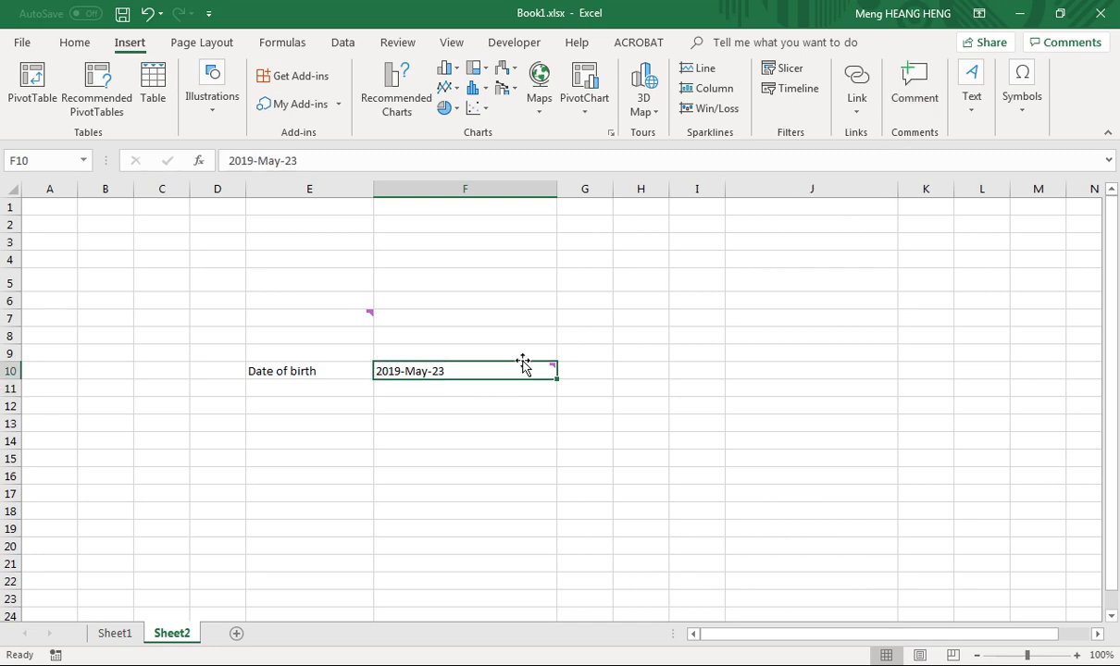
mouse_move(511, 369)
Step: Show the "Add Text Box" topic in the outline on Sheet1, and return to Sheet2
left_click(117, 633)
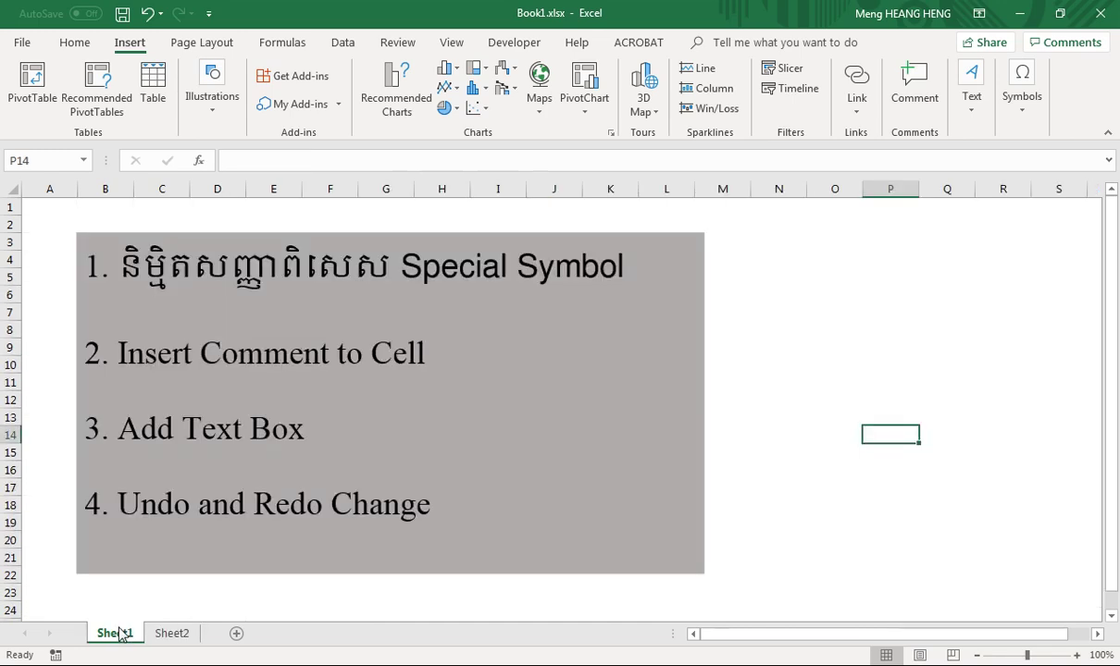
left_click(191, 434)
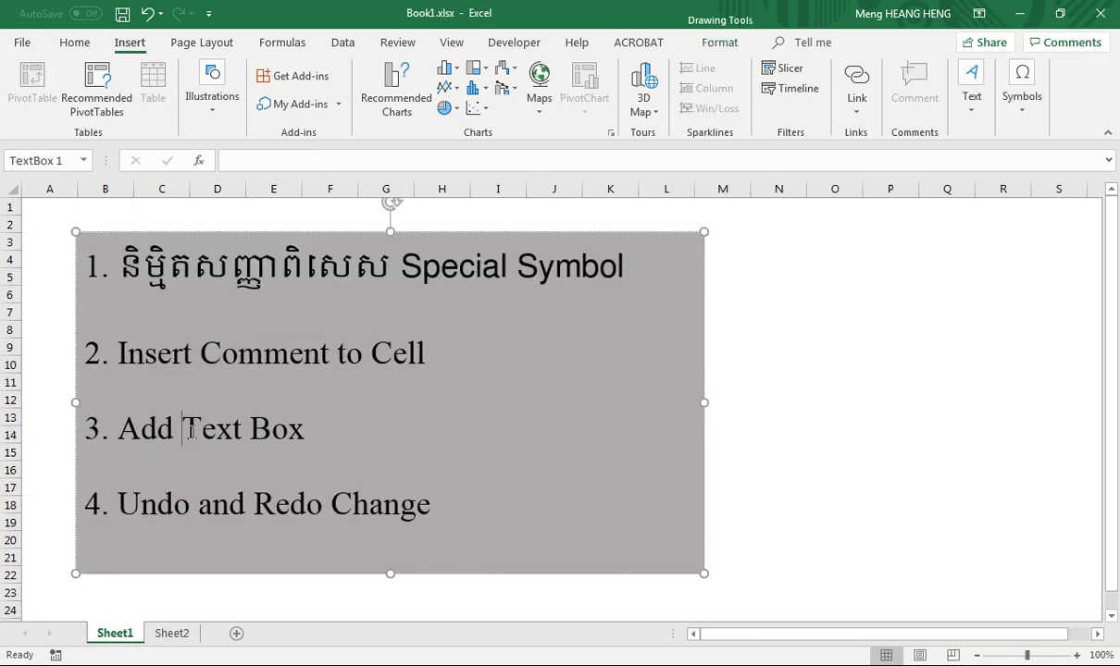
left_click(741, 400)
left_click(171, 633)
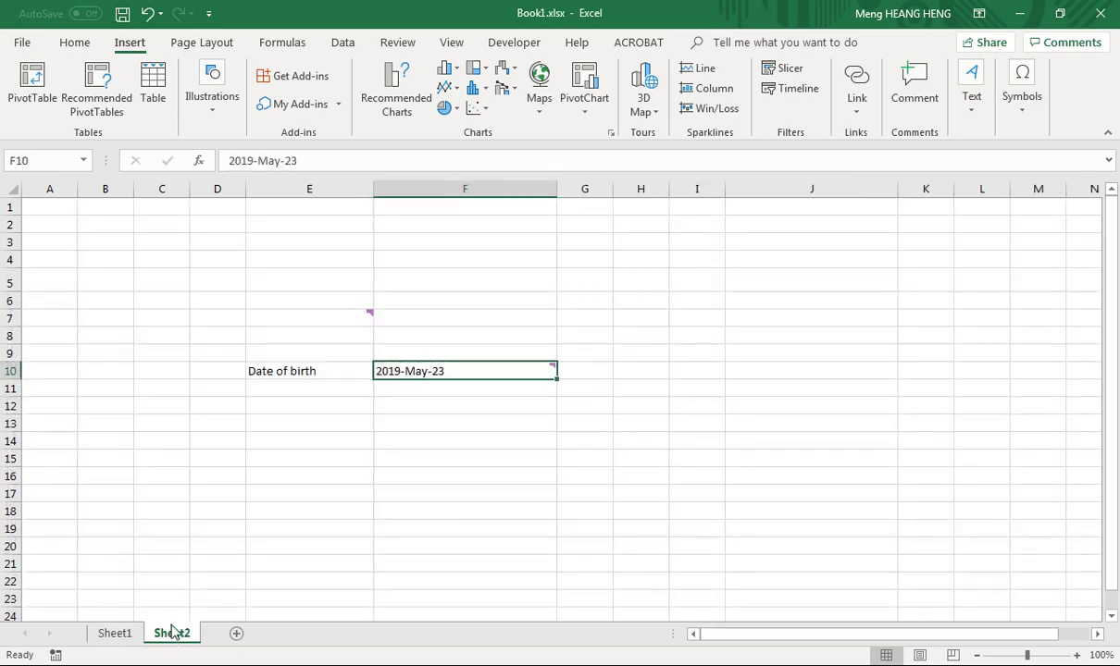
Step: Fill cells C8 to C13 with the sample texts "sdfsdf", "sdfsdf", "df", "sdfsdf", "df" and "ds"
left_click(103, 217)
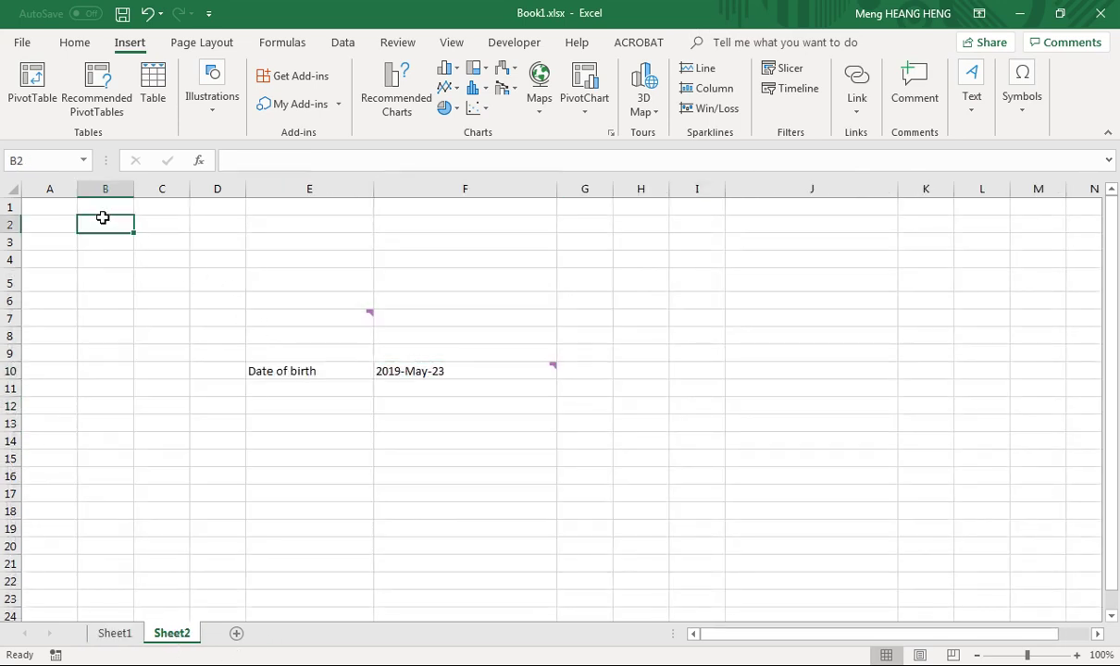
left_click(174, 339)
type("sdfsdf")
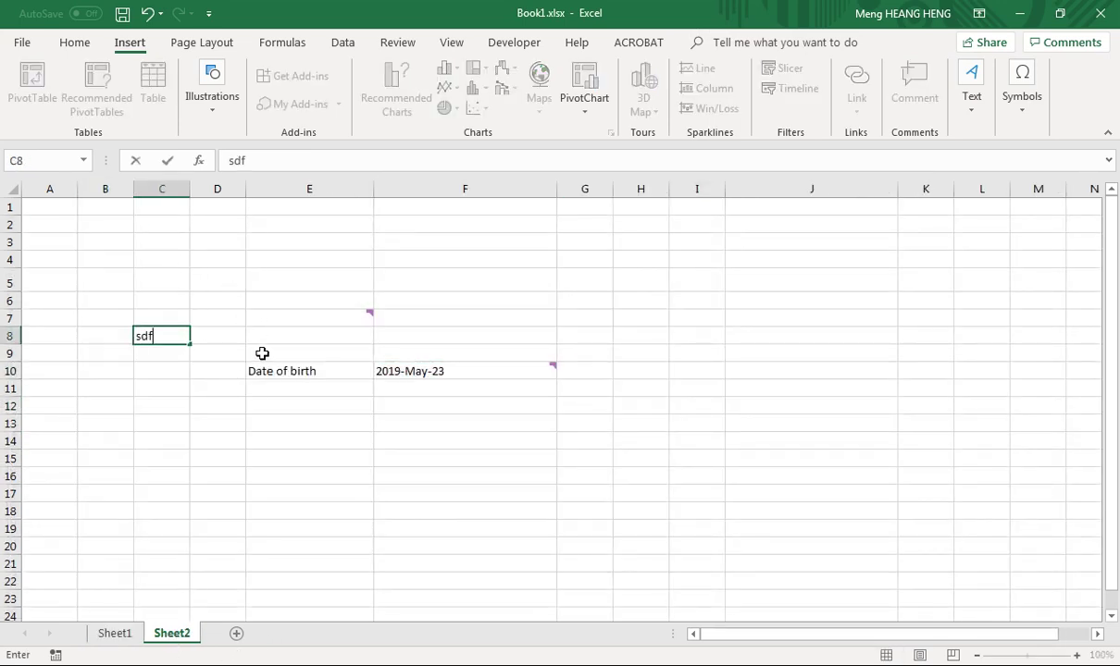
key("Return")
type("sdfsdf df sdfsdf df ds")
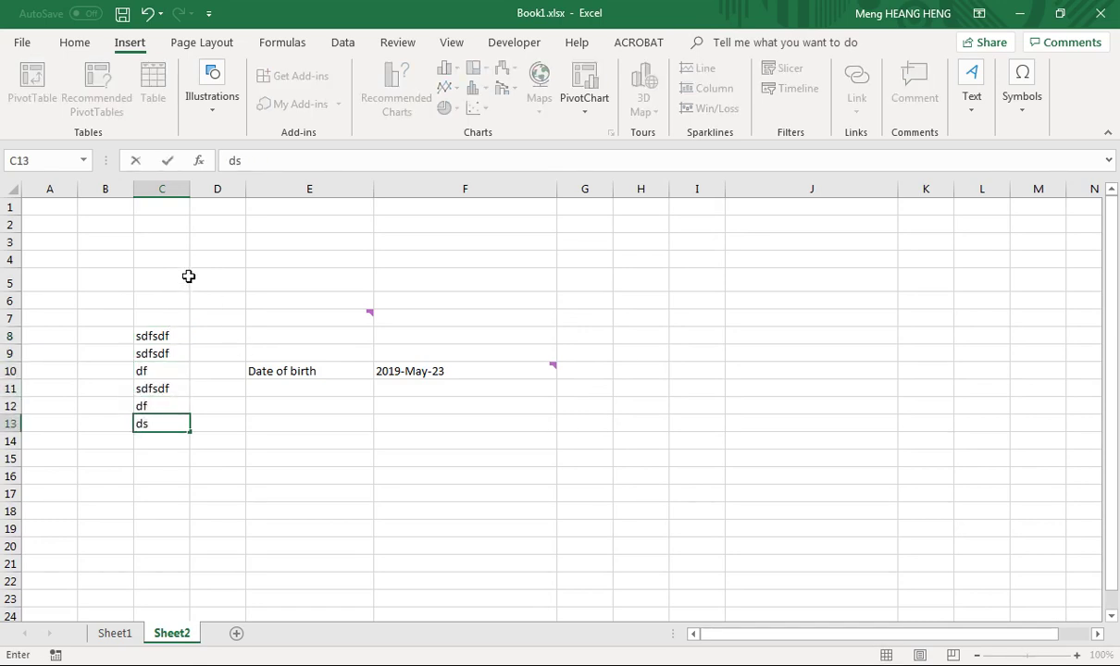
left_click(174, 279)
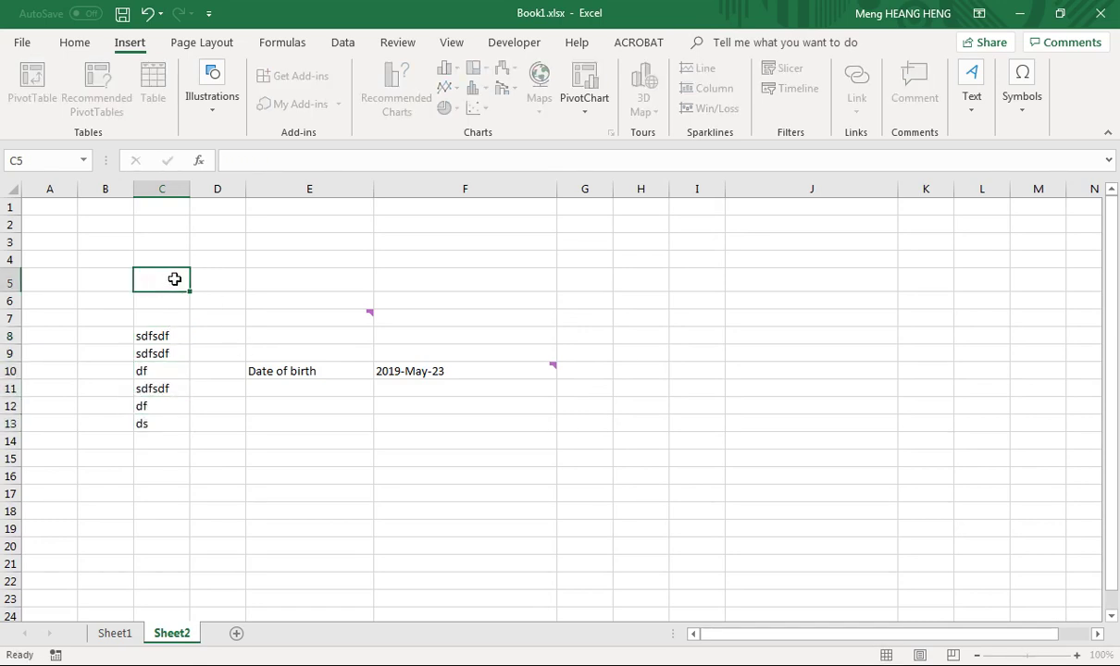
Step: Insert a horizontal text box spanning about D3 to F6 and enter the text "Name Comapny" in it
left_click(971, 108)
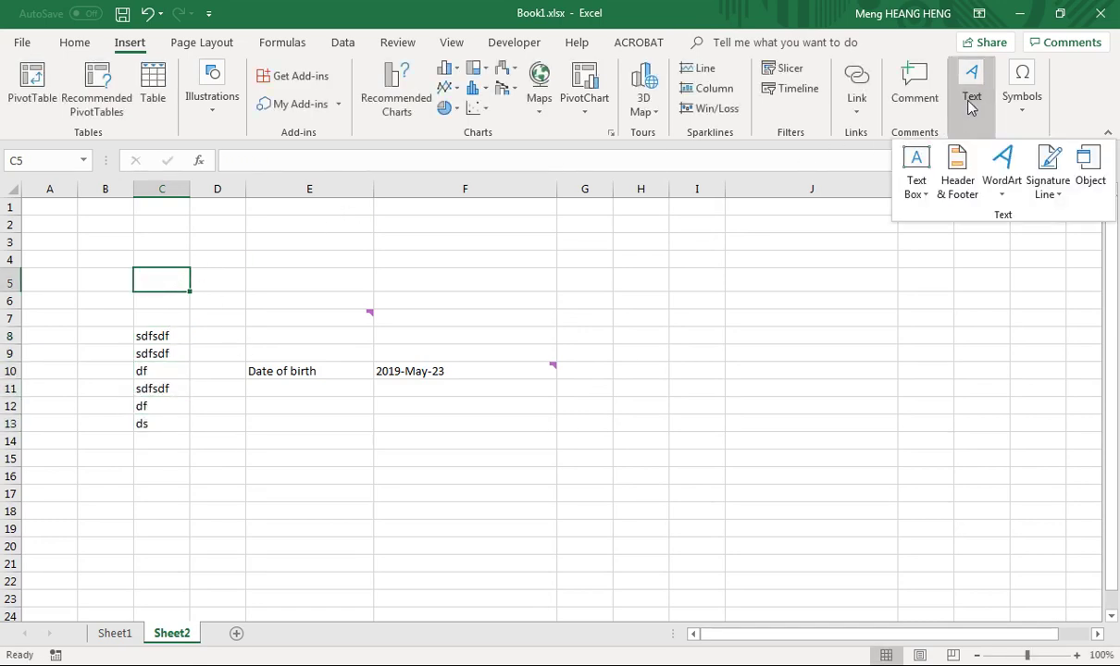
left_click(921, 194)
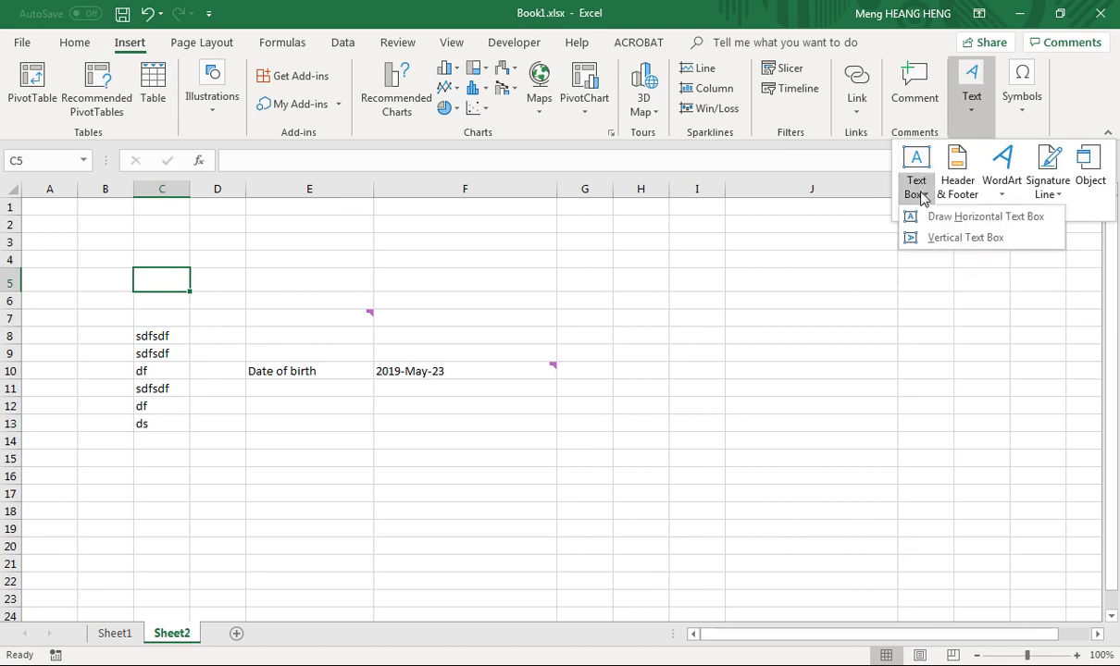
left_click(917, 158)
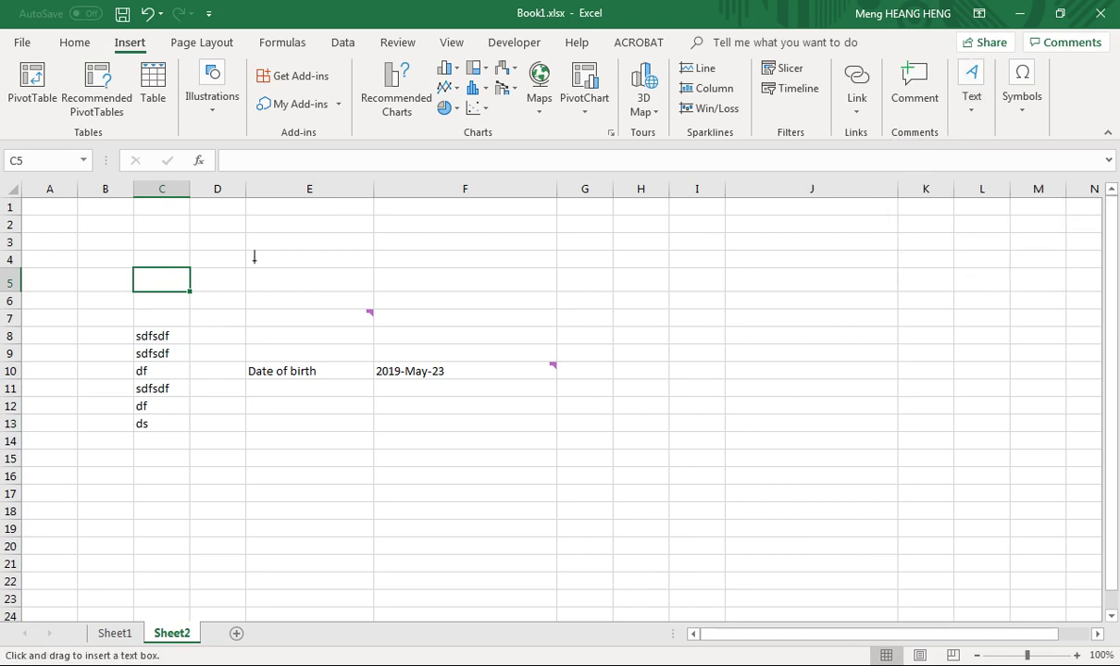
mouse_move(226, 239)
left_mouse_down()
mouse_move(363, 288)
mouse_move(440, 295)
left_mouse_up()
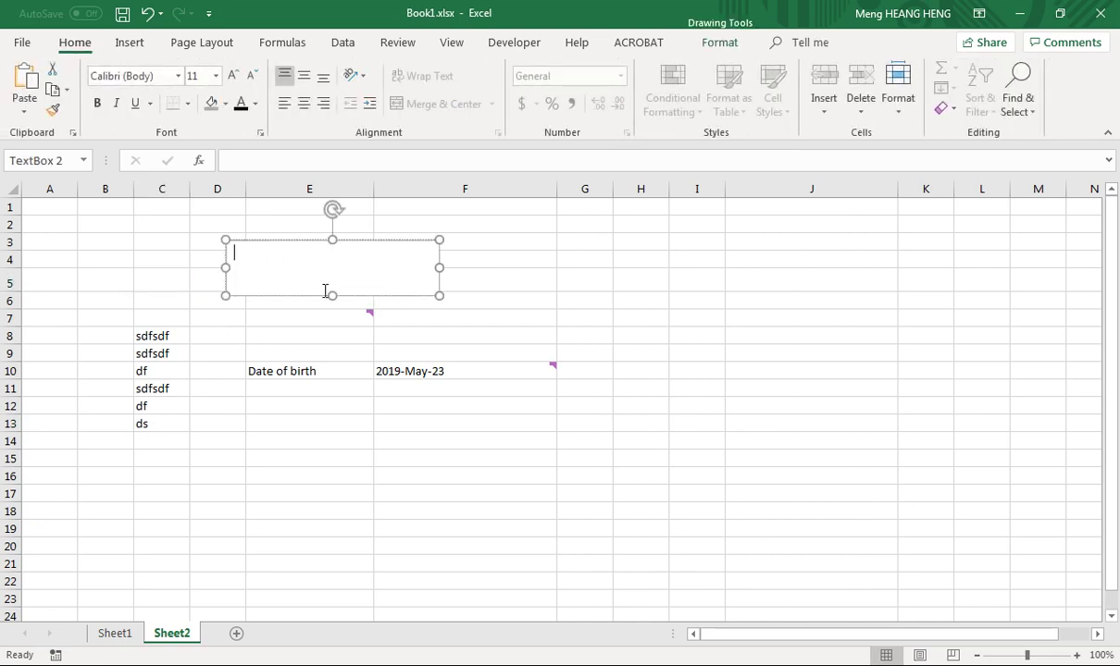
type("sfsdfsdf")
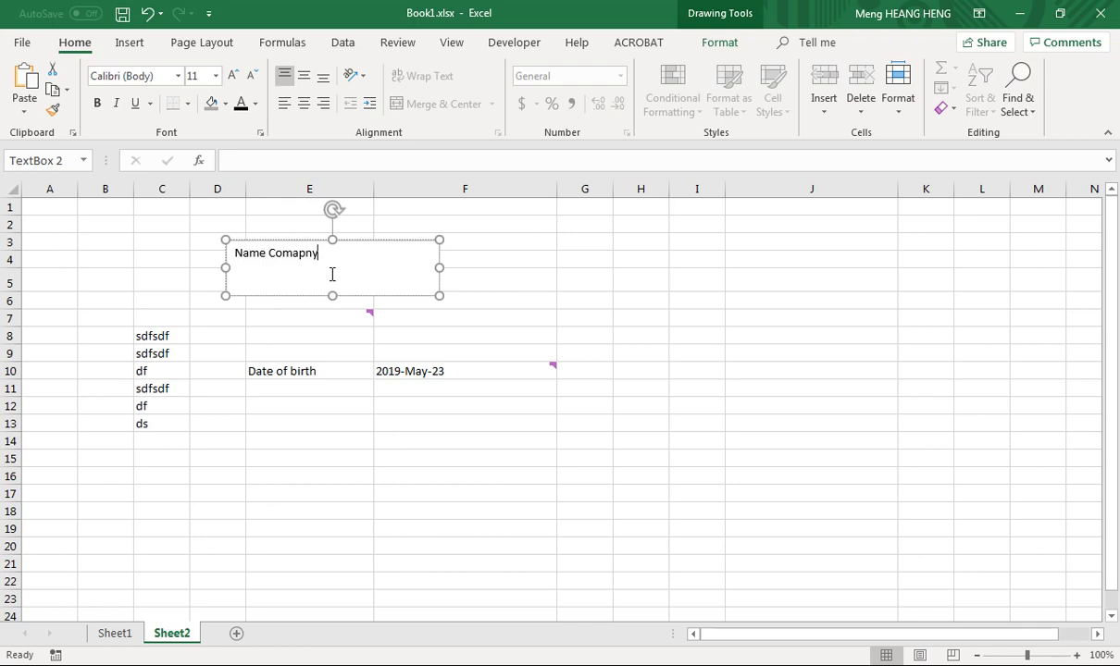
Step: Change the font colour of the "Name Comapny" text to red and deselect the text box
left_click(331, 308)
left_click(305, 295)
mouse_move(334, 210)
left_mouse_down()
mouse_move(368, 223)
mouse_move(301, 222)
mouse_move(347, 221)
mouse_move(334, 210)
left_mouse_up()
triple_click(249, 253)
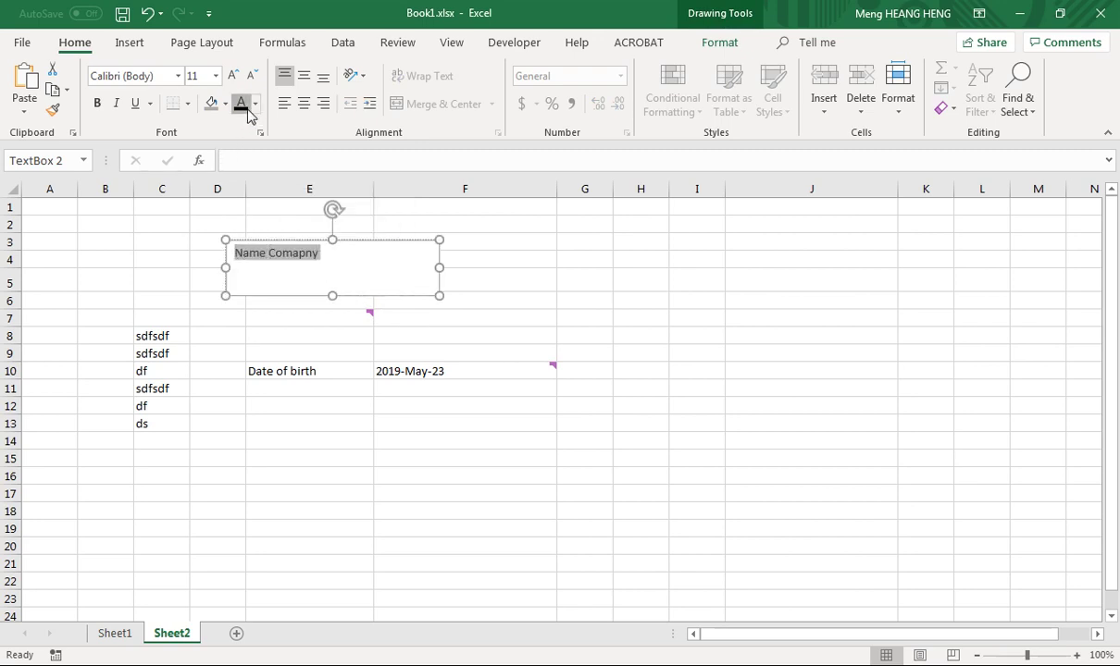
left_click(255, 103)
left_click(254, 261)
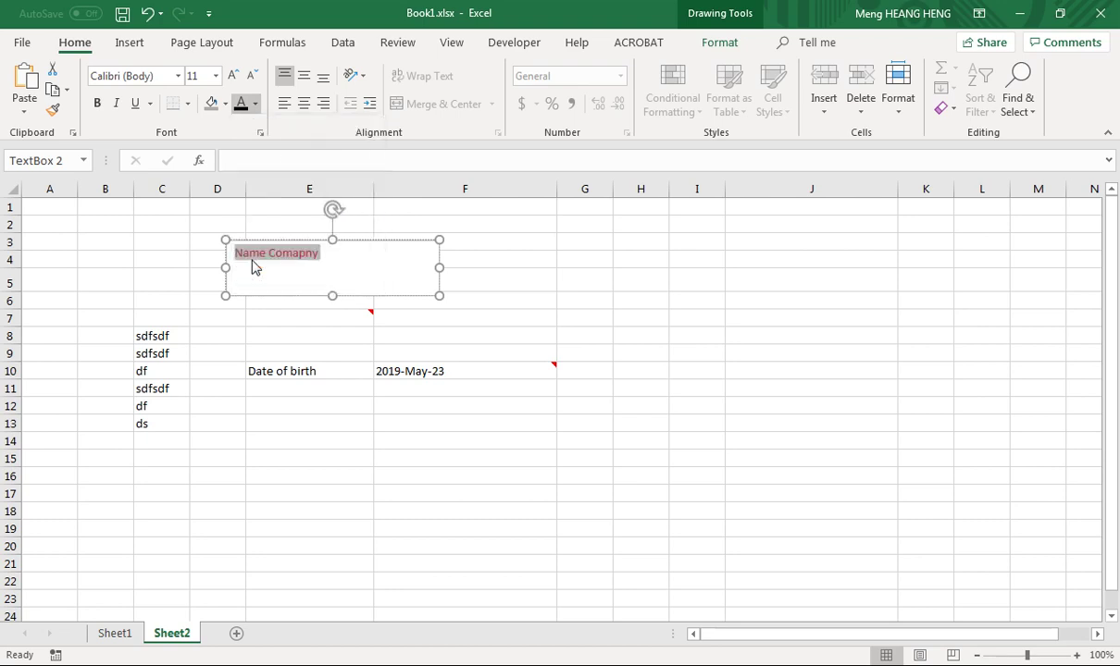
left_click(310, 462)
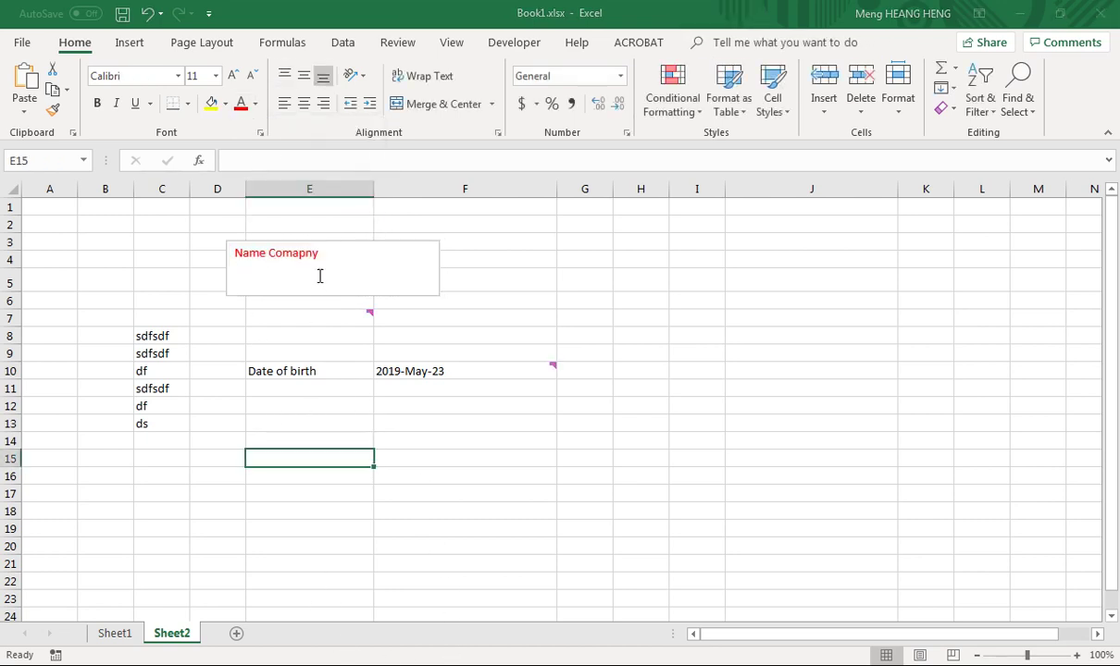
Step: Fill the "Name Comapny" text box with a light gold colour and deselect it
left_click(362, 277)
left_click(420, 315)
left_click(428, 292)
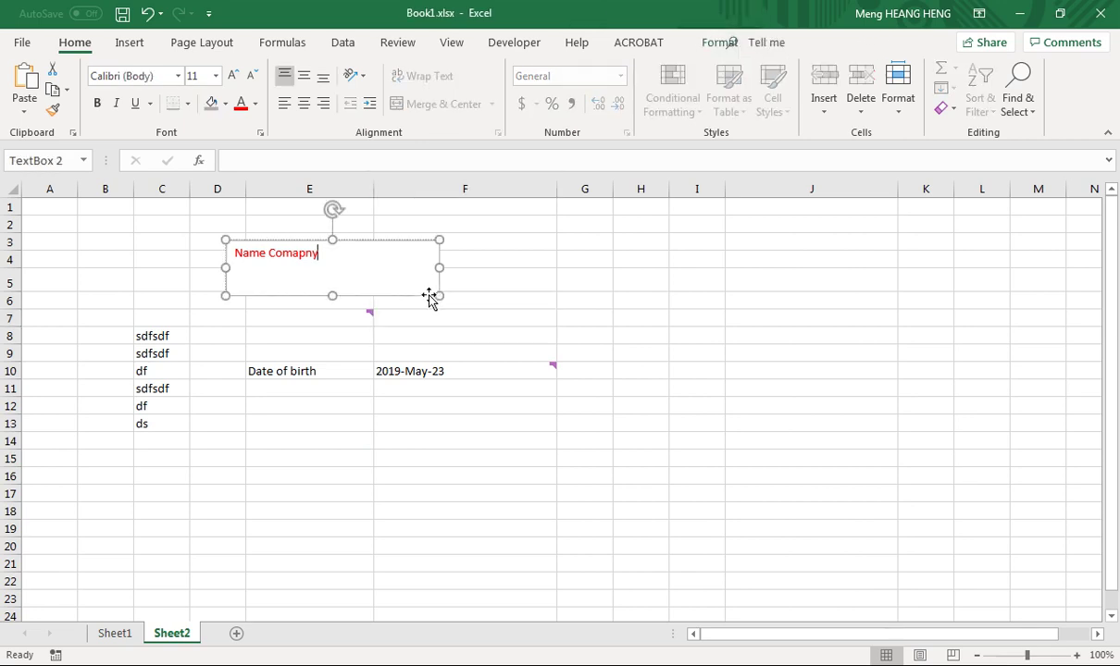
left_click(224, 104)
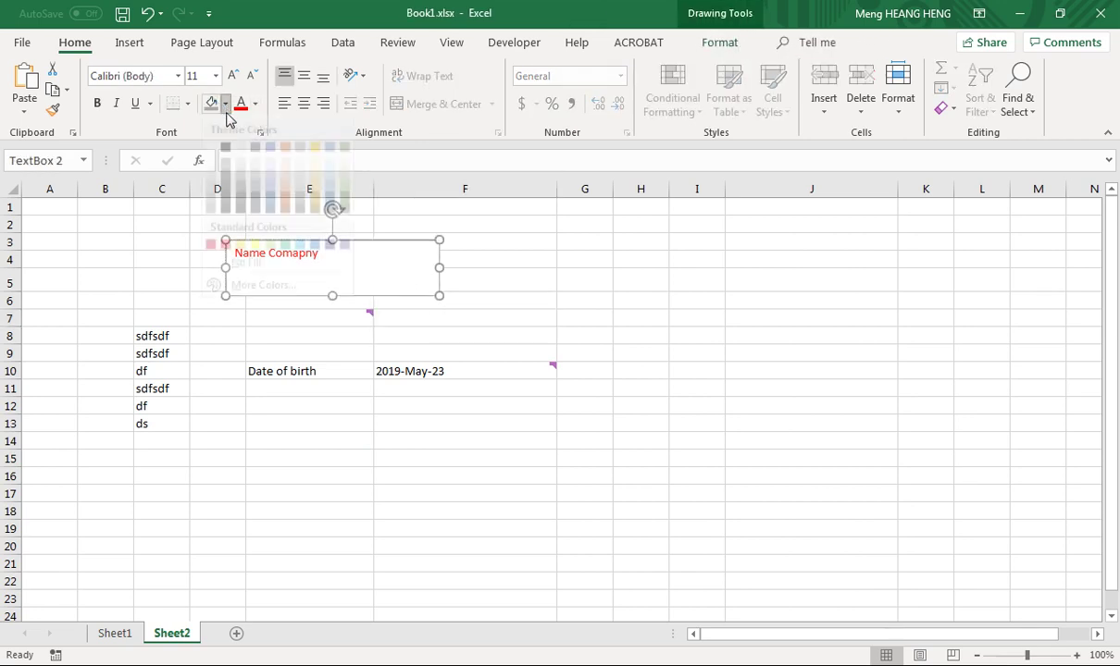
left_click(313, 181)
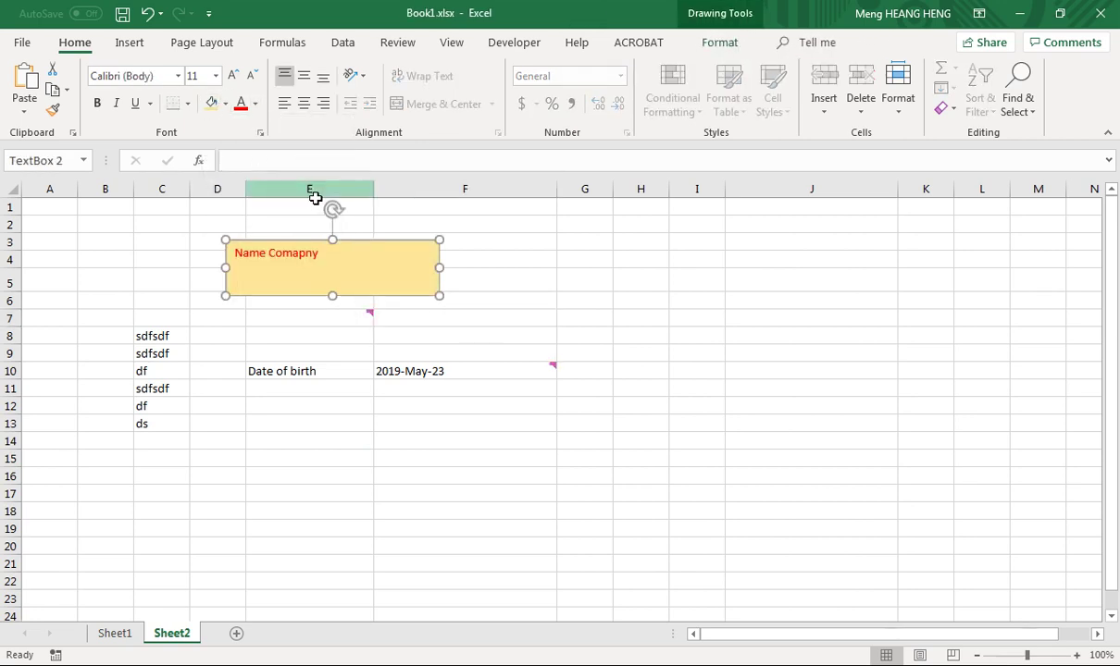
left_click(537, 353)
left_click(447, 279)
left_click(408, 269)
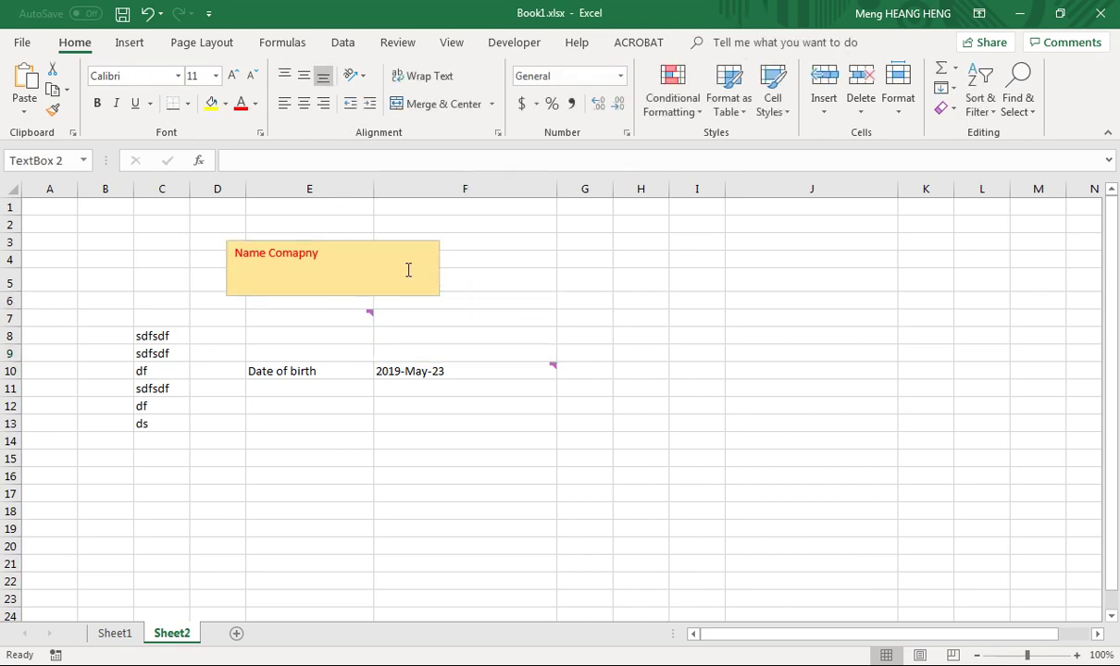
left_click(490, 282)
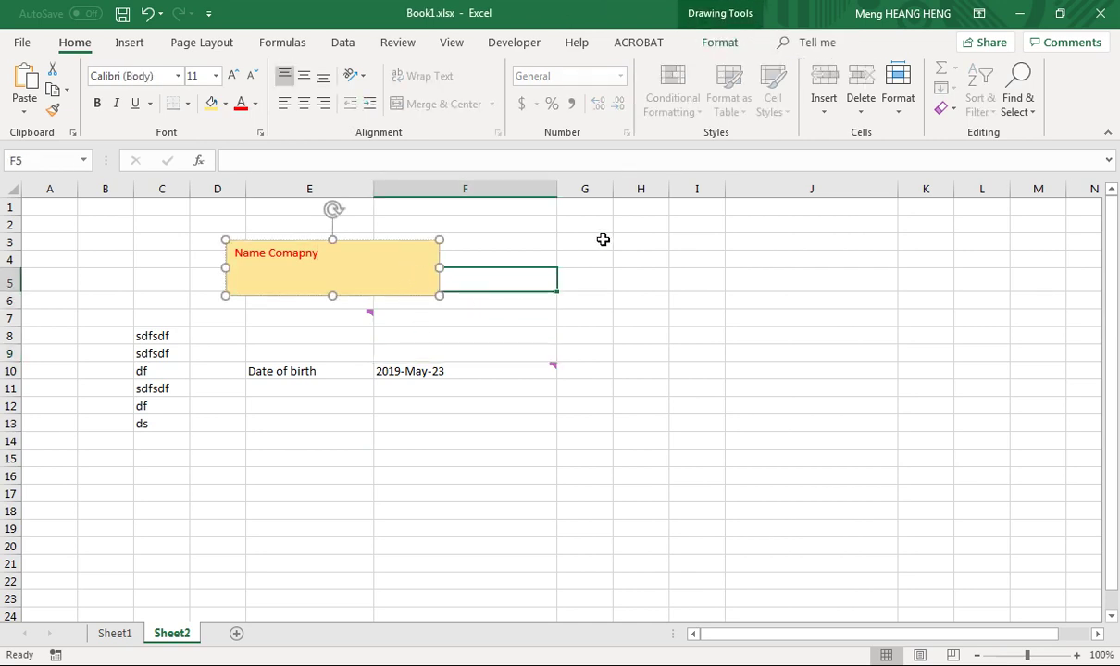
Step: Insert a vertical text box over about H6 to J19 with short sample lines starting "sdfdsf", and rotate it 90° counterclockwise so the text reads horizontally
left_click(130, 43)
left_click(969, 114)
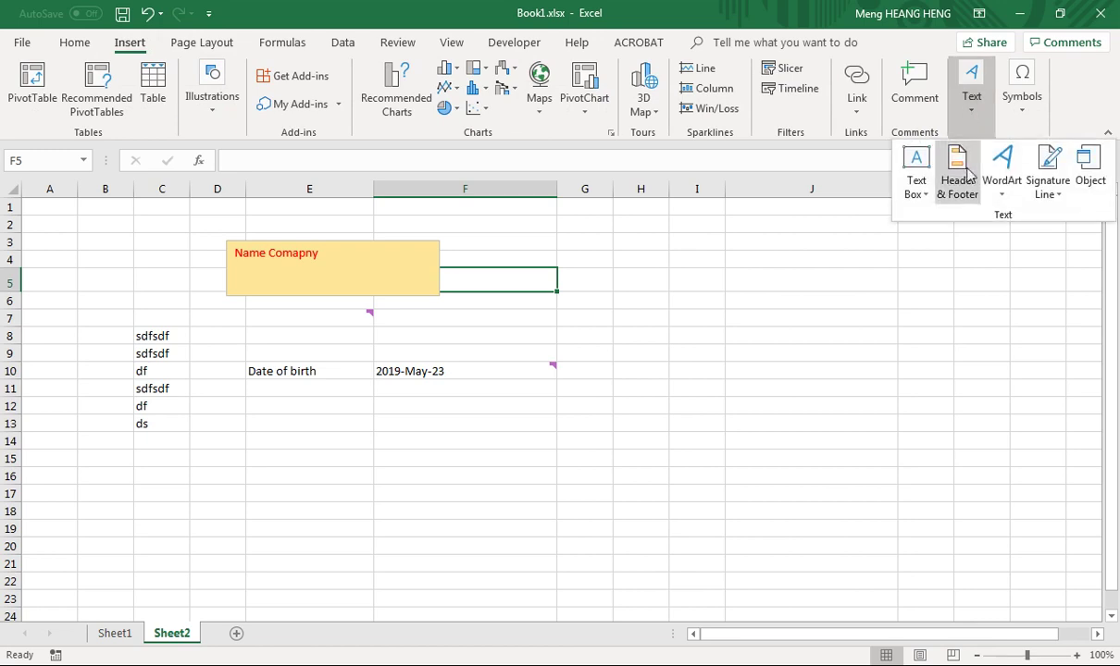
left_click(916, 185)
left_click(949, 242)
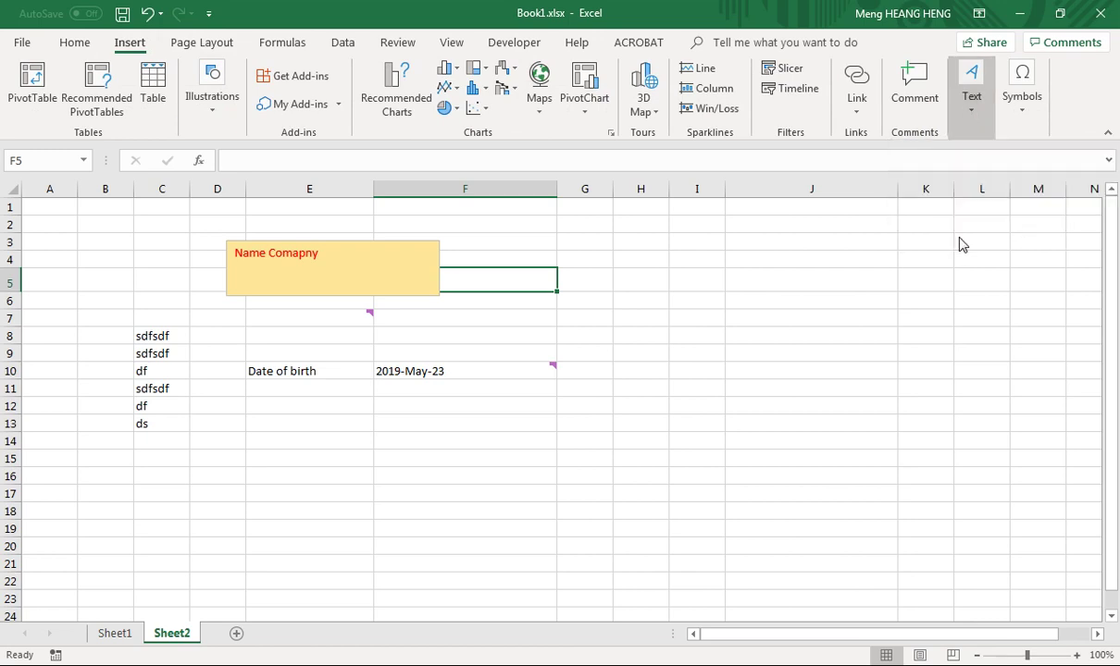
mouse_move(618, 291)
left_mouse_down()
mouse_move(695, 496)
mouse_move(757, 502)
mouse_move(759, 524)
left_mouse_up()
type("sdfdsf")
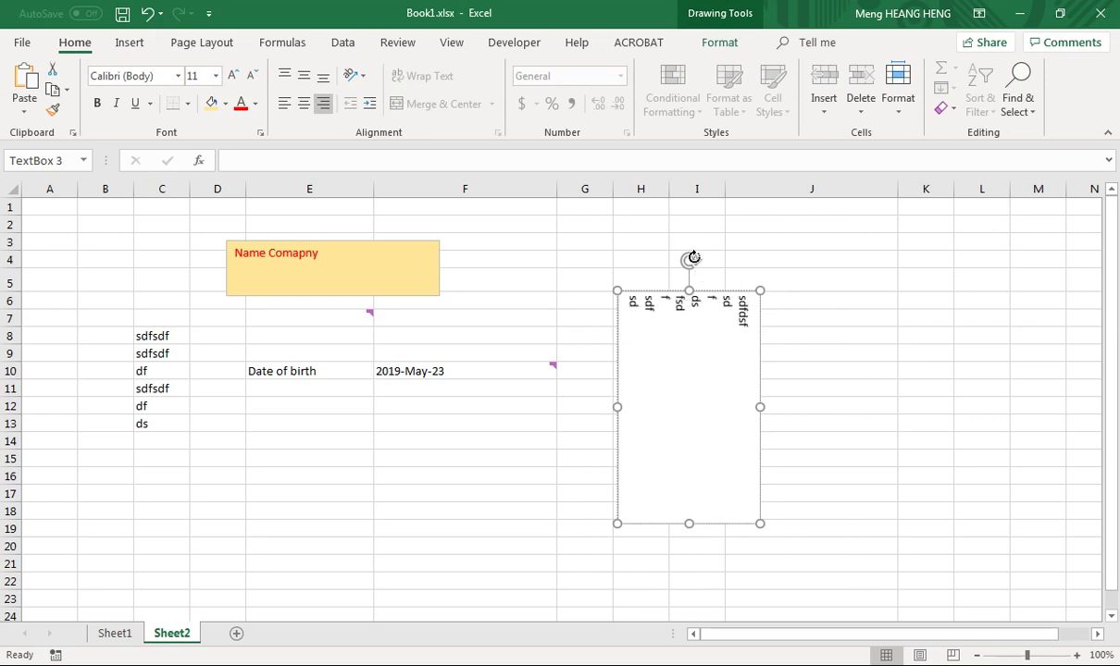
left_click_drag(693, 259, 520, 404)
left_click(680, 521)
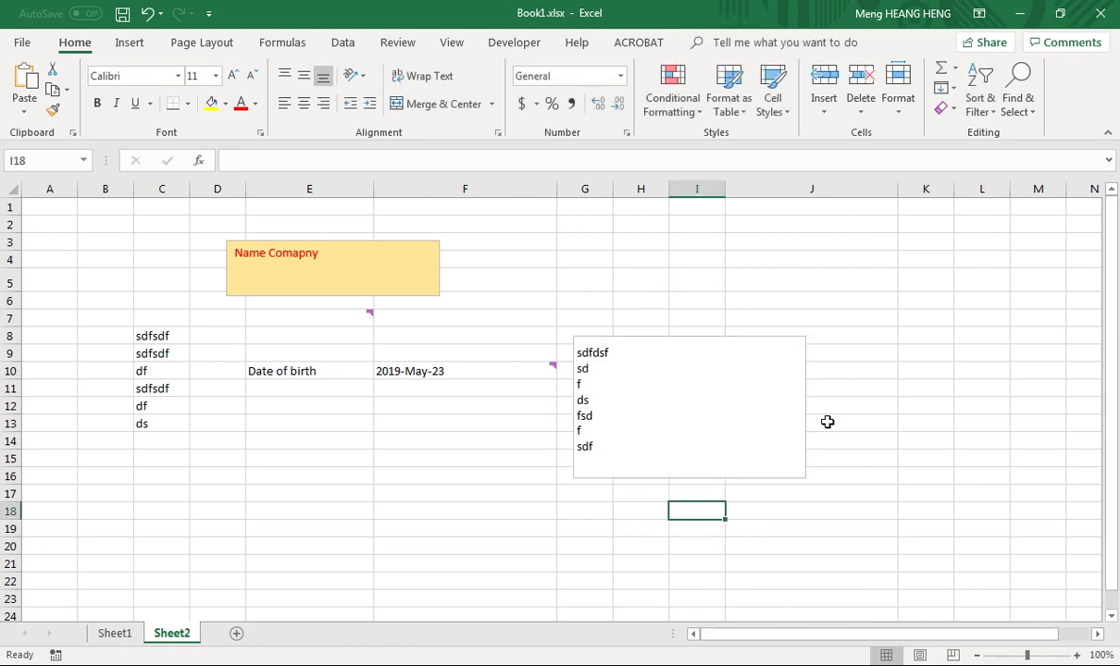
Step: Try to add the line "sd" below the sample lines in the white text box, and leave the box
left_click(730, 422)
type("sd")
left_click(438, 302)
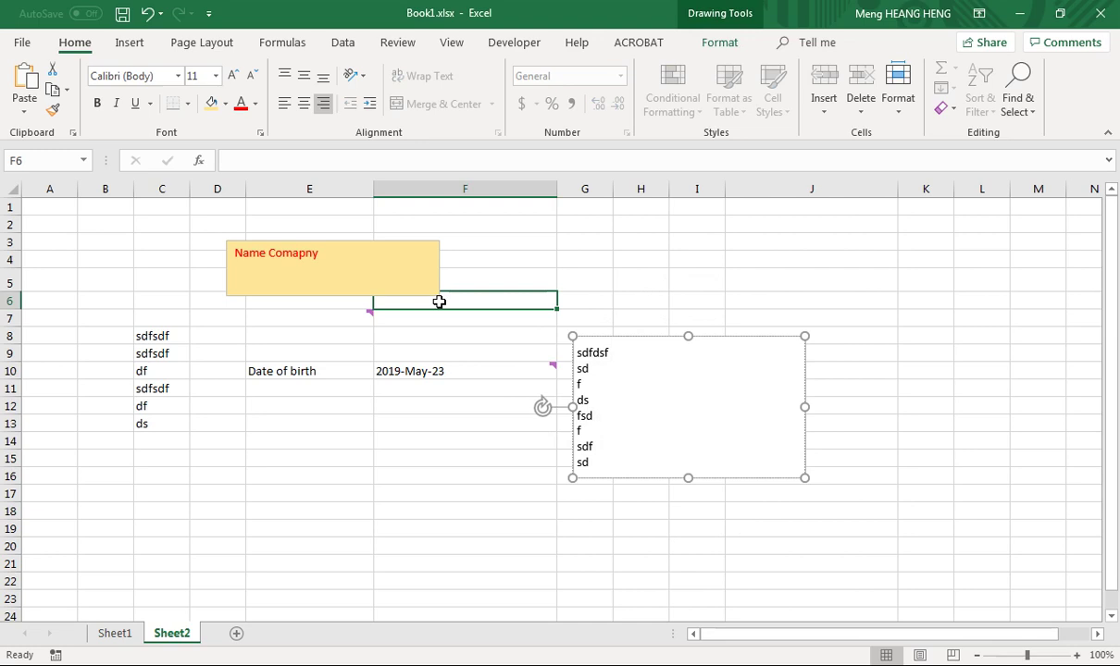
Step: Move the gold "Name Comapny" text box to the sheet's upper-left area over A2 to D5, narrow it to end in column D, and deselect it
left_click(344, 261)
left_click_drag(311, 298, 135, 285)
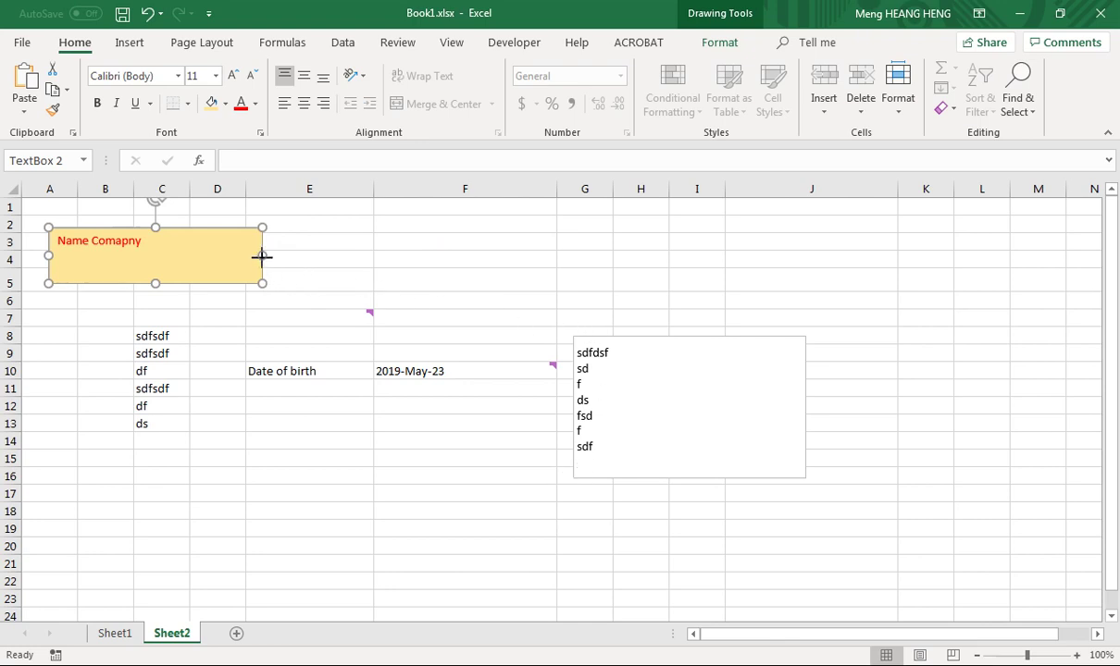
left_click_drag(262, 256, 220, 257)
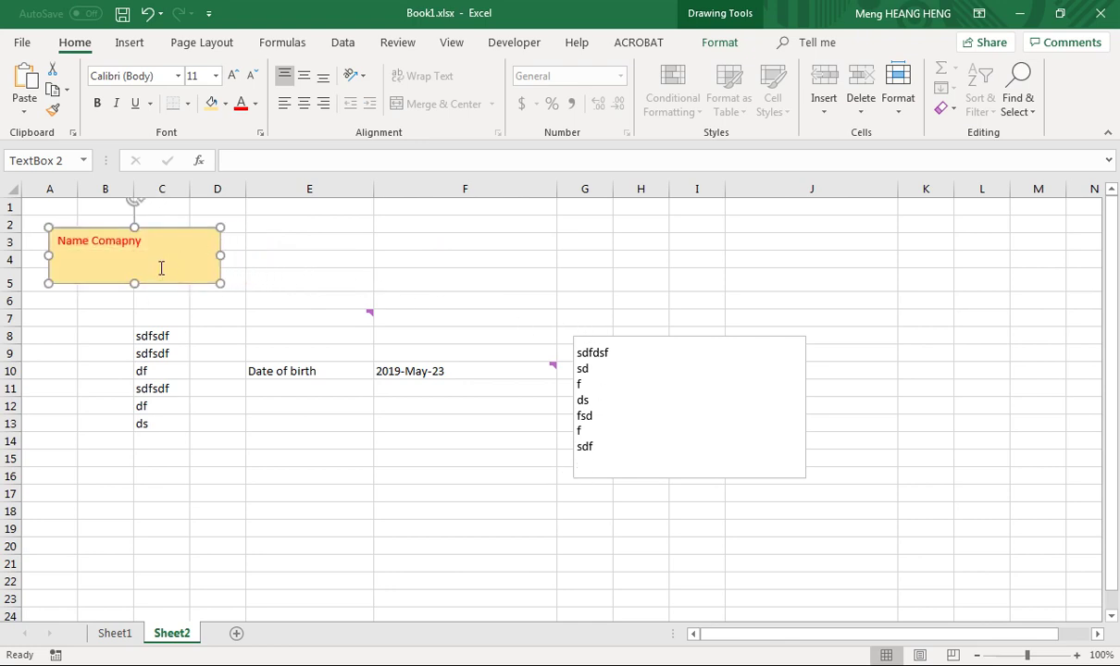
left_click(165, 275)
mouse_move(319, 315)
left_click(638, 528)
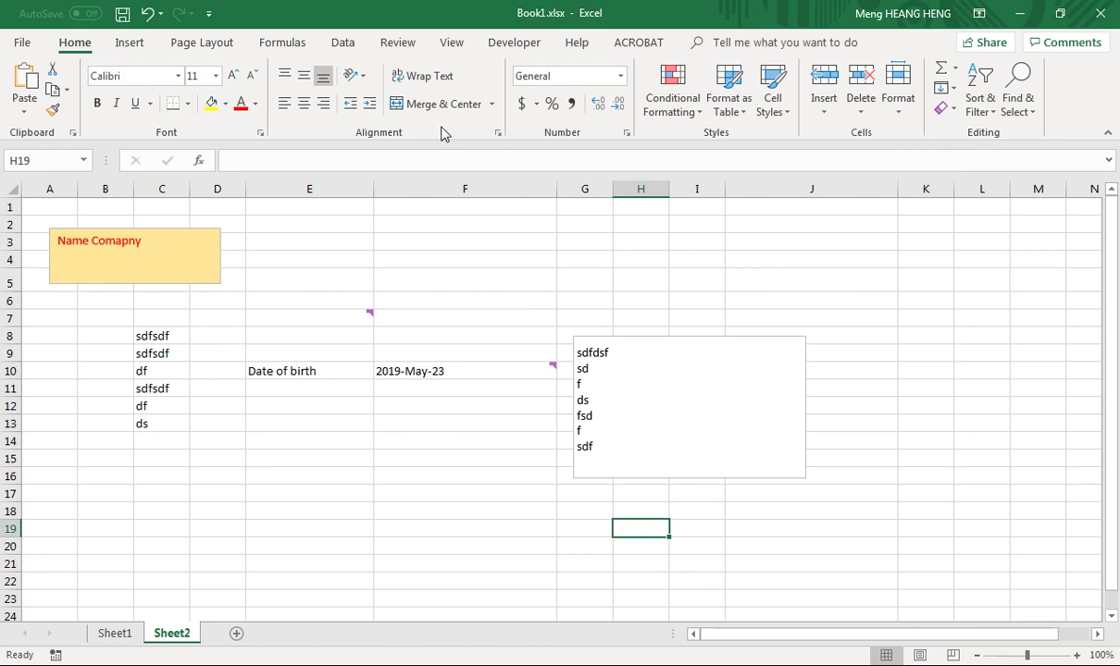
Step: Insert WordArt in the orange-filled, orange-outlined style above the data in columns E to H and set its text to "Company Name"
left_click(131, 43)
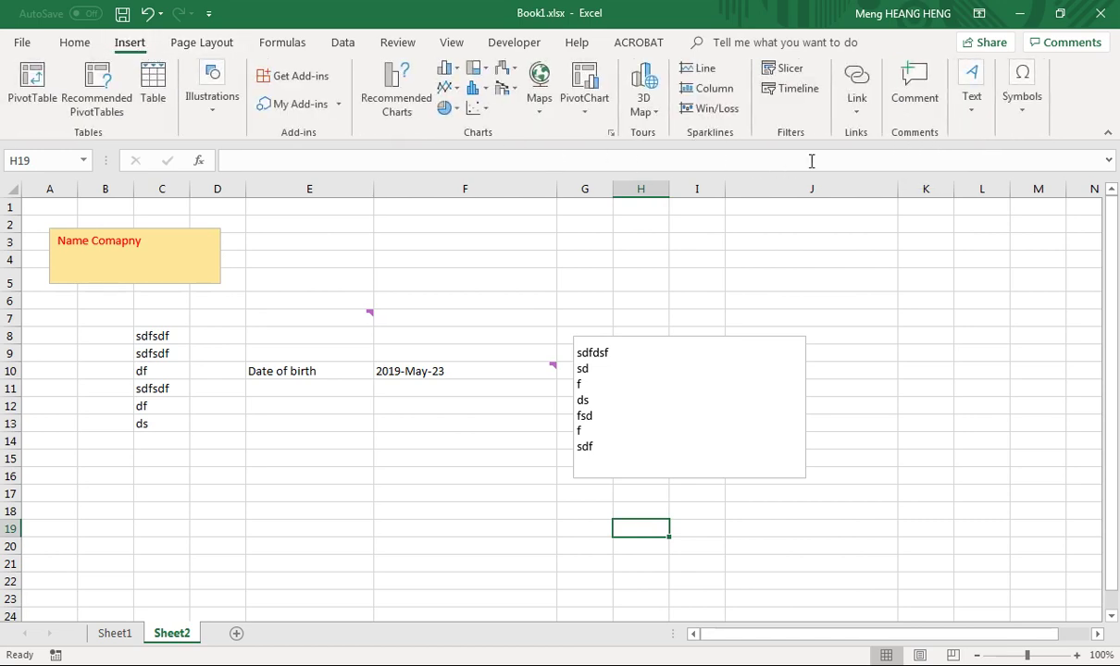
left_click(971, 92)
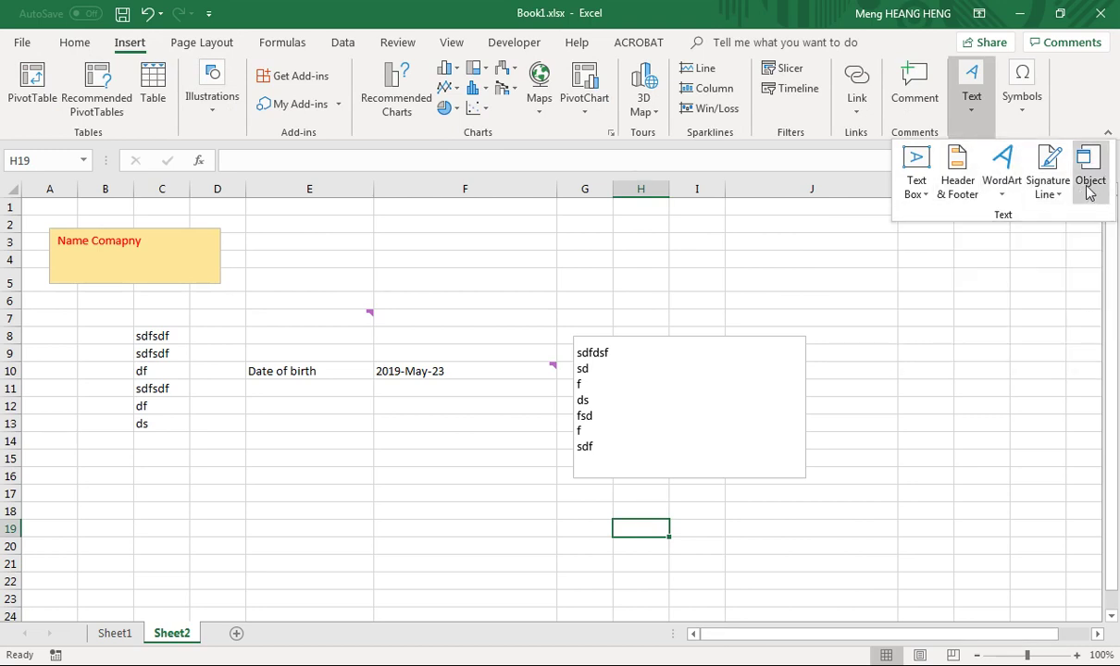
left_click(1003, 176)
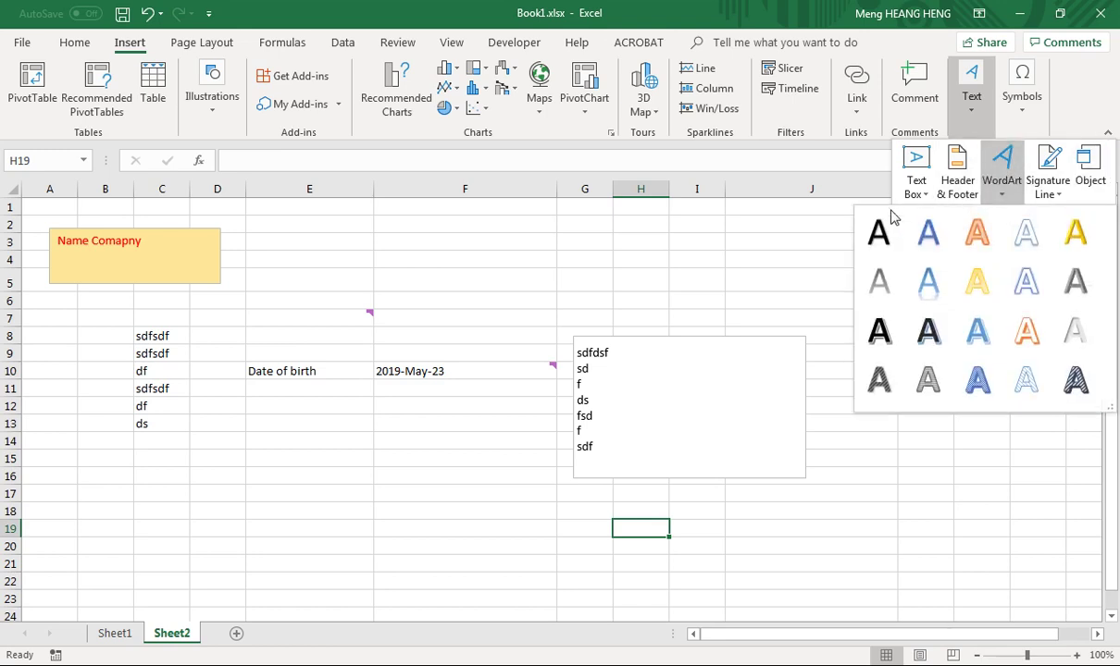
left_click(970, 230)
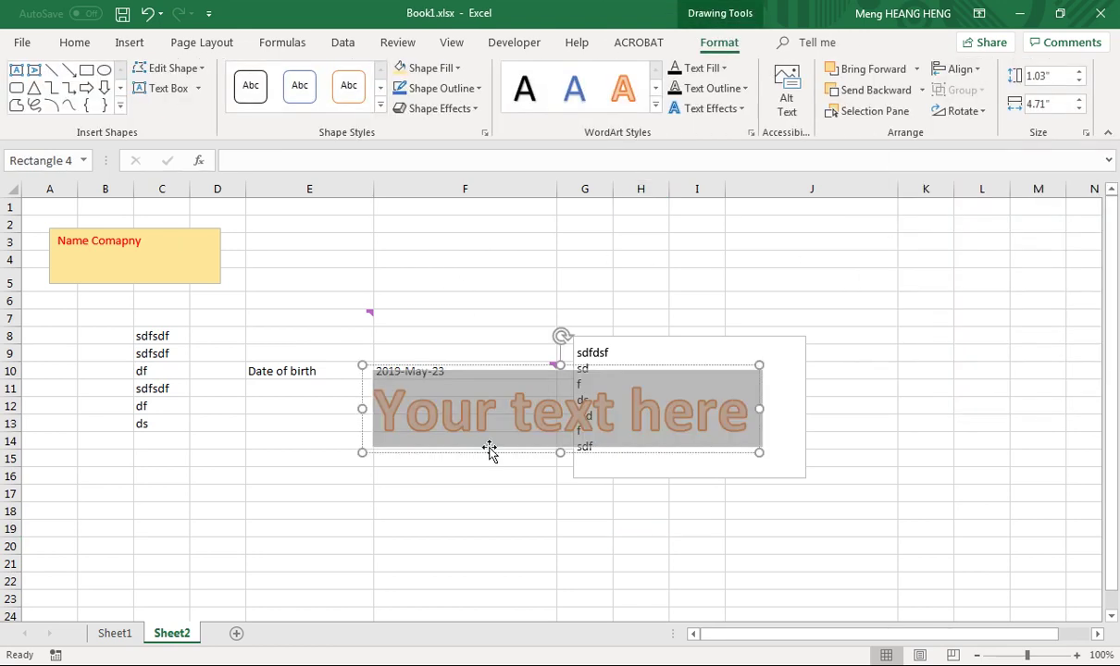
left_click_drag(480, 445, 364, 285)
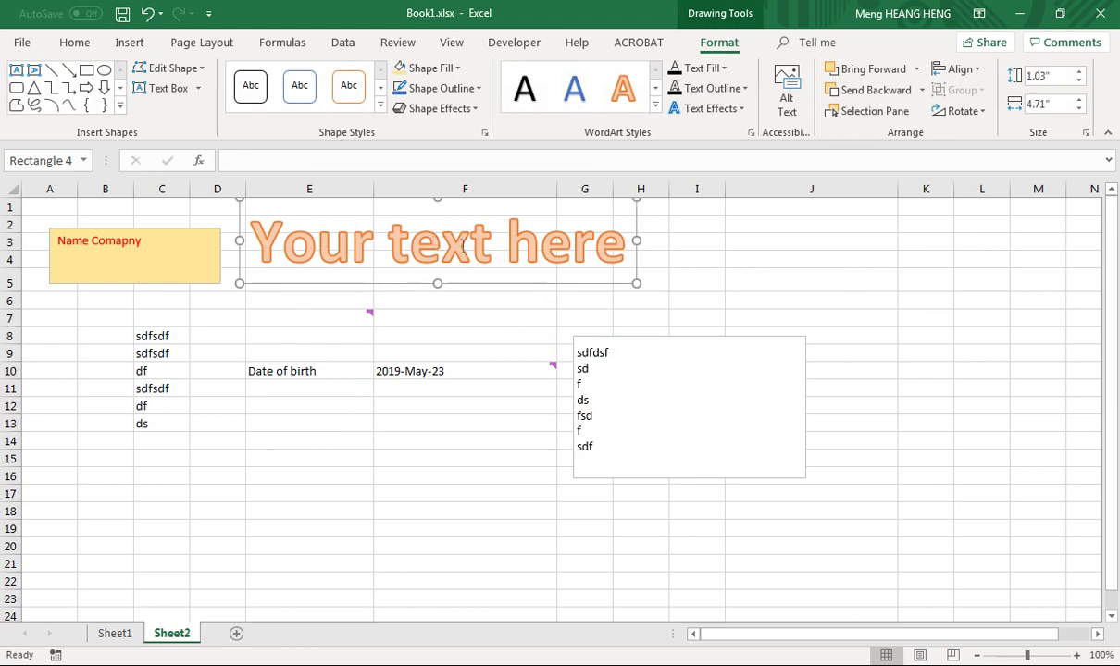
left_click_drag(581, 233, 335, 240)
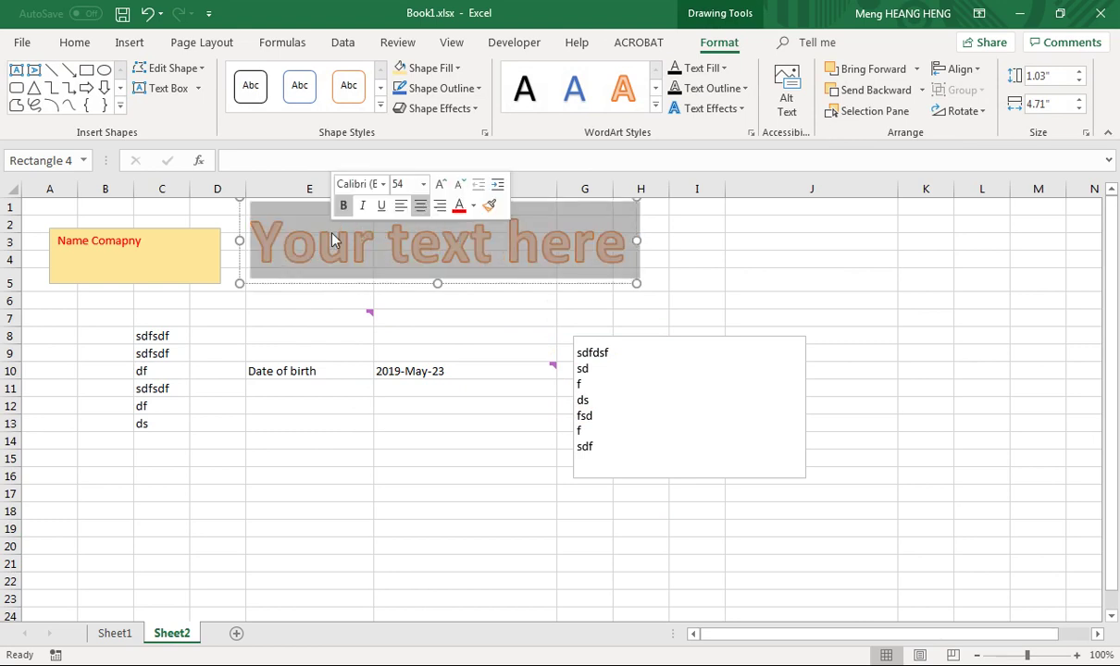
type("Company ")
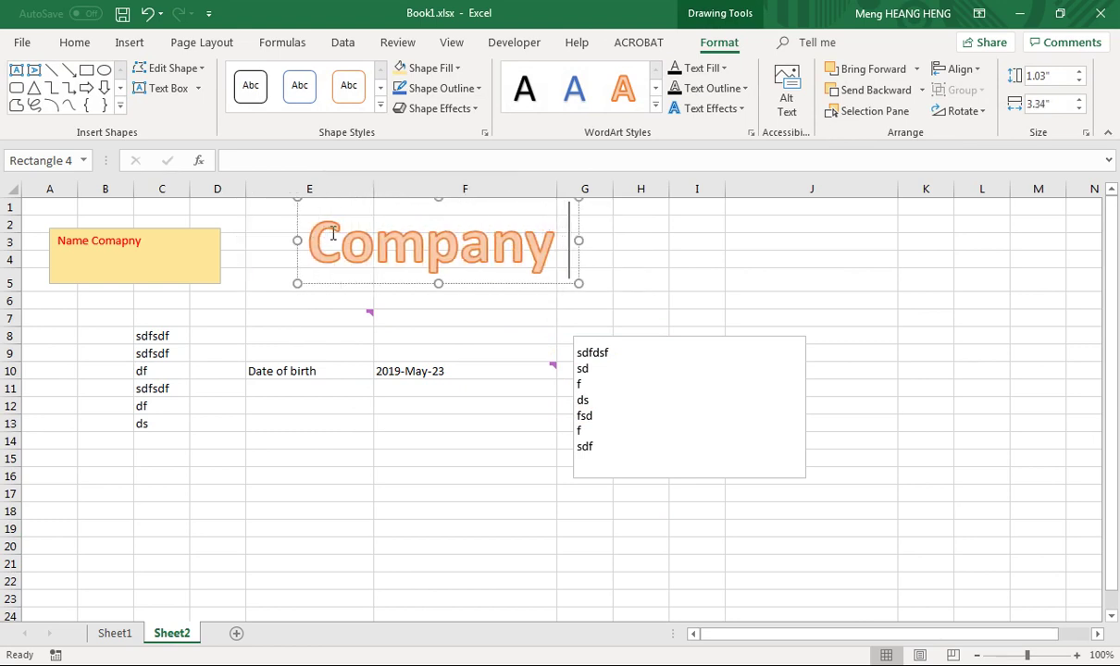
type("Name")
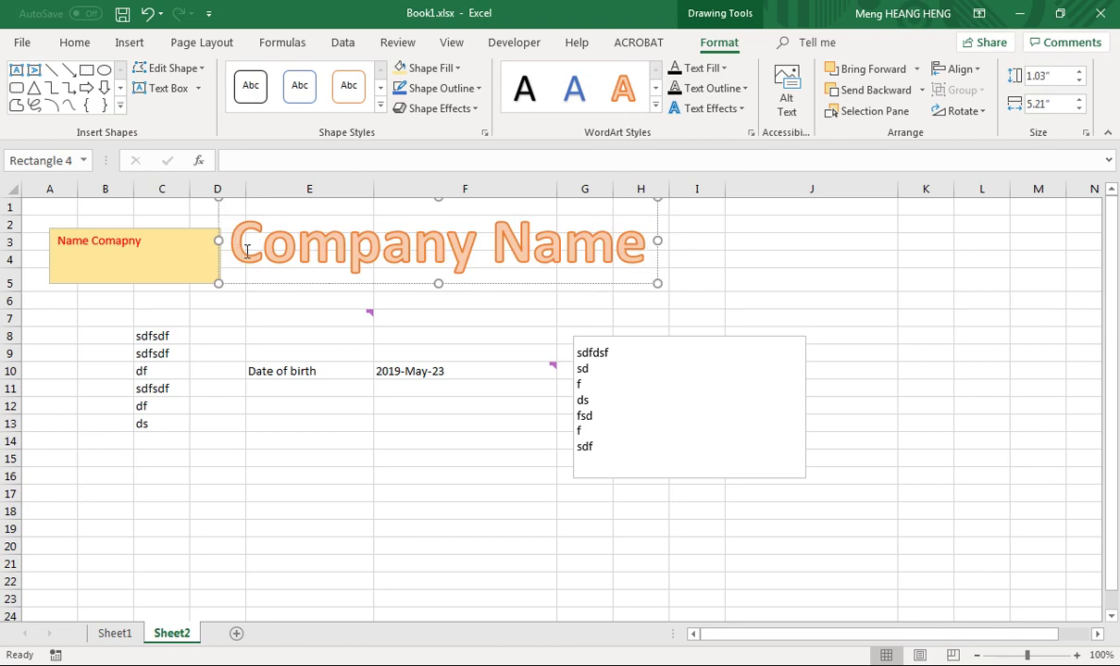
Step: Move the "Company Name" WordArt slightly right and down so it clears the gold text box, and deselect it
left_click(273, 320)
left_click(313, 283)
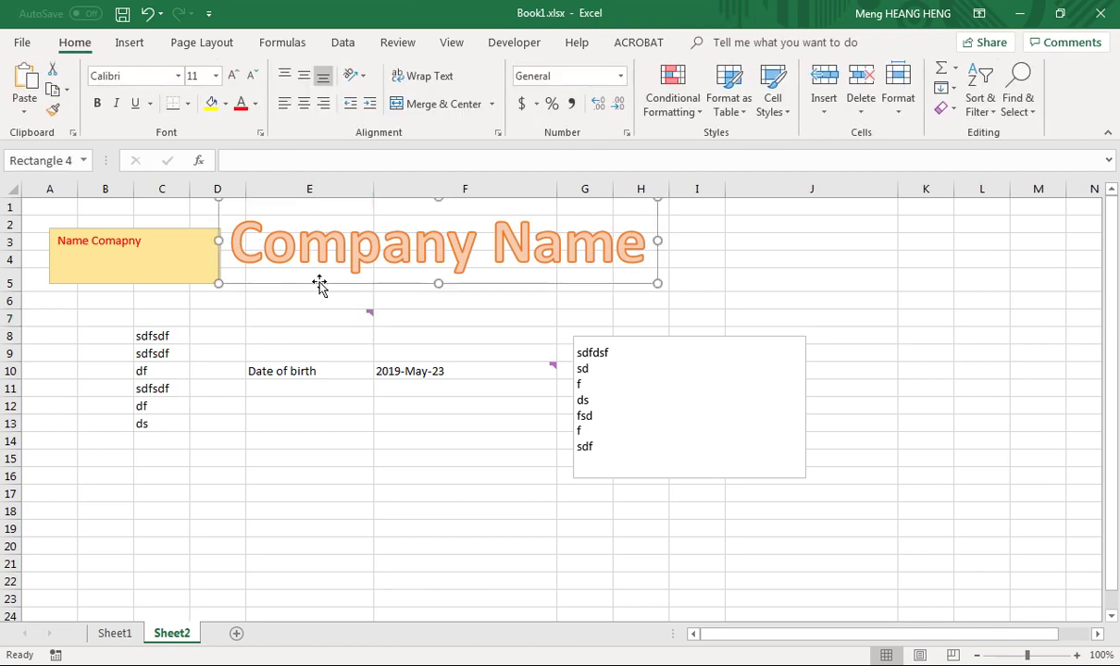
mouse_move(321, 282)
left_mouse_down()
mouse_move(367, 289)
mouse_move(363, 301)
left_mouse_up()
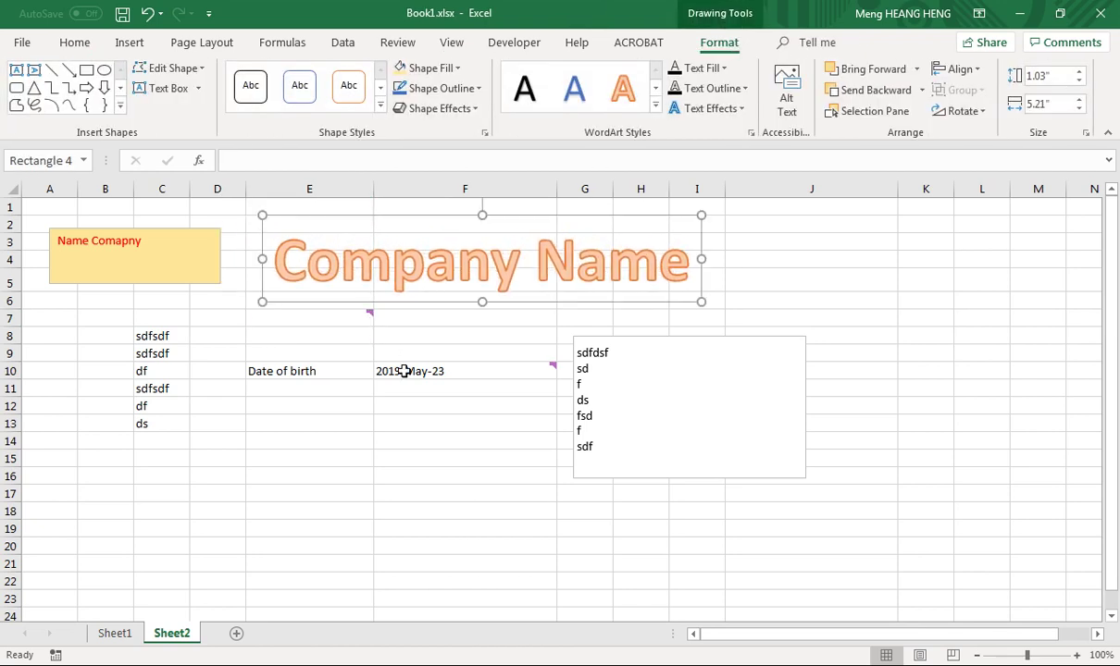
left_click(447, 510)
left_click(817, 309)
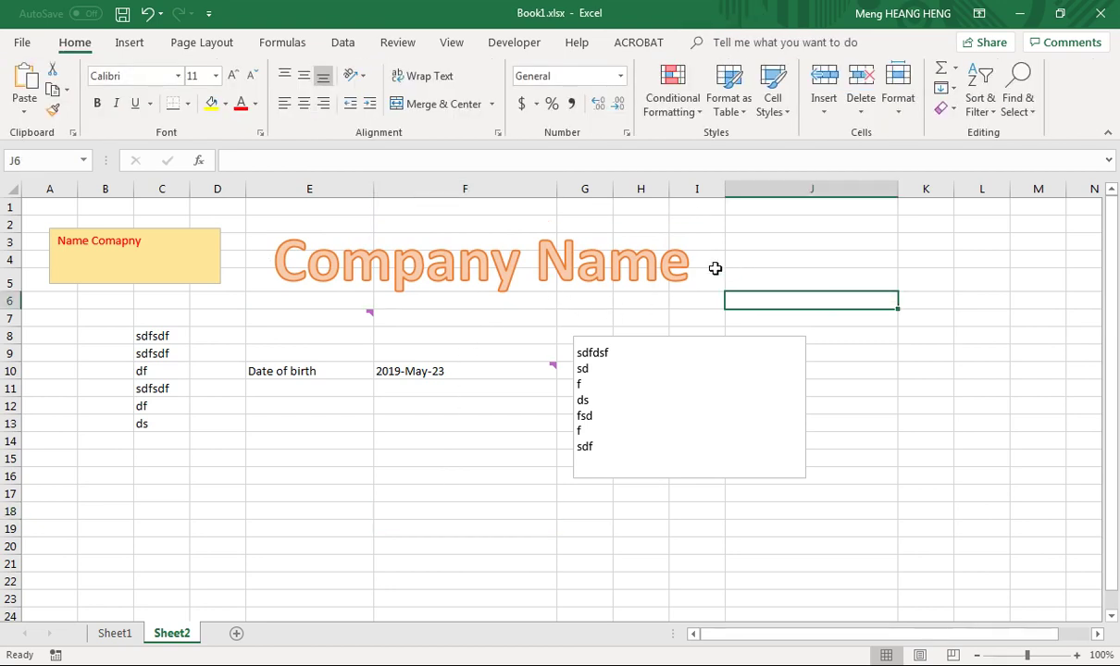
Step: Apply a solid blue shape fill to the "Company Name" WordArt and deselect it
left_click(659, 255)
left_click(407, 304)
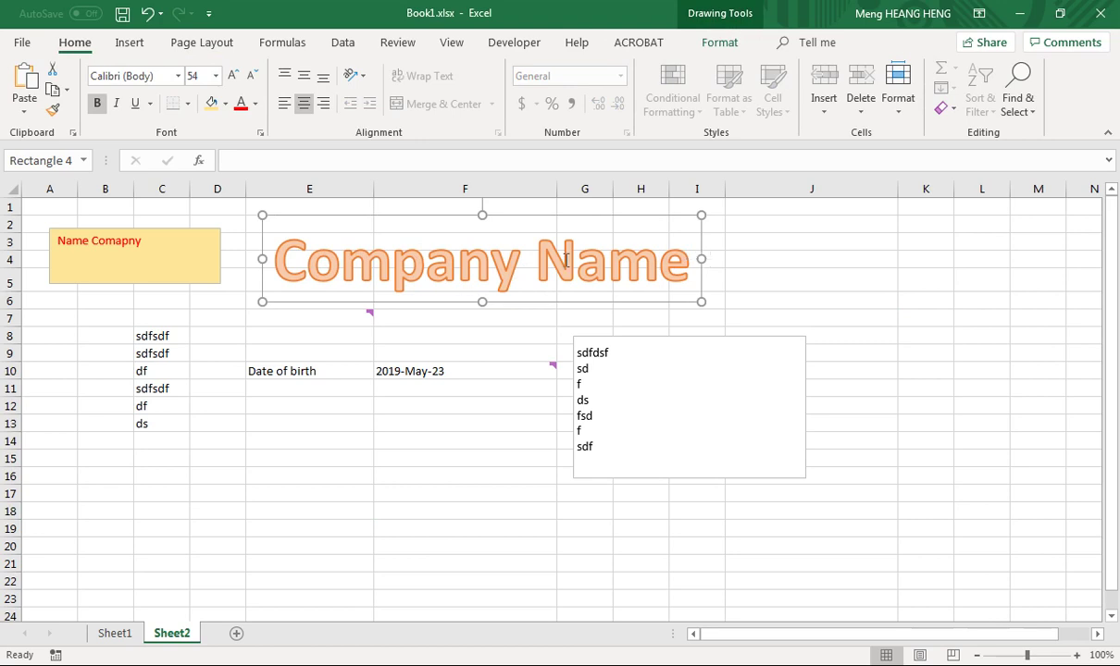
right_click(544, 301)
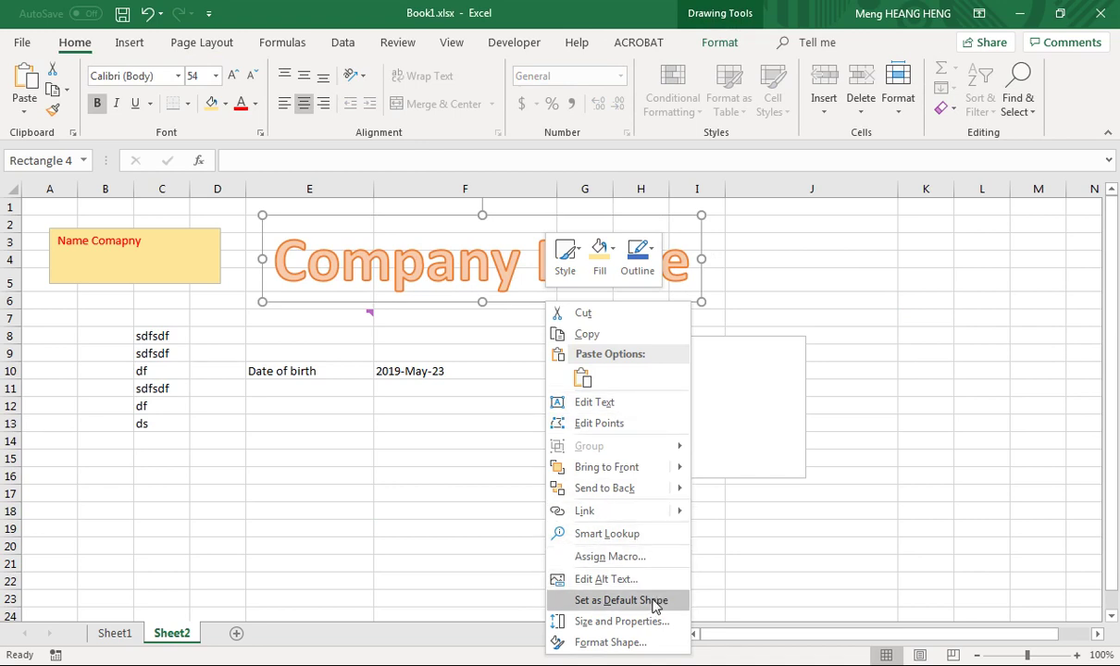
left_click(647, 642)
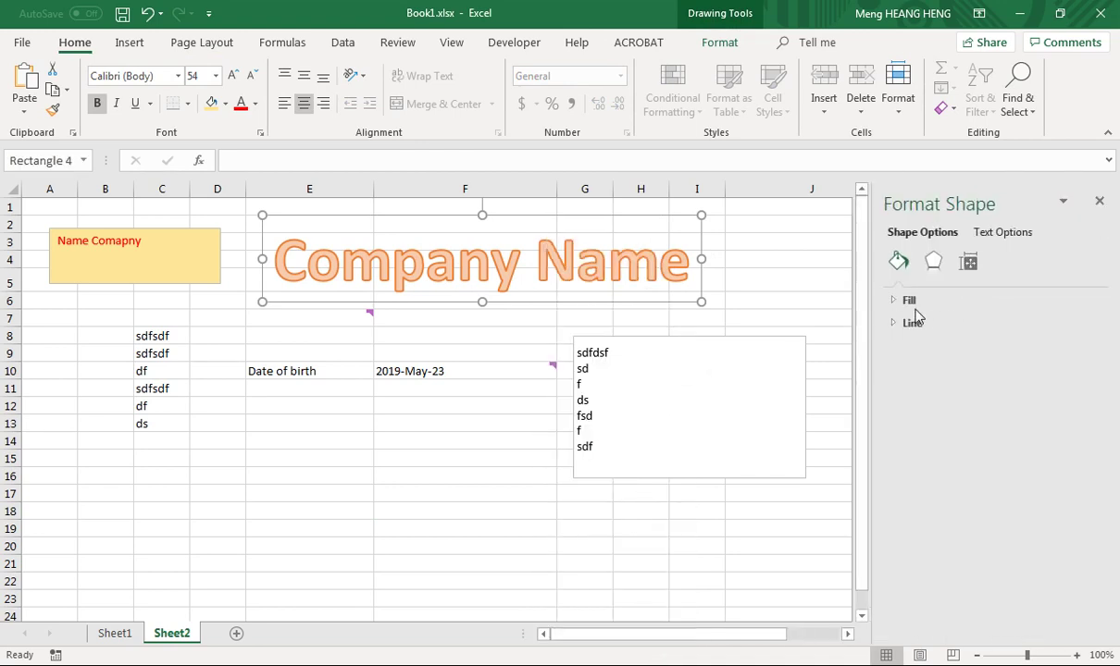
left_click(903, 301)
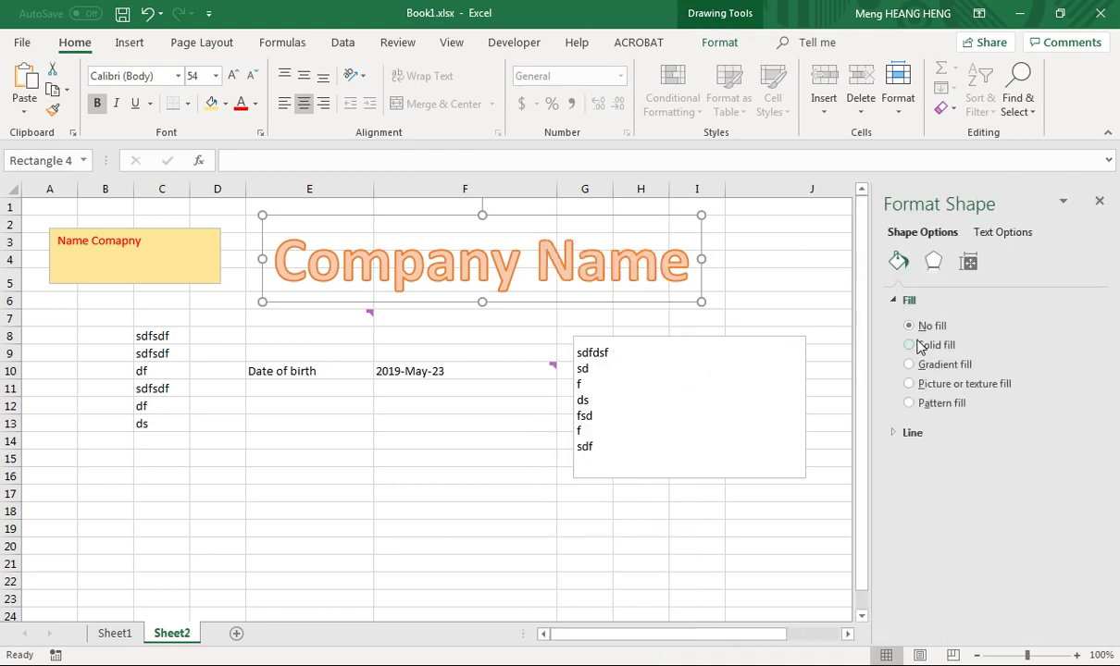
left_click(917, 346)
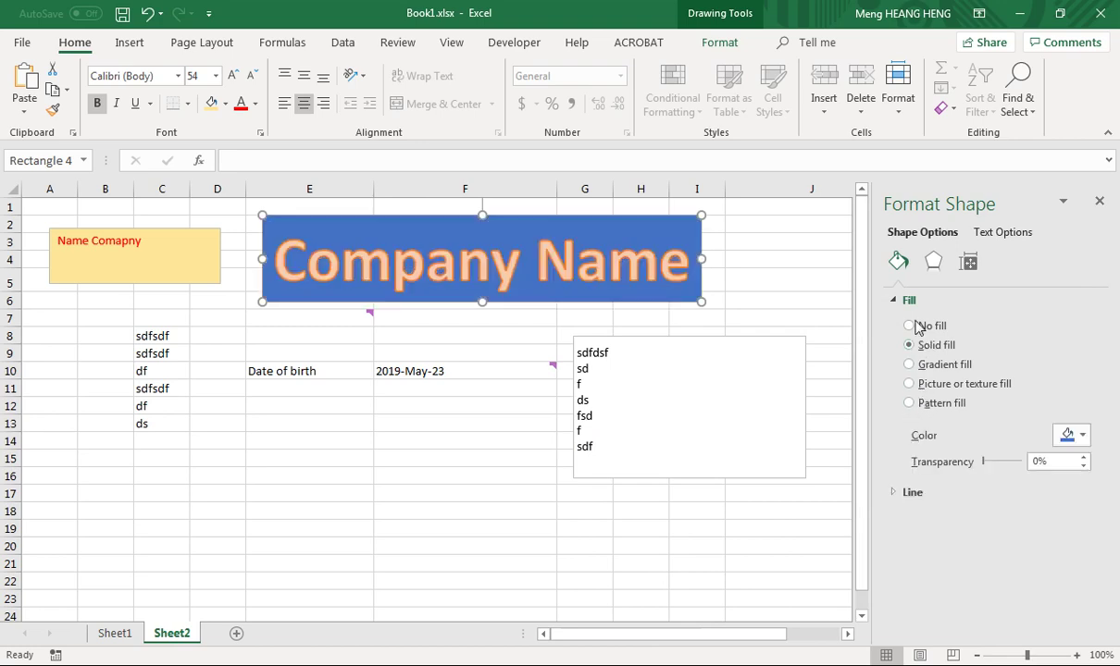
left_click(731, 298)
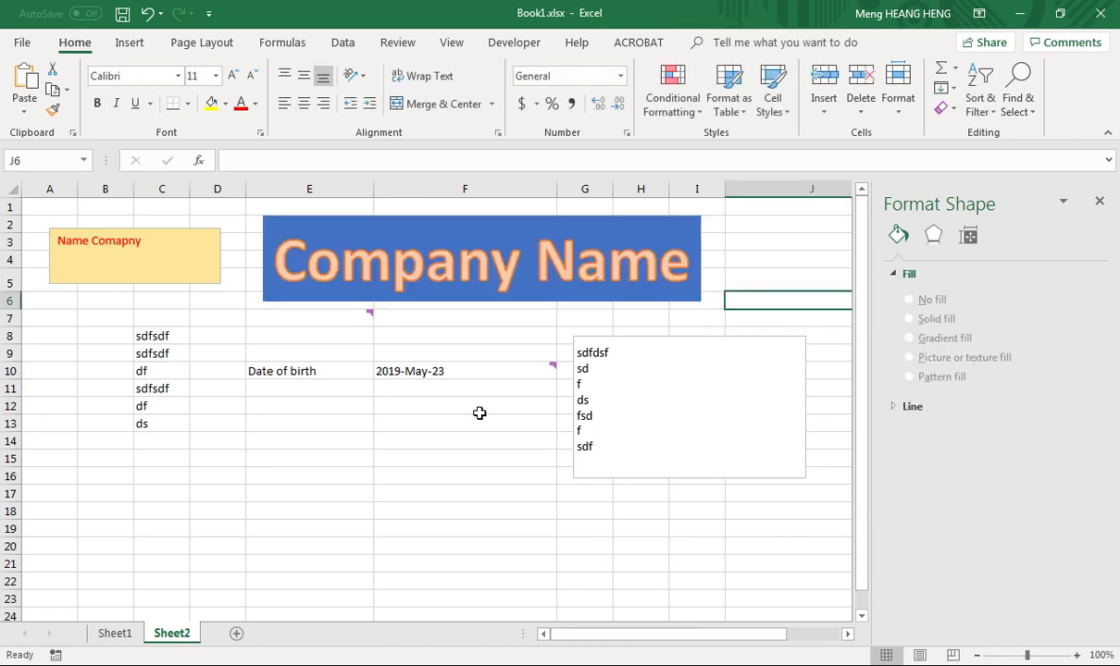
left_click(465, 514)
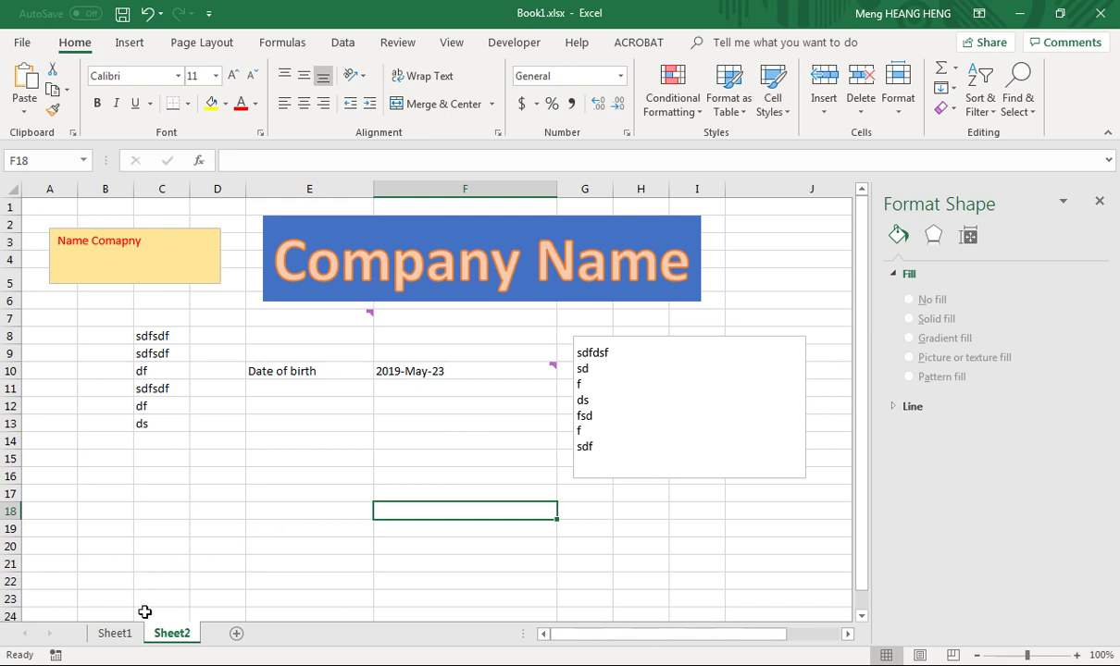
Step: Check the topic list on Sheet1, closing the Format Shape pane there, and return to Sheet2
left_click(128, 635)
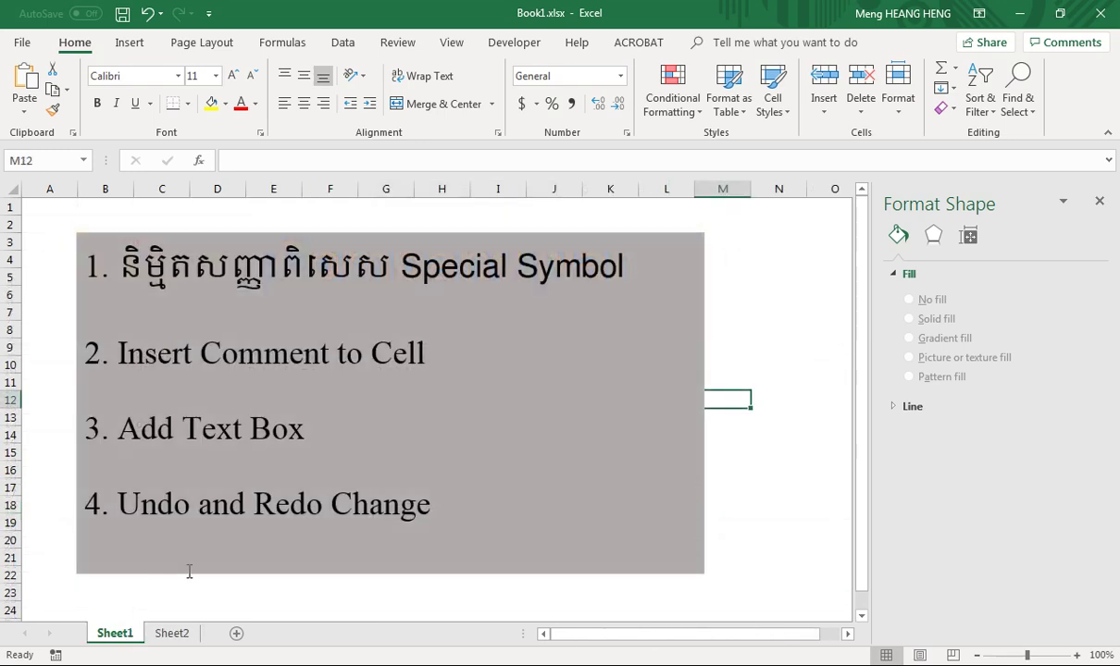
left_click(794, 441)
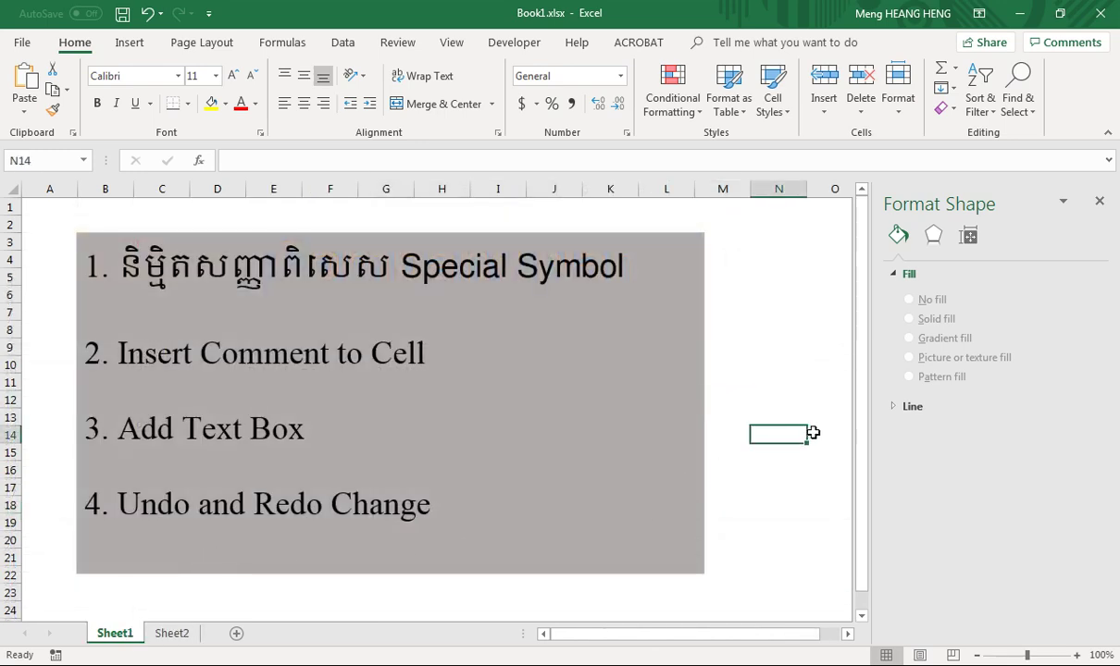
left_click(1100, 202)
left_click(757, 311)
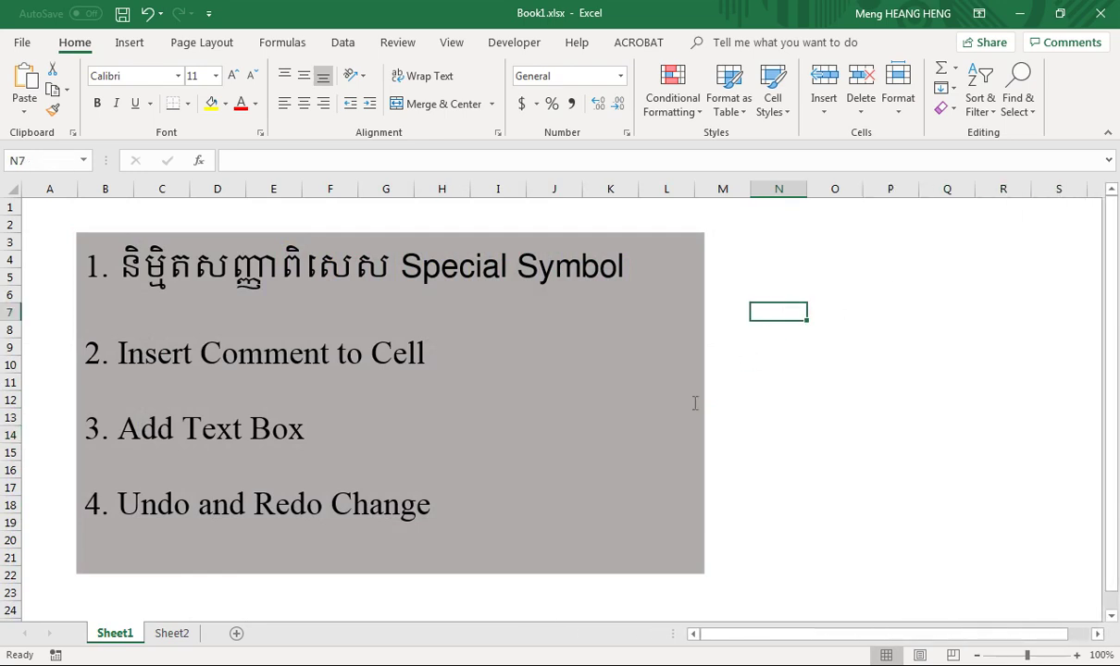
left_click(174, 633)
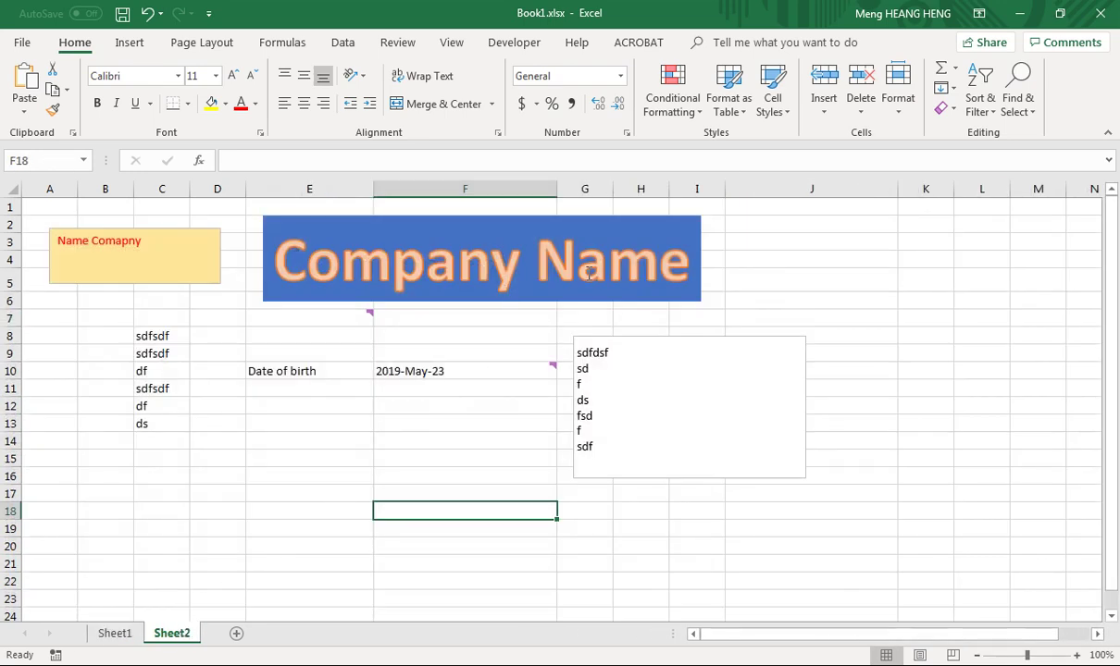
Step: Undo the WordArt changes one by one, from the blue fill back through its insertion
left_click(148, 15)
left_click(149, 15)
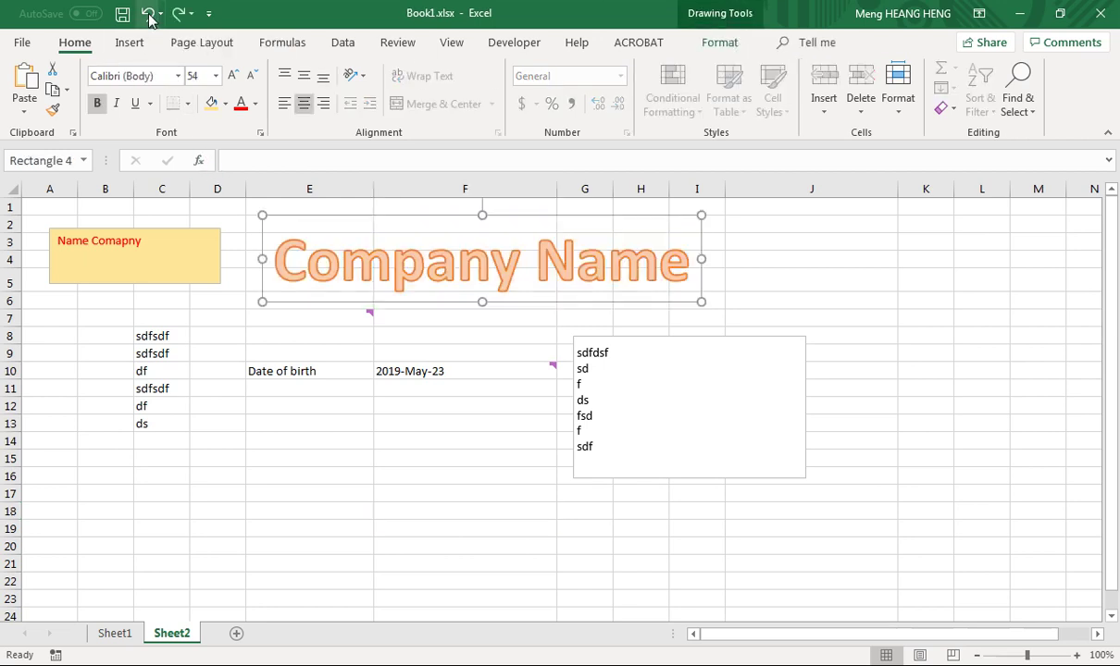
left_click(148, 15)
left_click(148, 15)
left_click(148, 15)
left_click(148, 15)
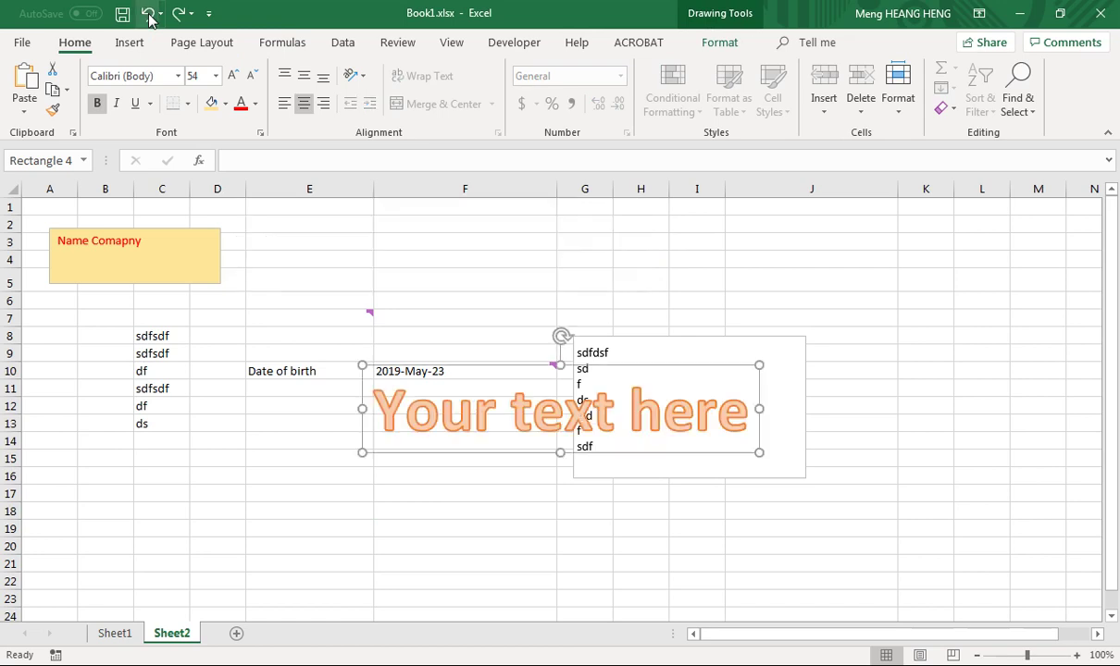
left_click(148, 15)
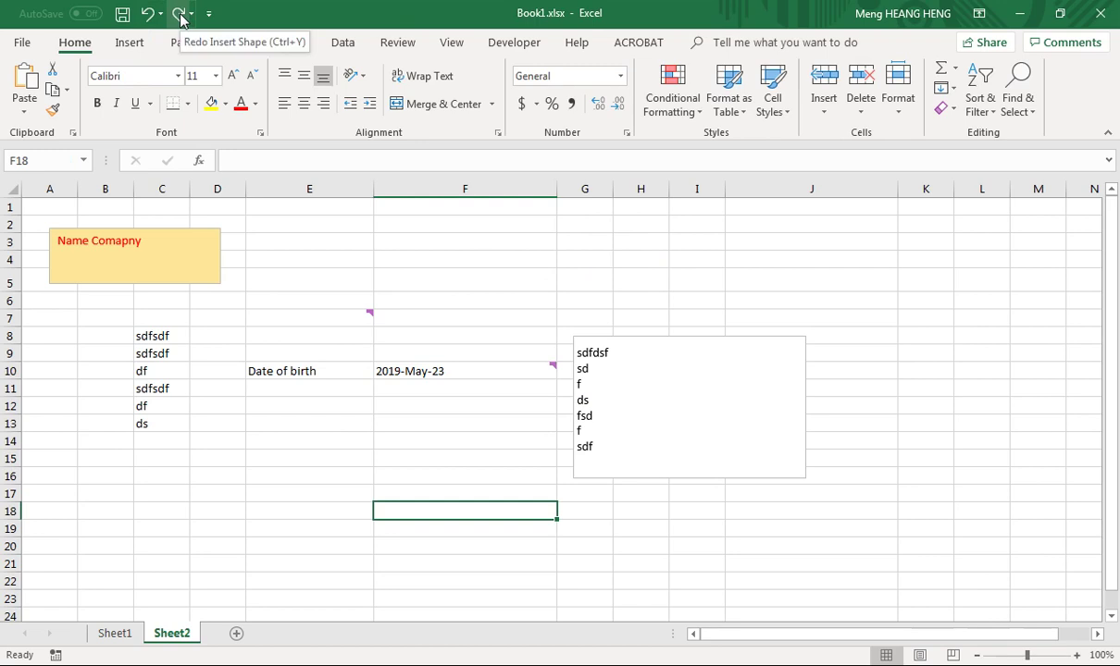
Step: Redo all the undone WordArt changes, from its insertion through the blue fill, and deselect it
left_click(181, 15)
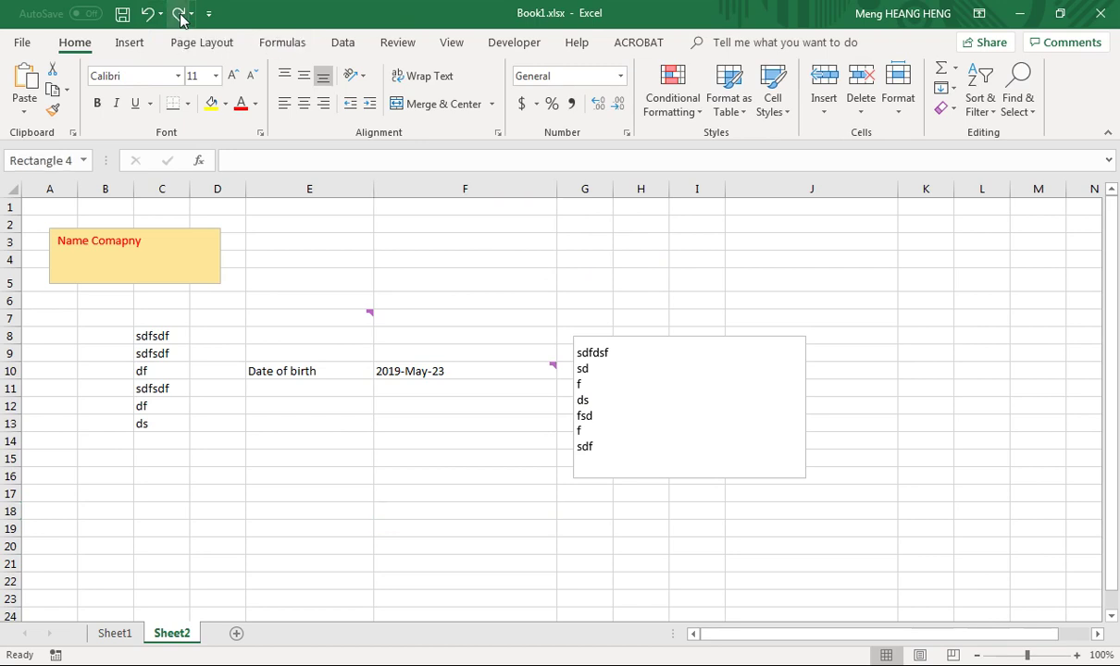
left_click(180, 15)
left_click(180, 14)
left_click(181, 14)
left_click(181, 15)
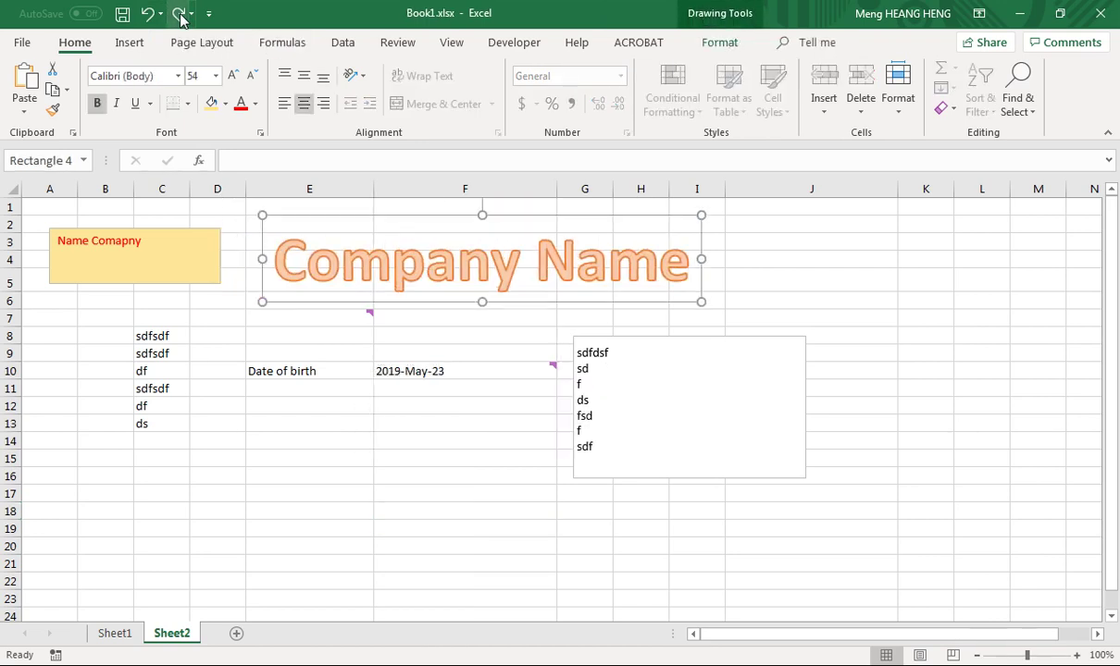
left_click(180, 15)
left_click(400, 490)
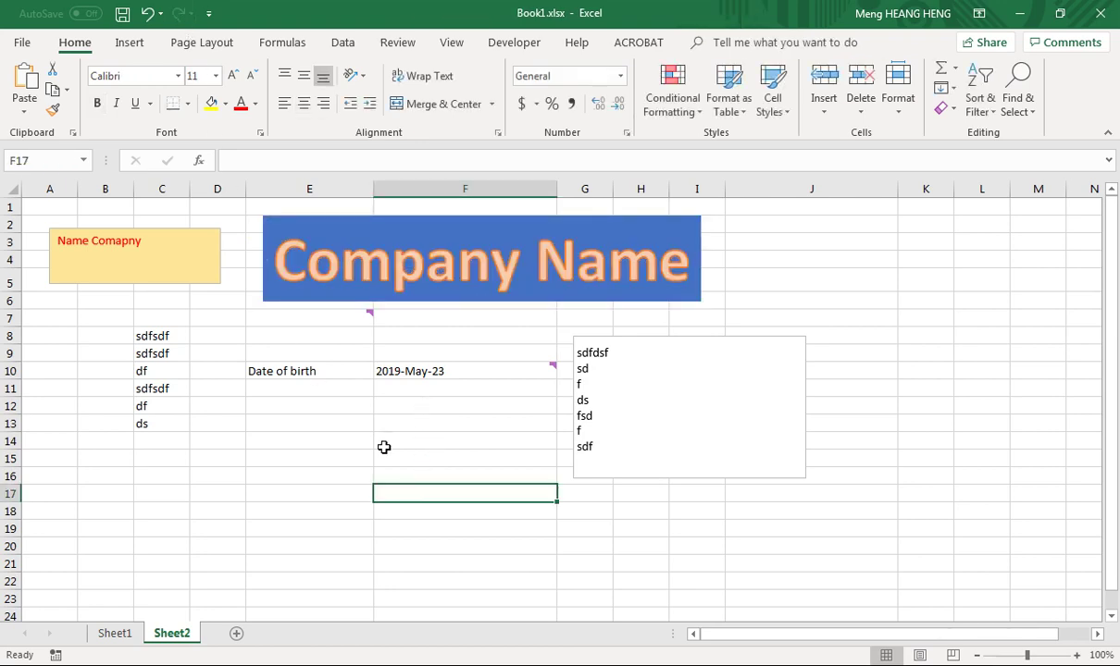
Step: Enter "now I add some text here" in cell D17 on Sheet2
left_click(215, 492)
type("n")
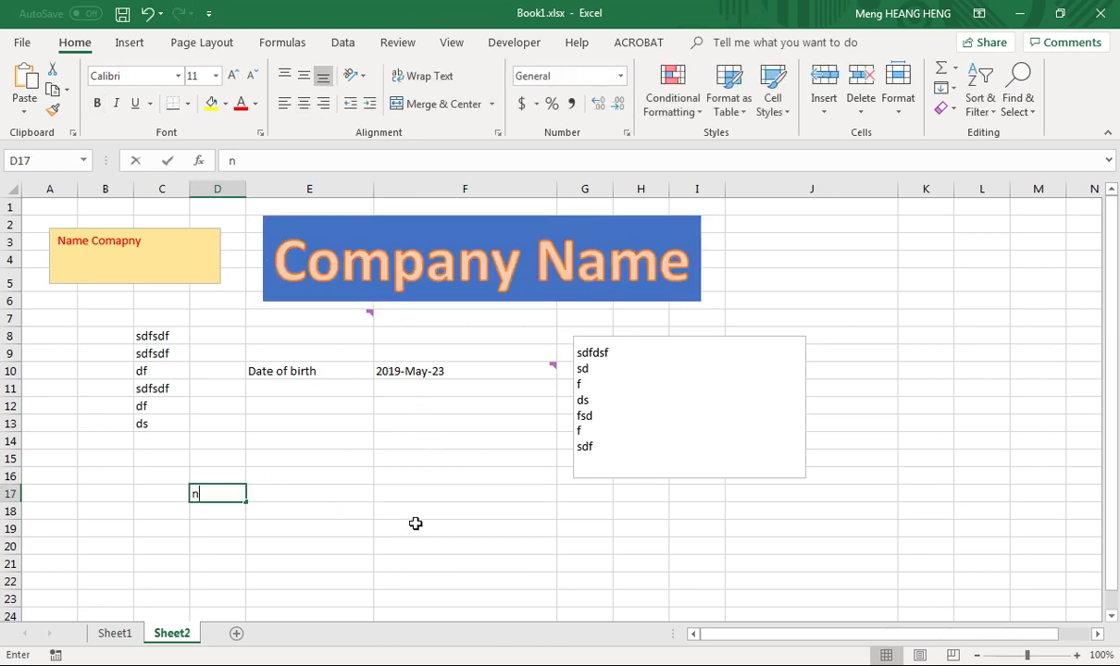
type("ow I add s")
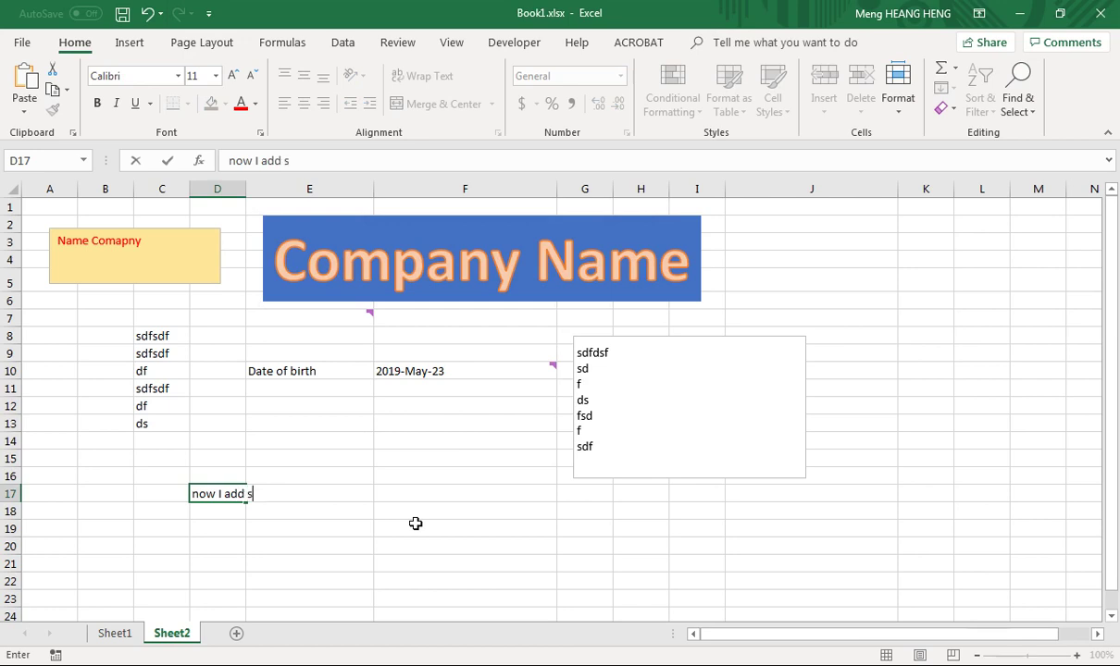
type("ome text")
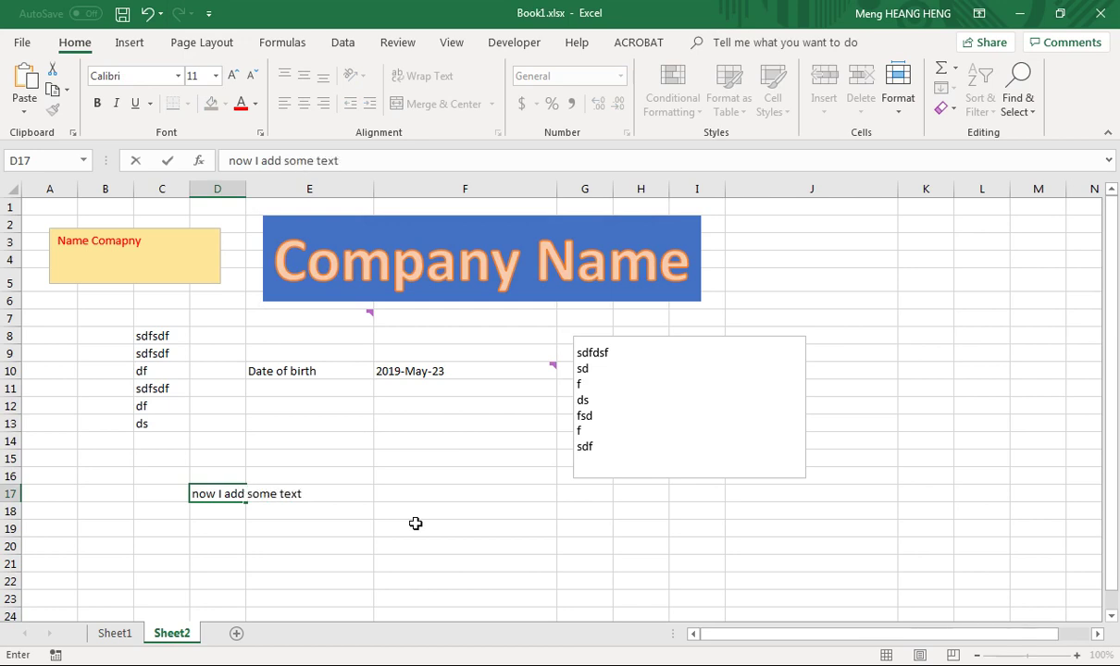
type(" here")
key("Return")
key("Return")
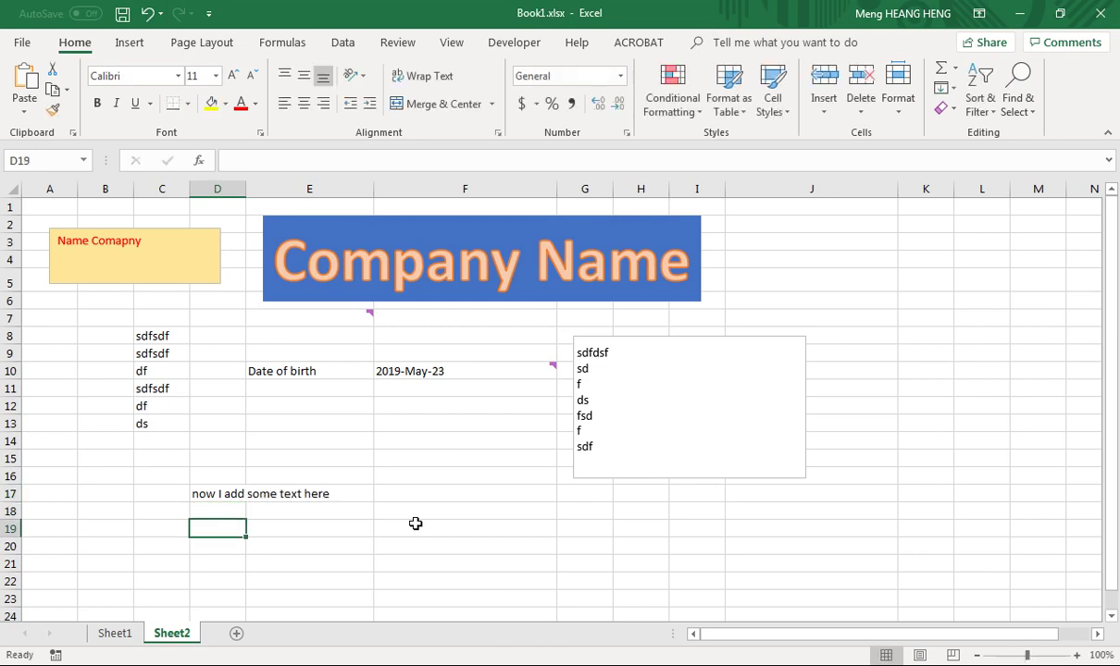
Step: Enter the numbers 1111, 111 and 222 in cells D19 to D21
type("1111")
key("Return")
type("111")
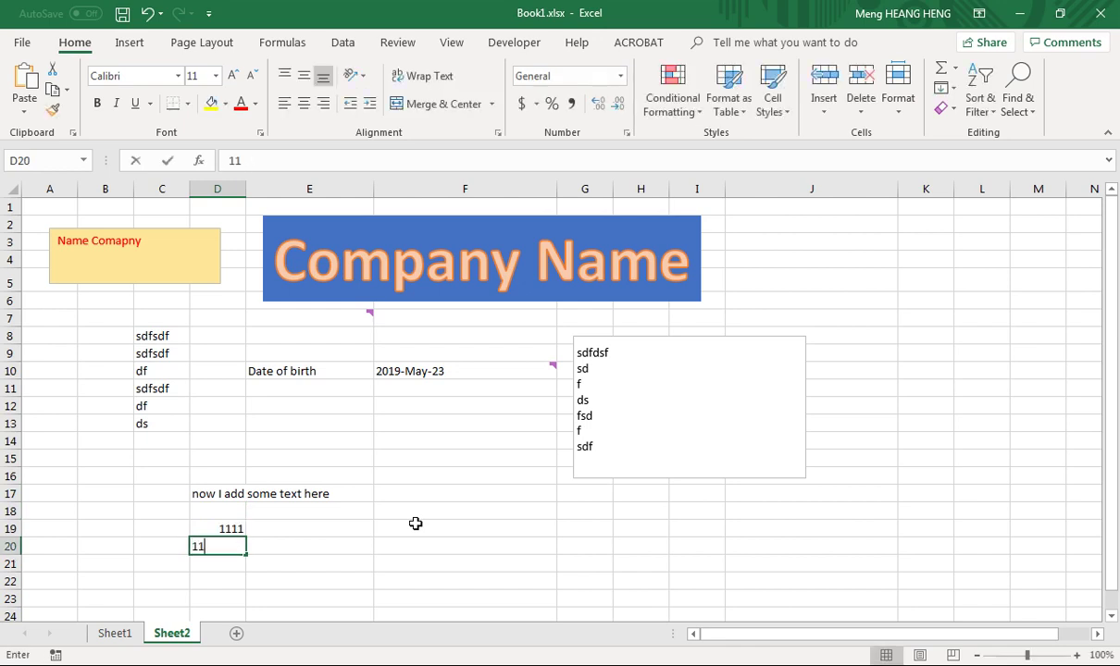
key("Return")
type("222")
key("Return")
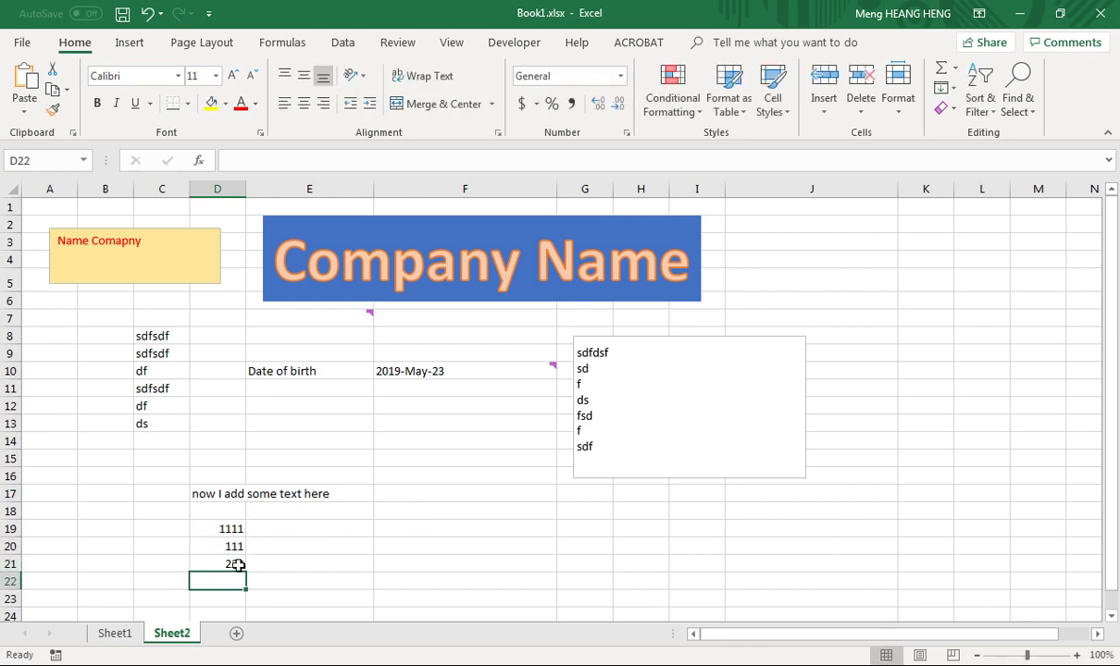
Step: Undo the four column D entries one by one, from 222 in D21 back through the text in D17
left_click(223, 493)
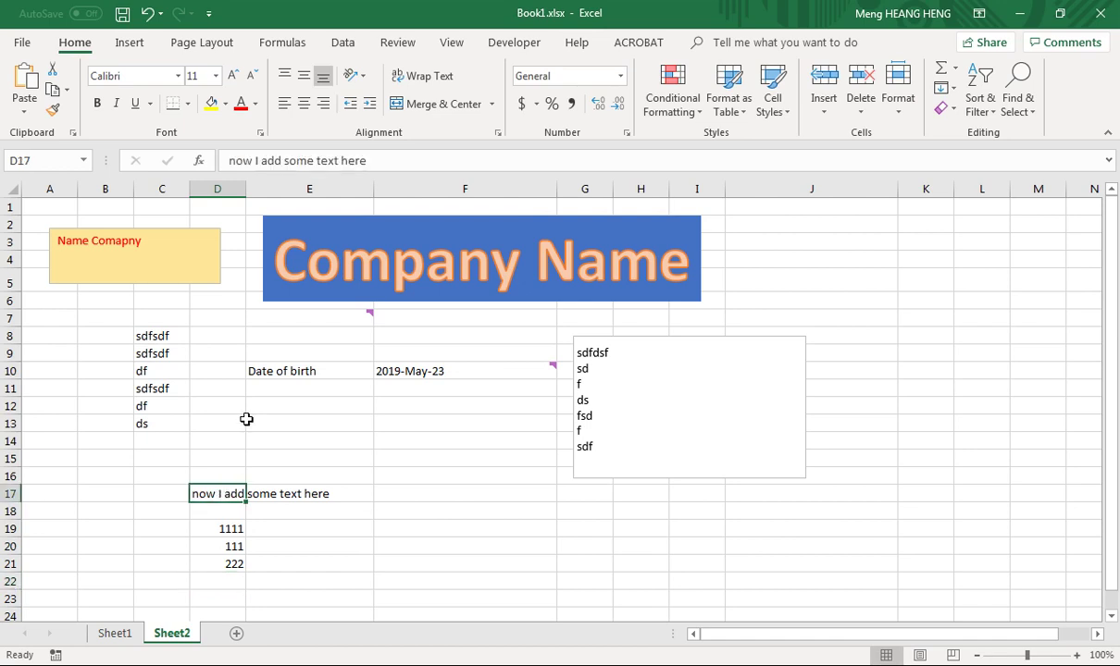
left_click(147, 14)
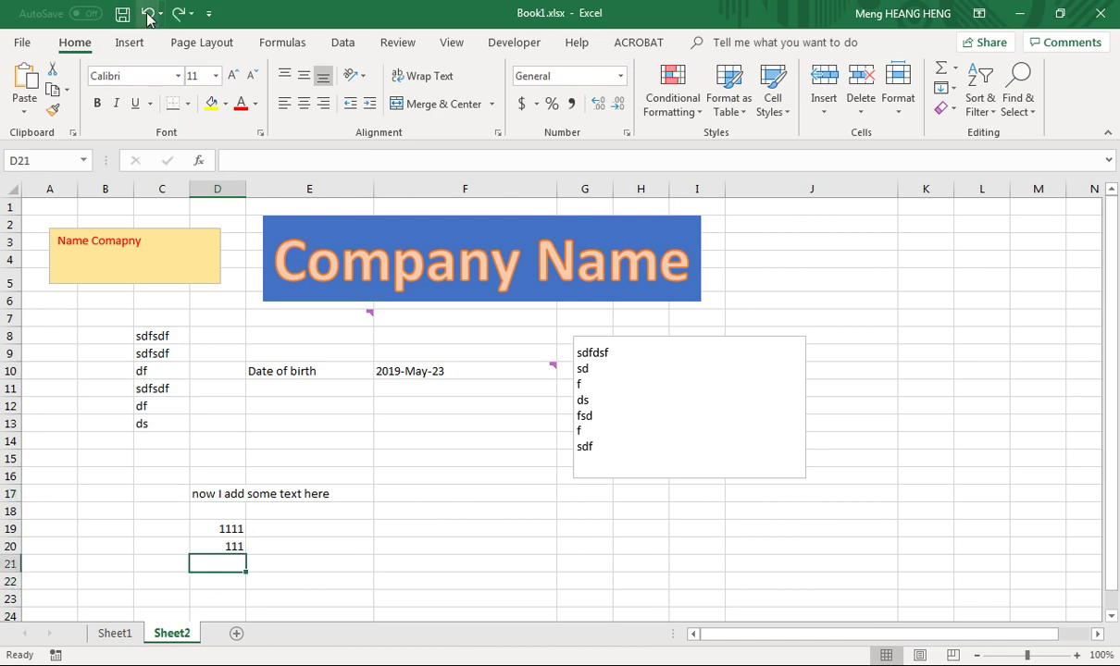
left_click(147, 14)
left_click(147, 14)
left_click(147, 14)
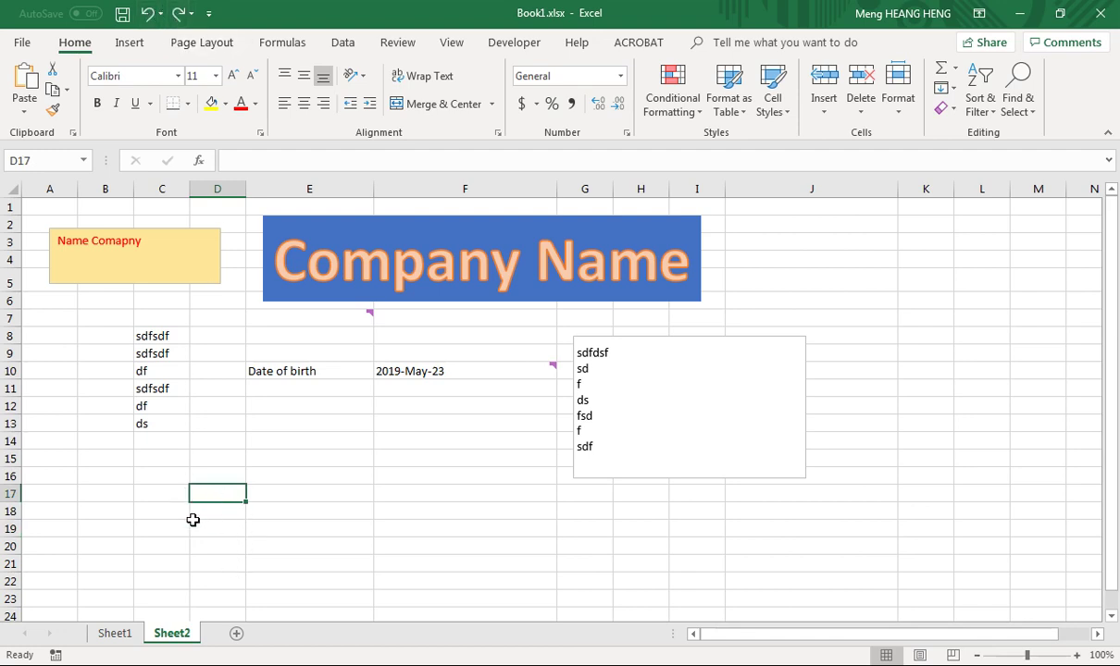
Step: Redo the four undone column D entries and save the workbook
left_click(176, 13)
left_click(176, 13)
left_click(176, 13)
left_click(176, 13)
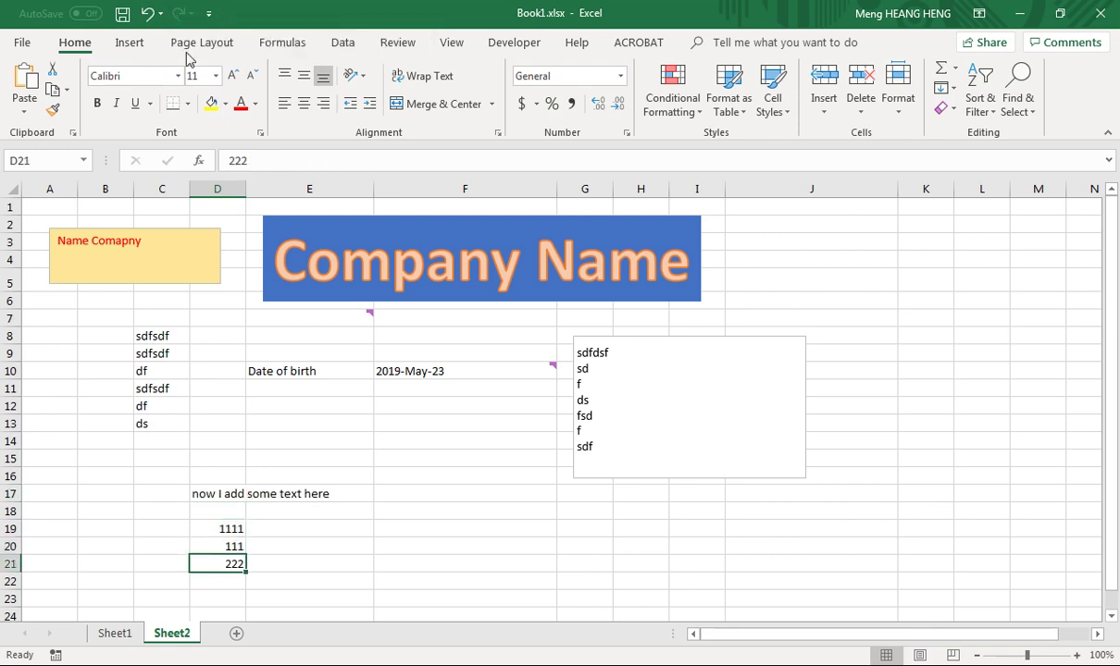
left_click(329, 545)
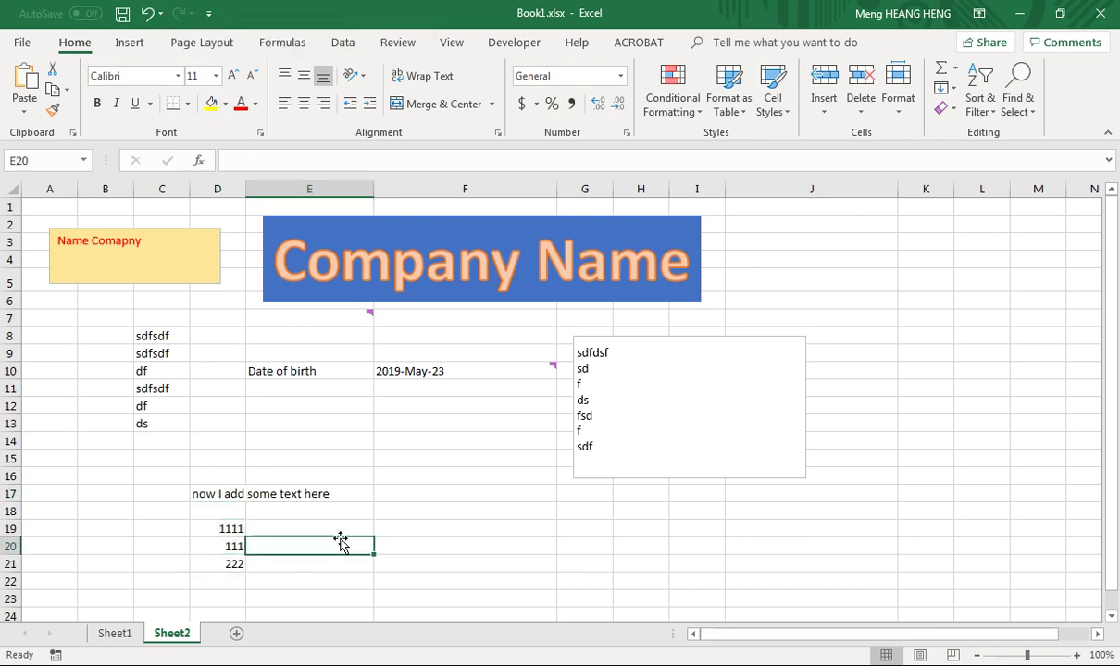
left_click(123, 16)
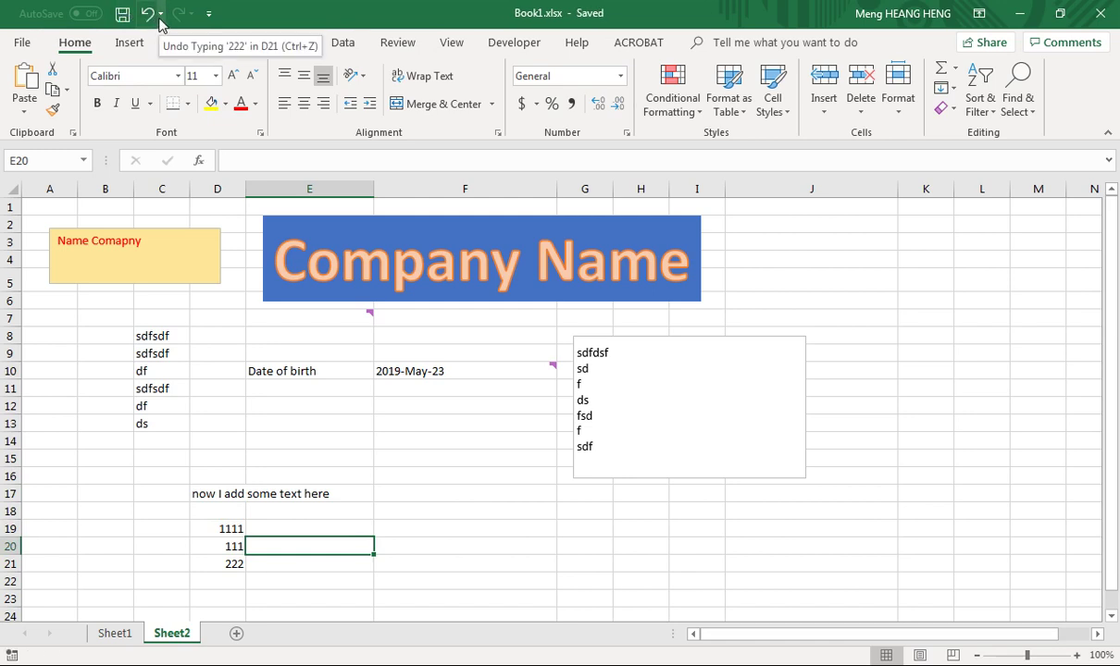
Step: Undo the 222 and 111 entries together from the undo history, and all actions from 1111 back through the first listed text box insertion
left_click(160, 14)
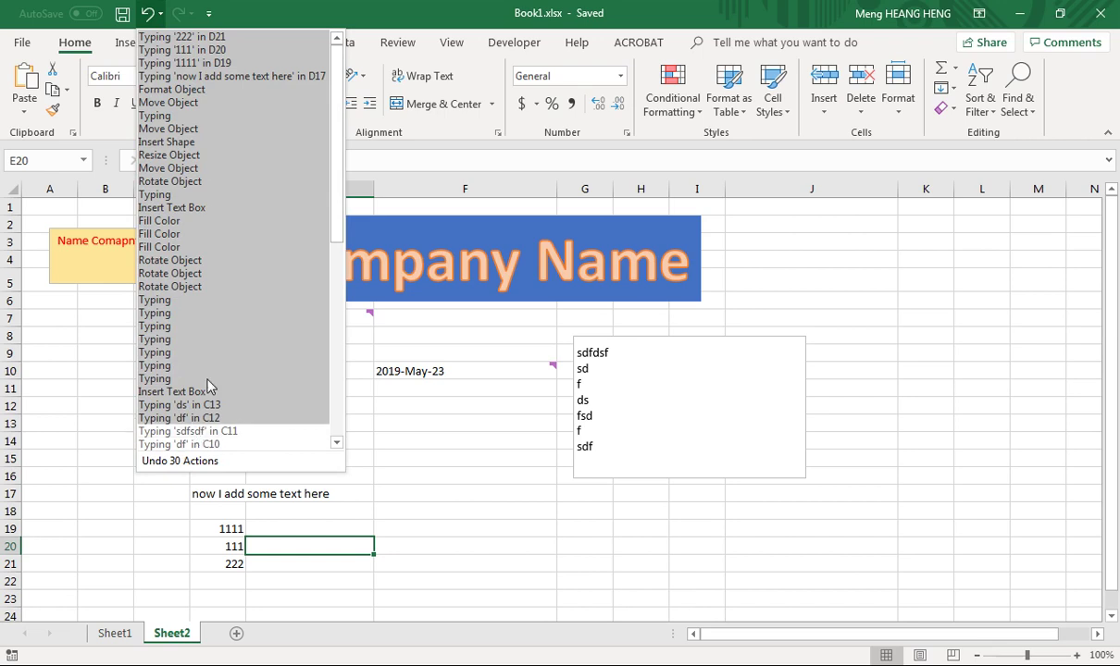
left_click(232, 52)
left_click(160, 14)
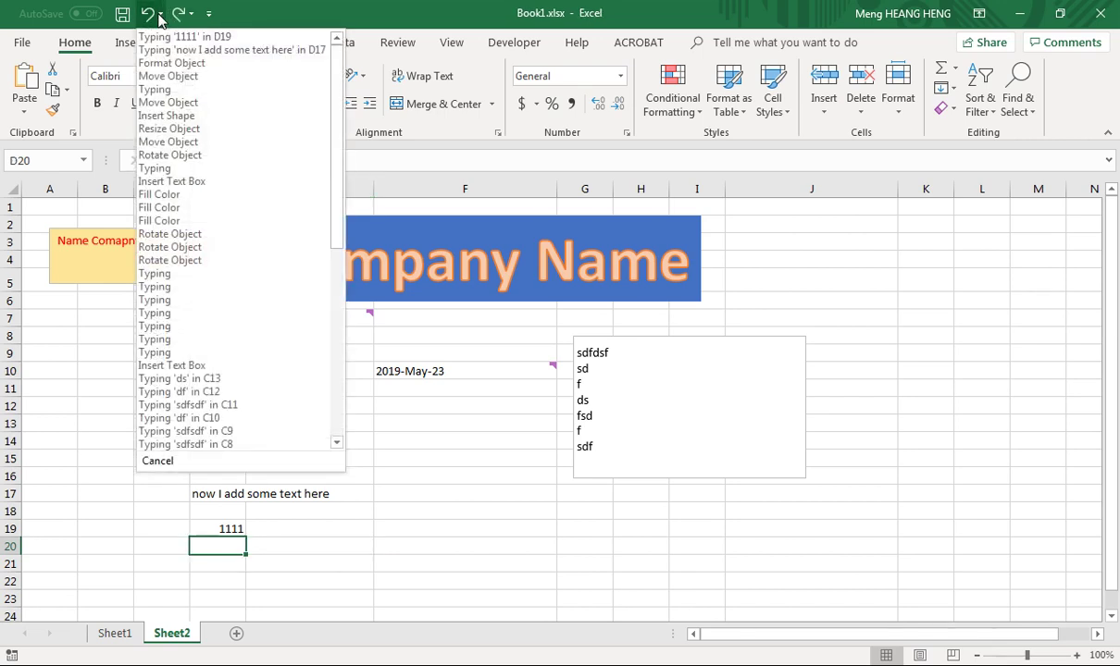
left_click(197, 366)
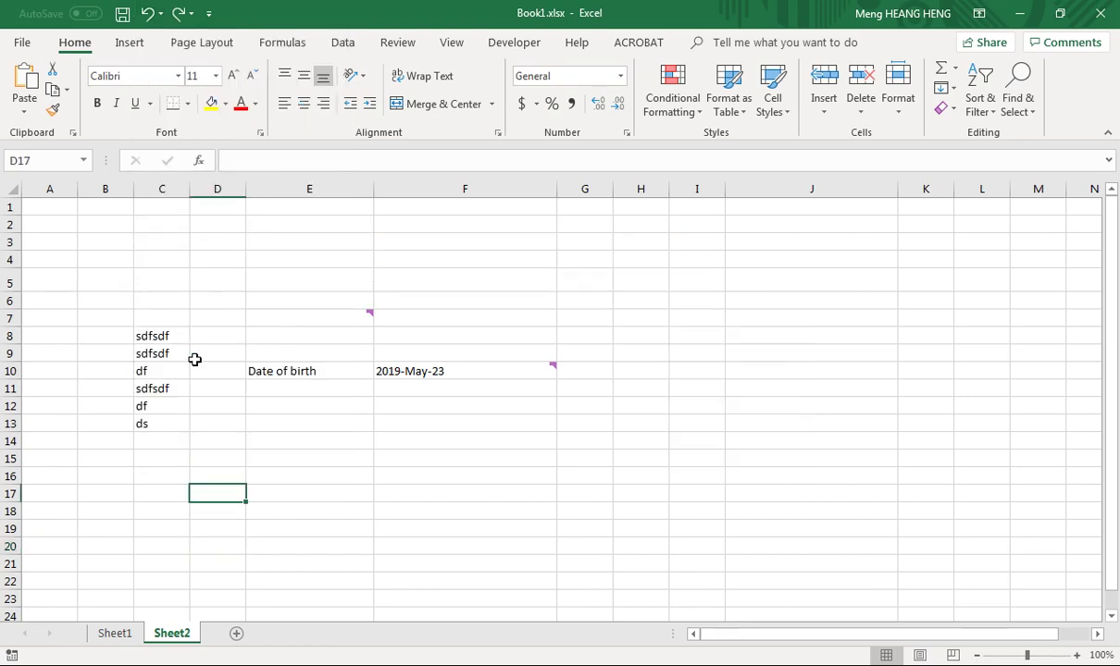
Step: Undo in one go all actions from the 'ds' entry in C13 back through the symbol entry in F5:J5
left_click(159, 14)
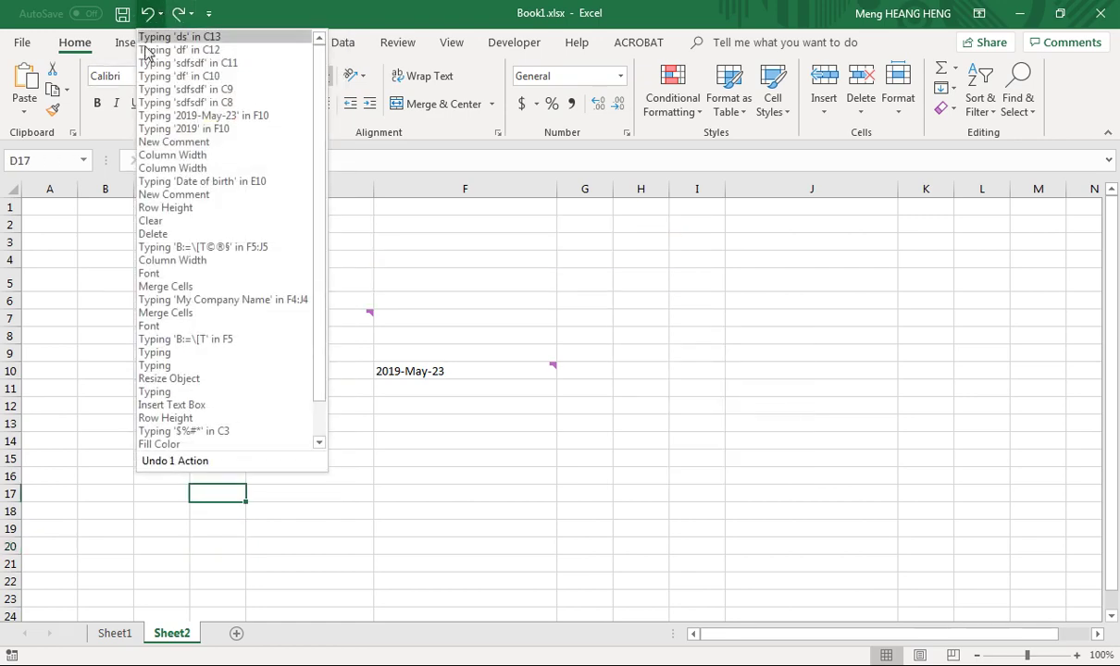
scroll(208, 347, "down", 1)
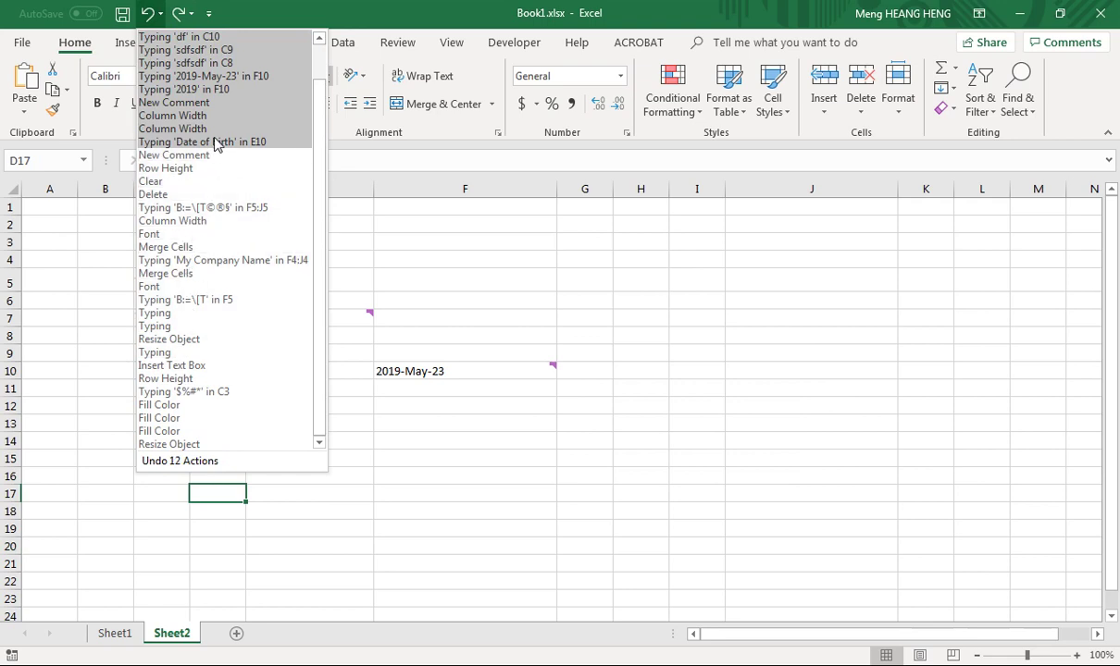
left_click(220, 216)
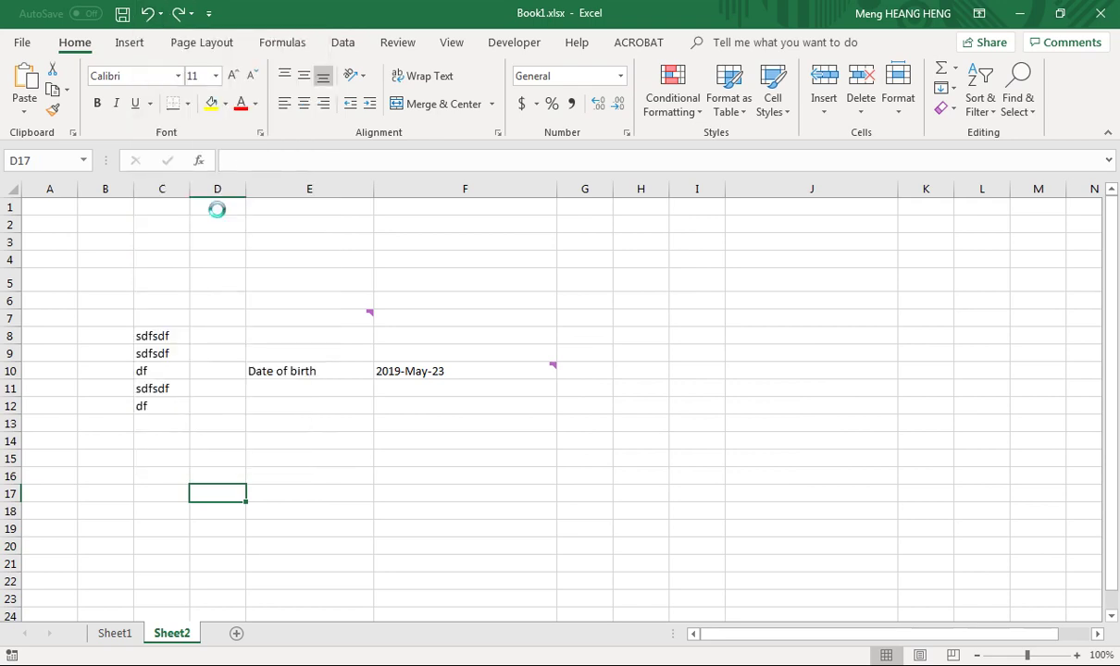
Step: Undo the column J width change and the font change on the "My Company Name" heading one at a time
left_click(598, 407)
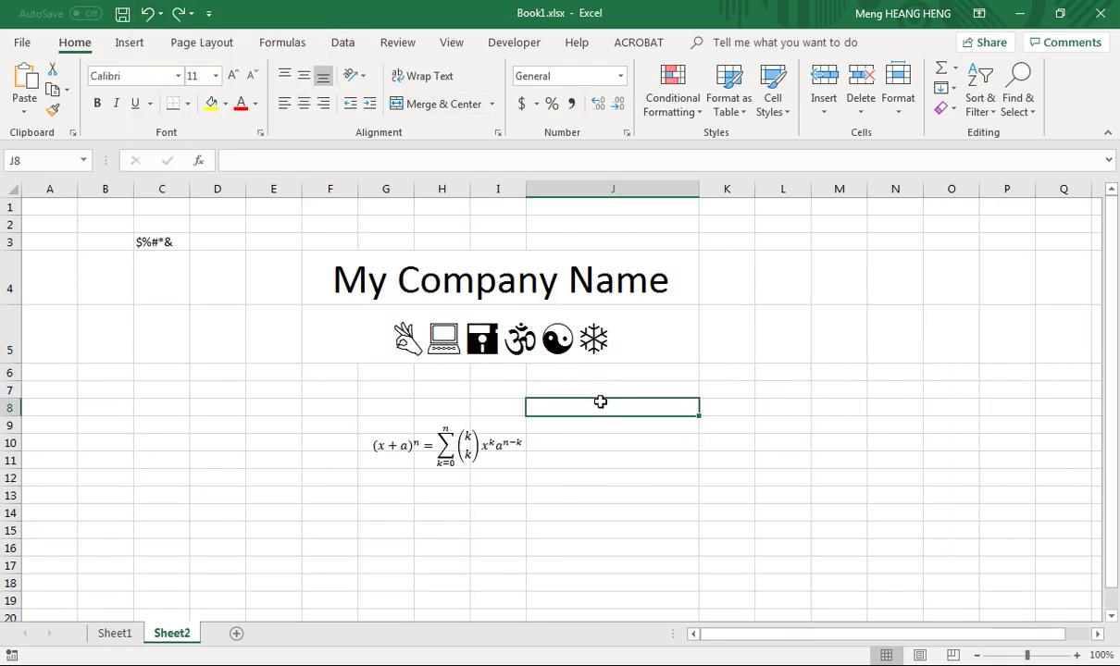
left_click(146, 14)
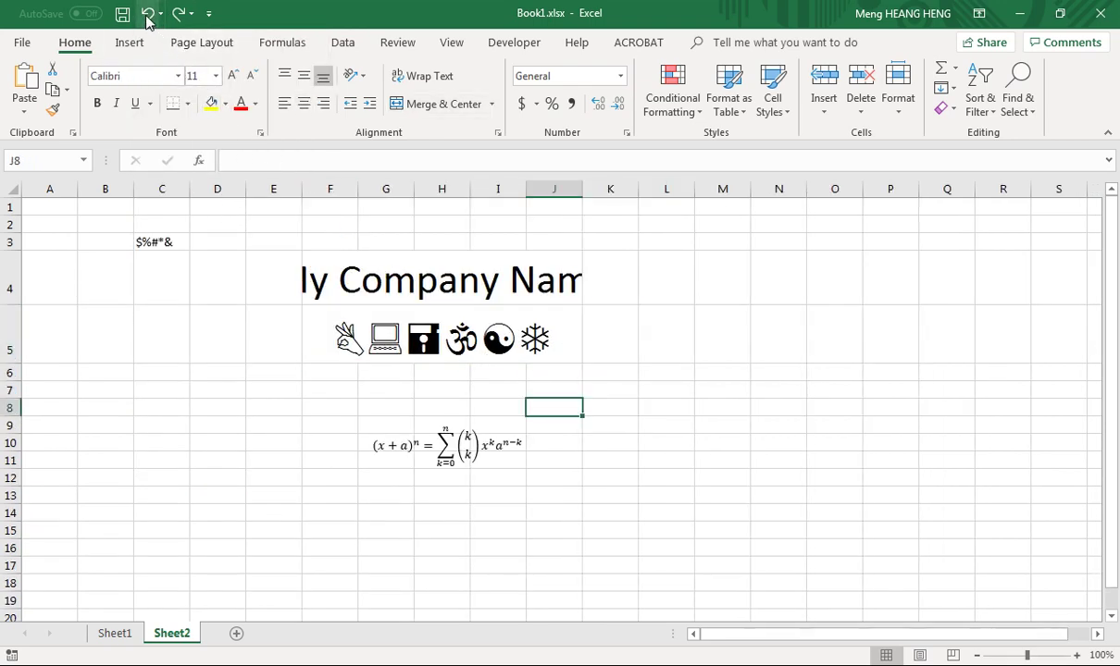
left_click(146, 14)
Step: Undo all remaining actions in one go, from the heading's cell merge back through the first object resize, and check Sheet2
left_click(160, 14)
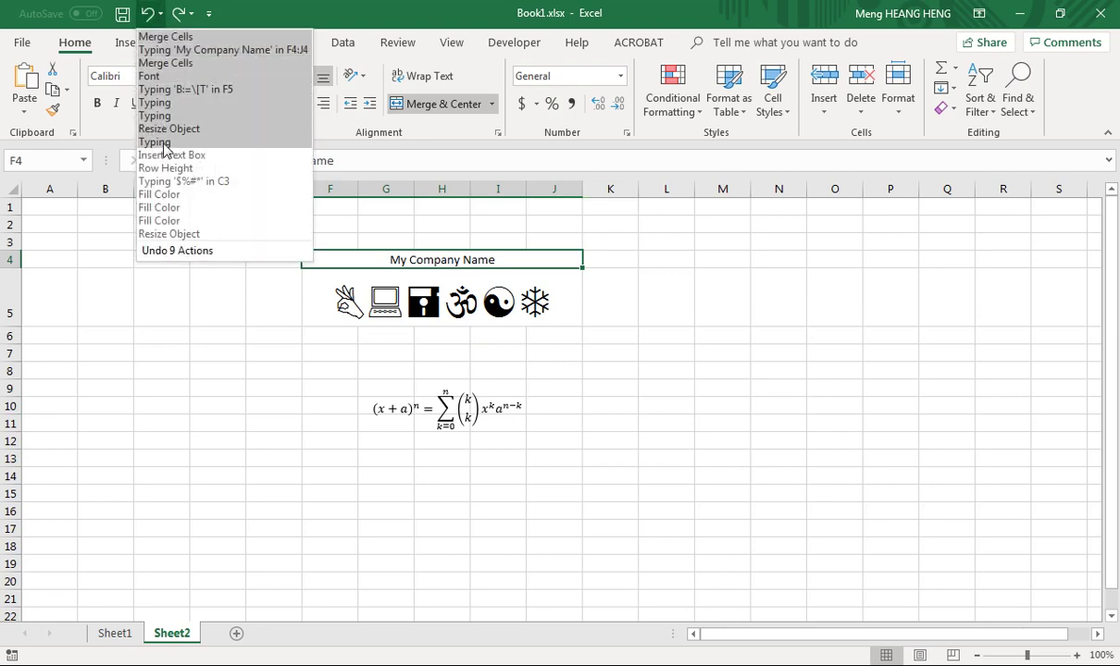
left_click(175, 234)
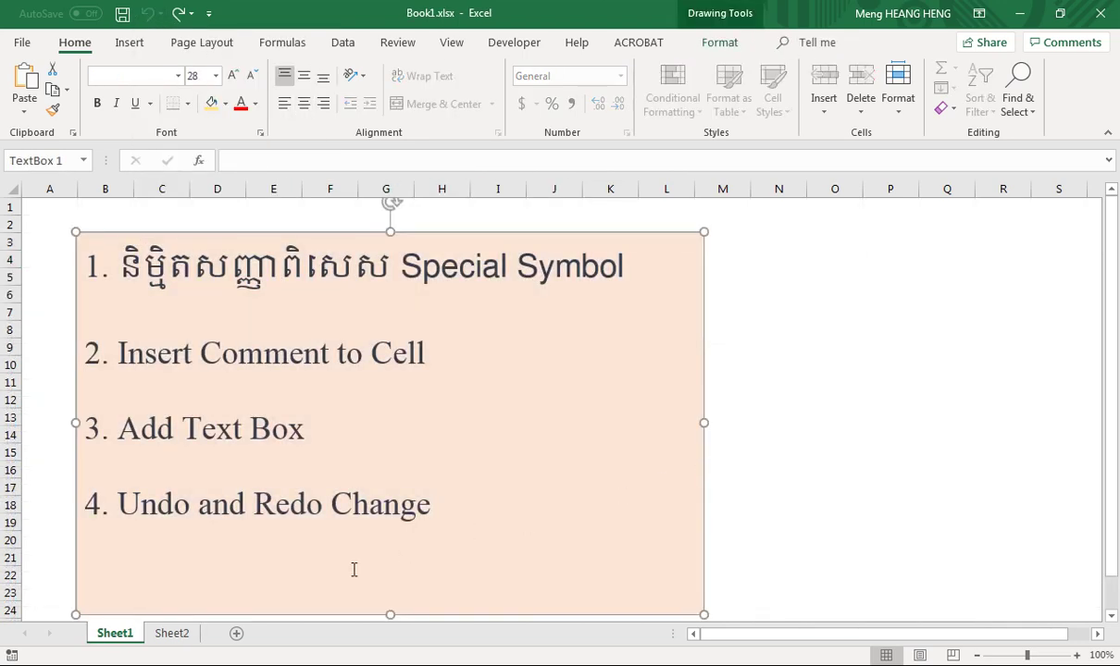
left_click(171, 633)
left_click(352, 347)
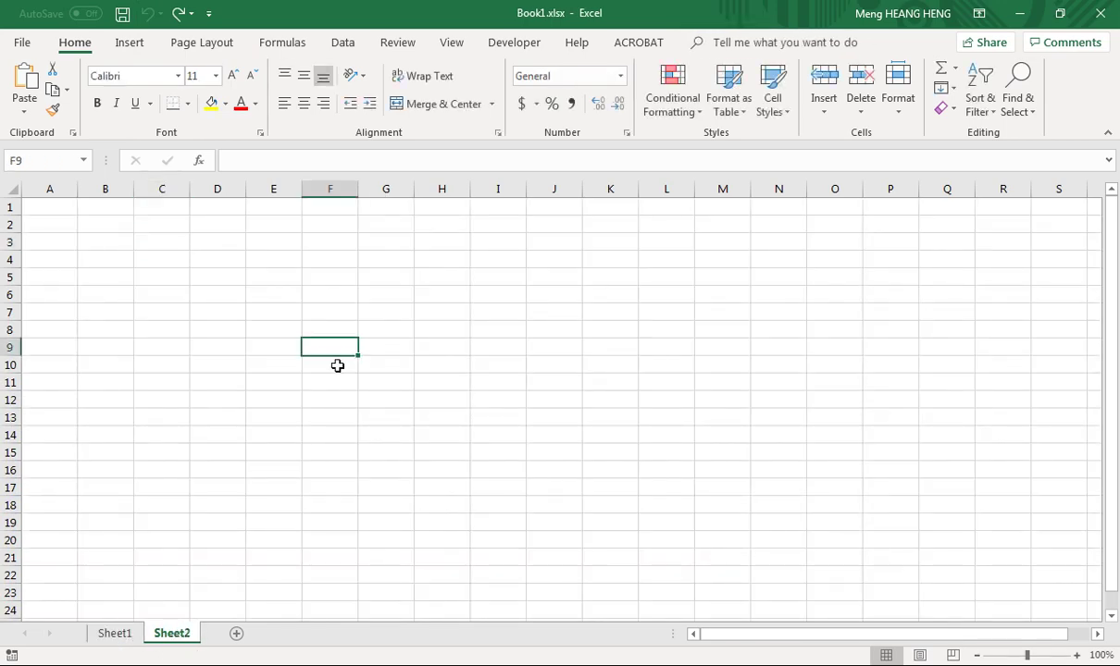
Step: Redo the resizing and fill color changes of the topic list text box on Sheet1 and deselect it
left_click(178, 13)
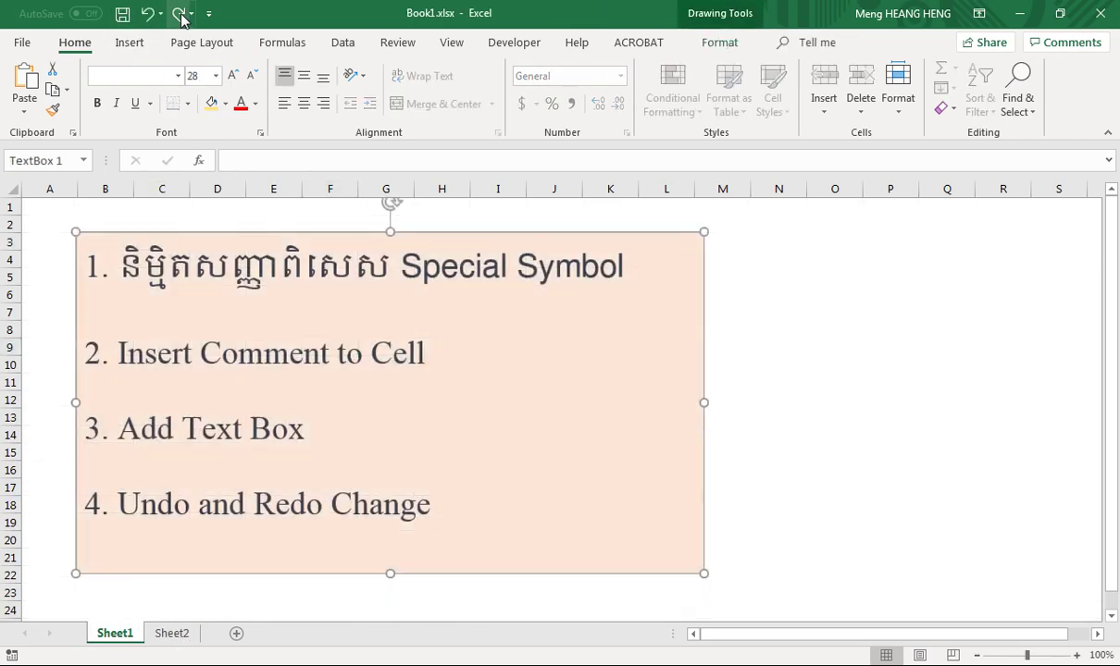
left_click(179, 13)
left_click(180, 13)
left_click(794, 432)
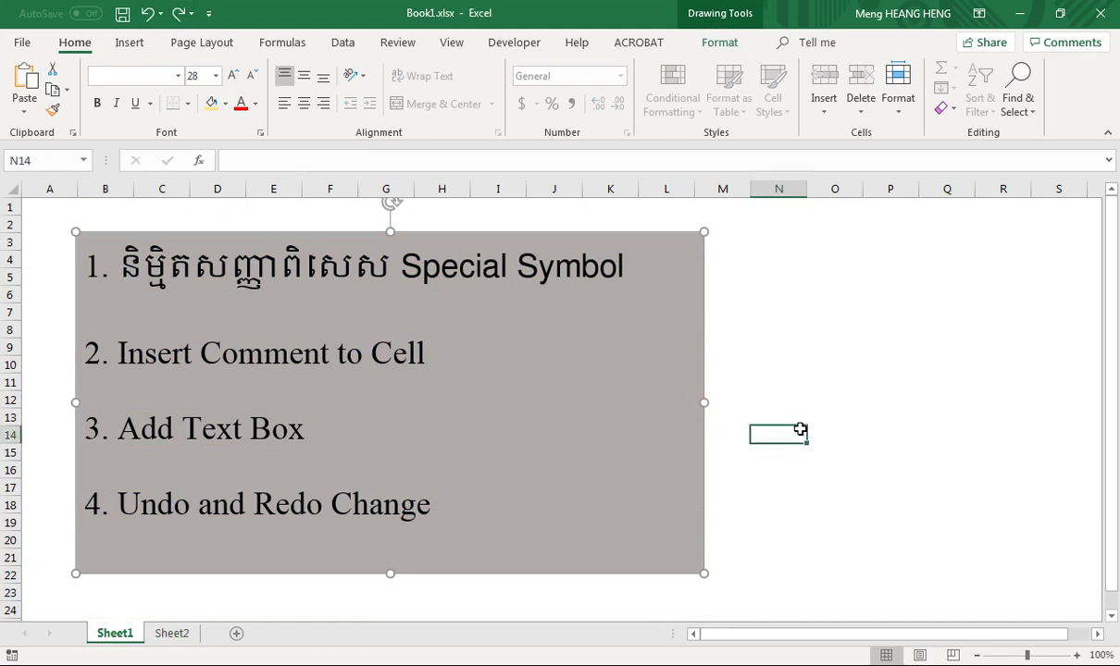
Step: Redo the Sheet2 actions from the "$%#*&" entry in C3 through the merged "My Company Name" heading, and return to Sheet1
left_click(171, 633)
left_click(178, 15)
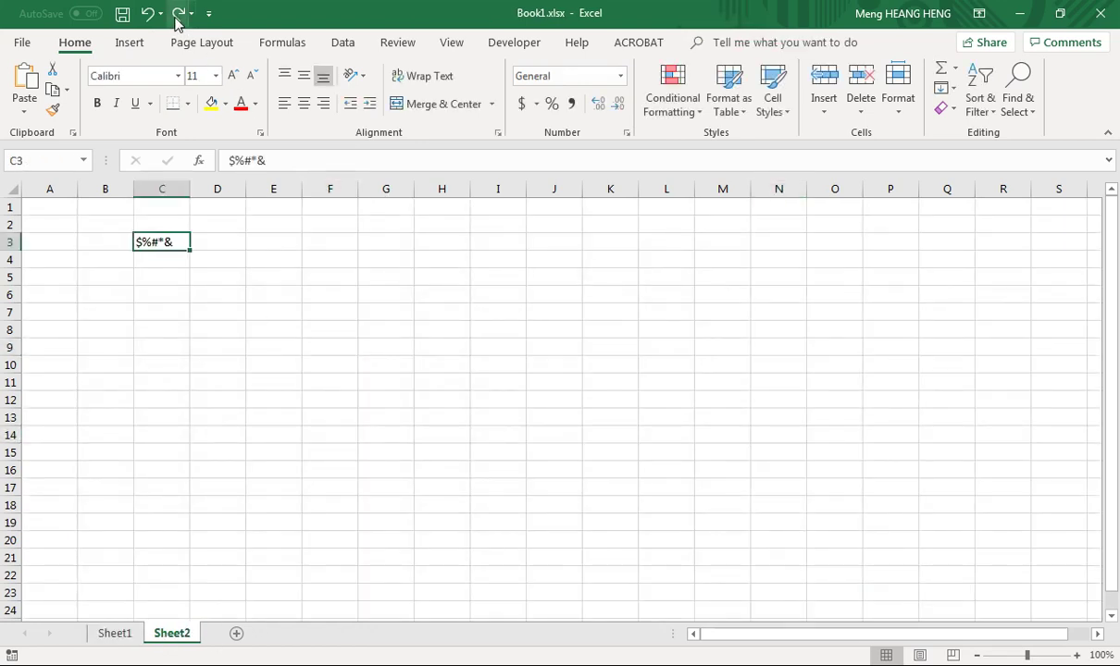
left_click(178, 15)
left_click(178, 15)
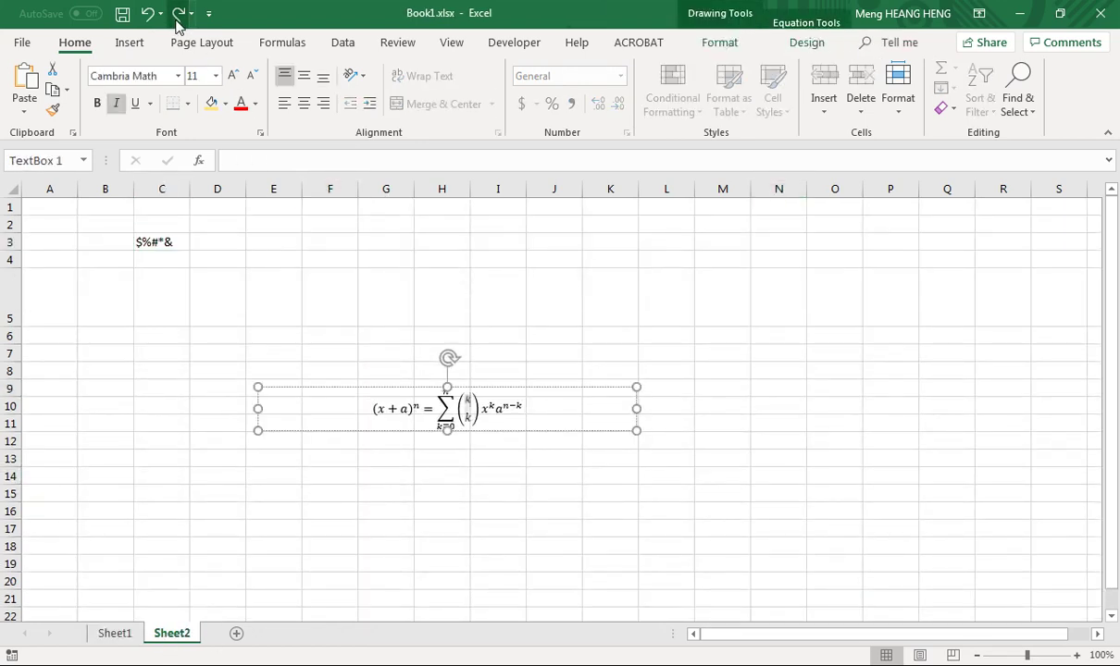
left_click(178, 15)
left_click(178, 15)
left_click(622, 457)
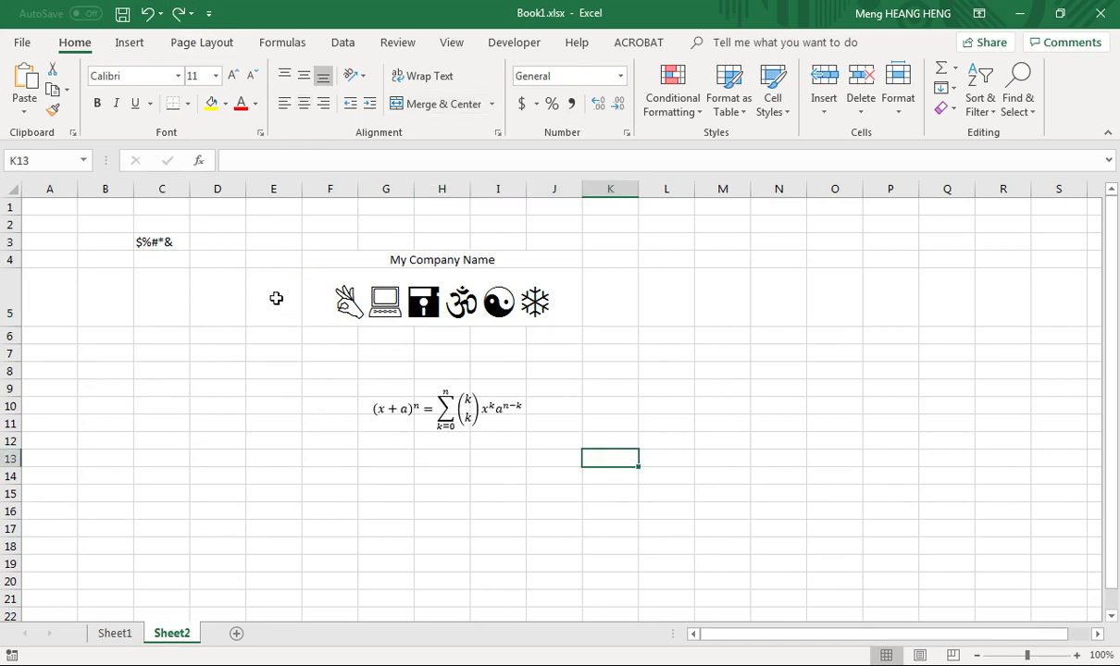
left_click(115, 635)
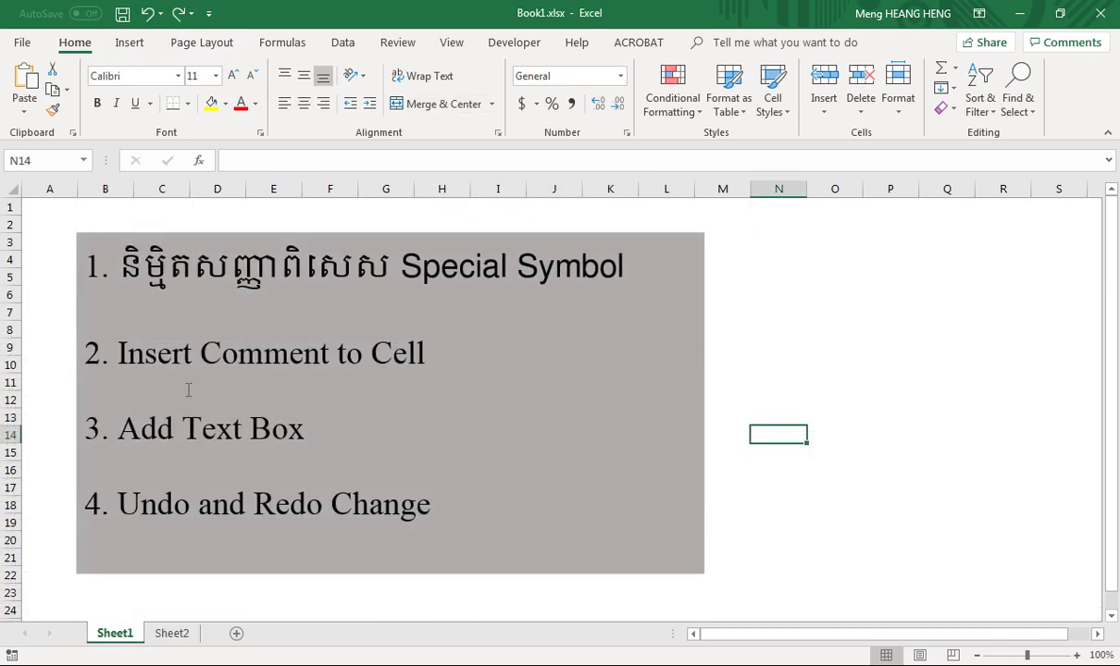